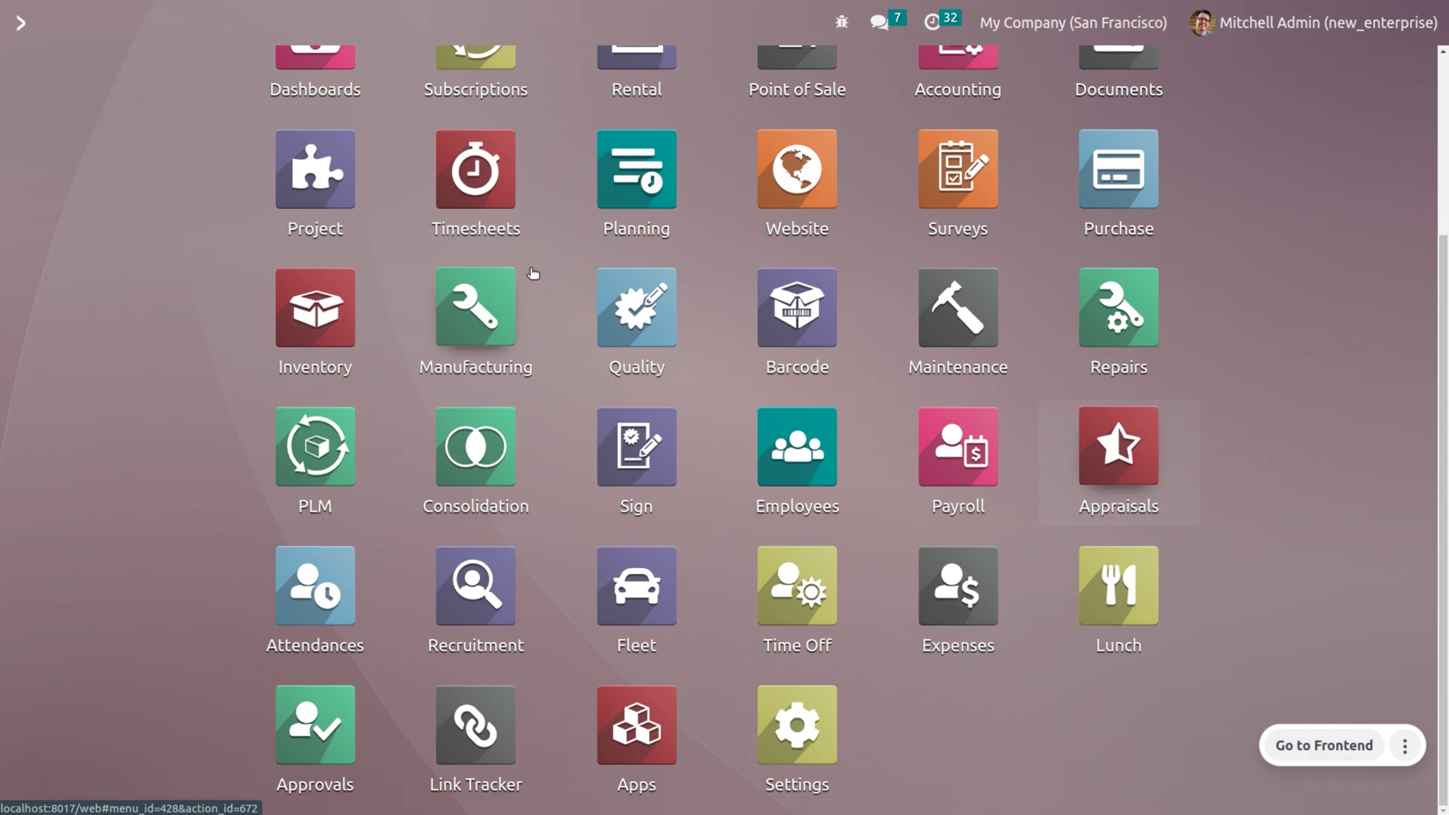
# Open the Employees app via the 'Em' search and go to Configuration > Badges.
pyautogui.write('Em')
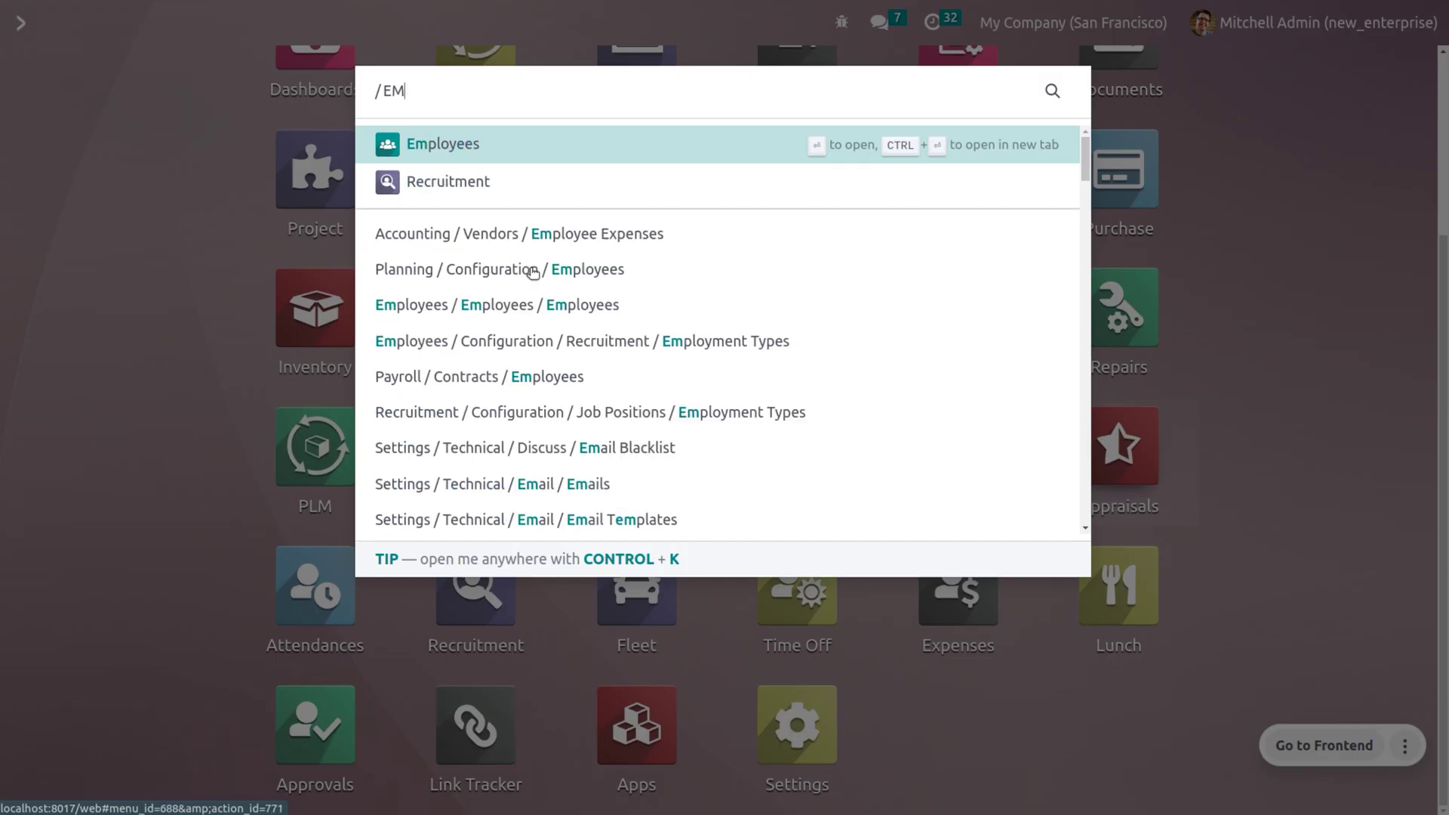
pyautogui.press('Escape')
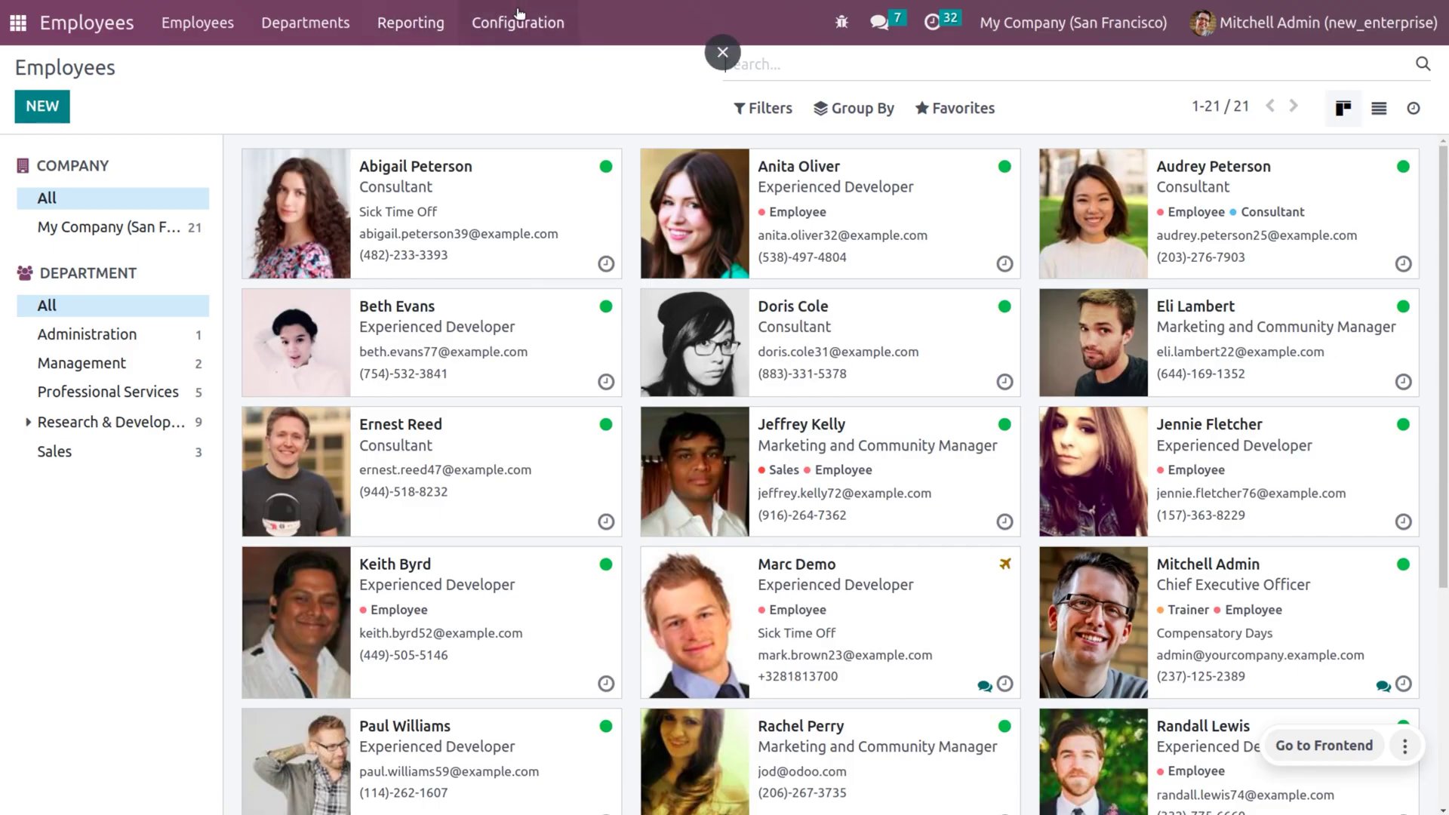
pyautogui.click(520, 15)
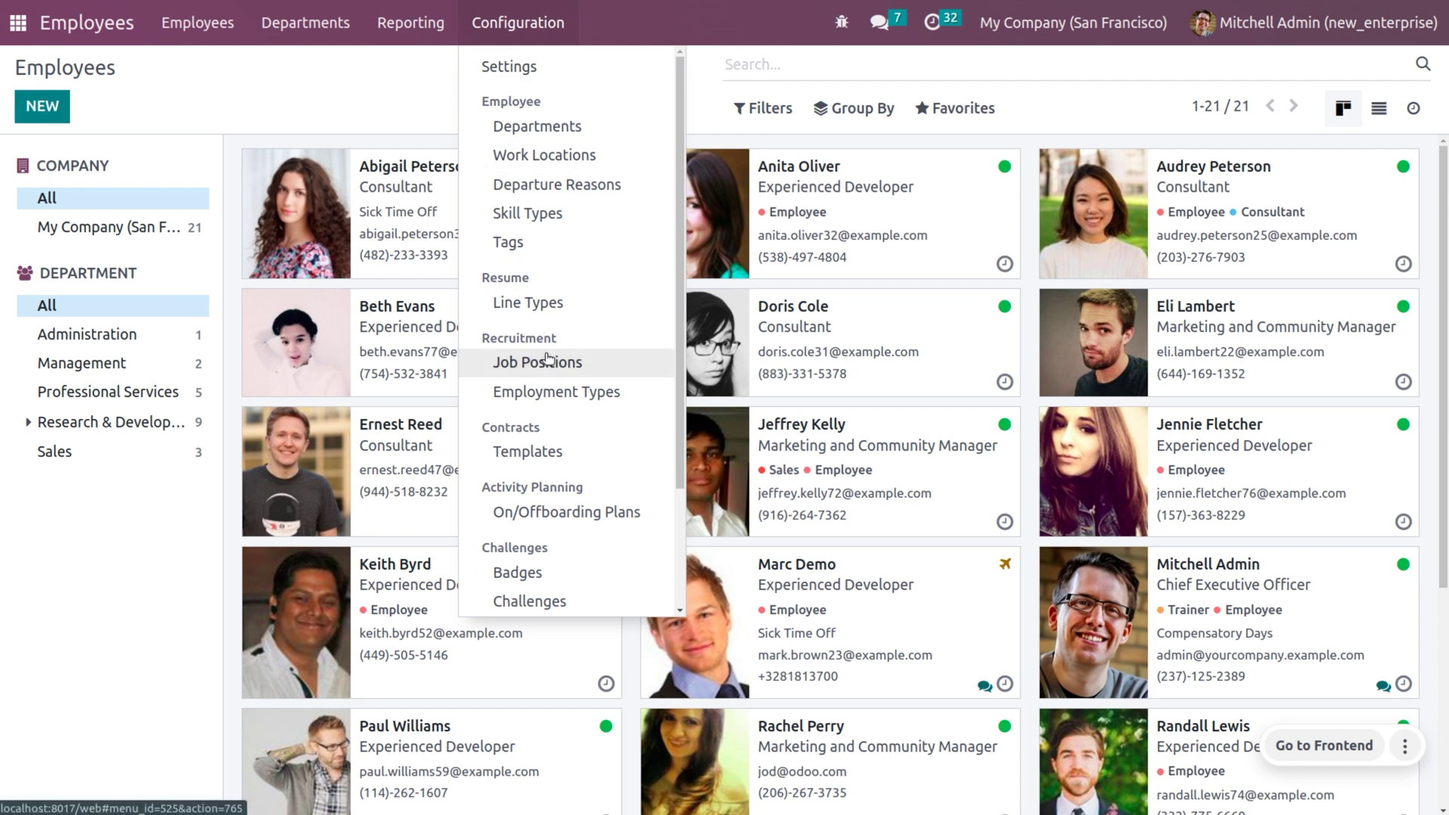
pyautogui.scroll(-2, 549, 358)
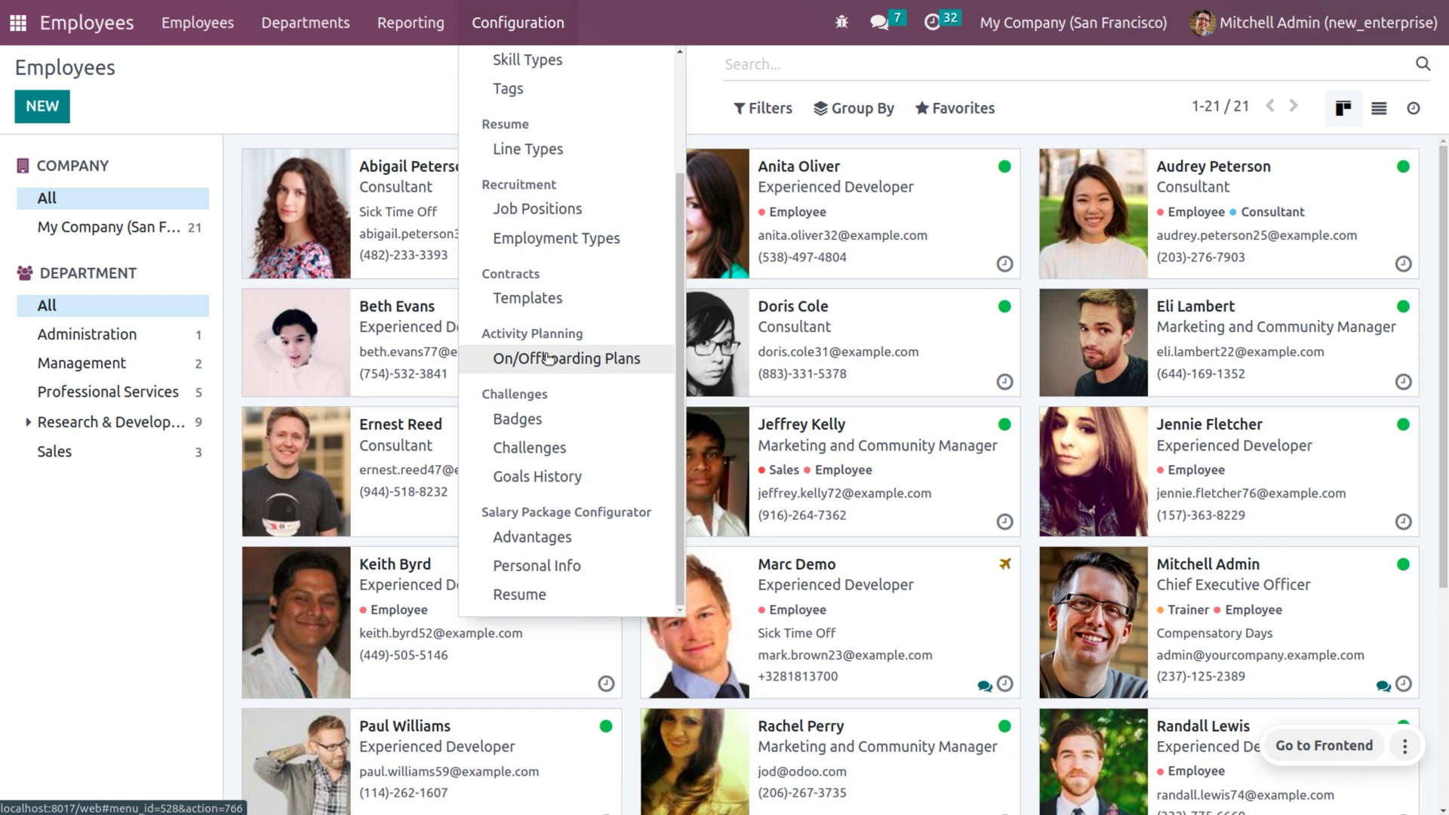
pyautogui.scroll(2, 549, 358)
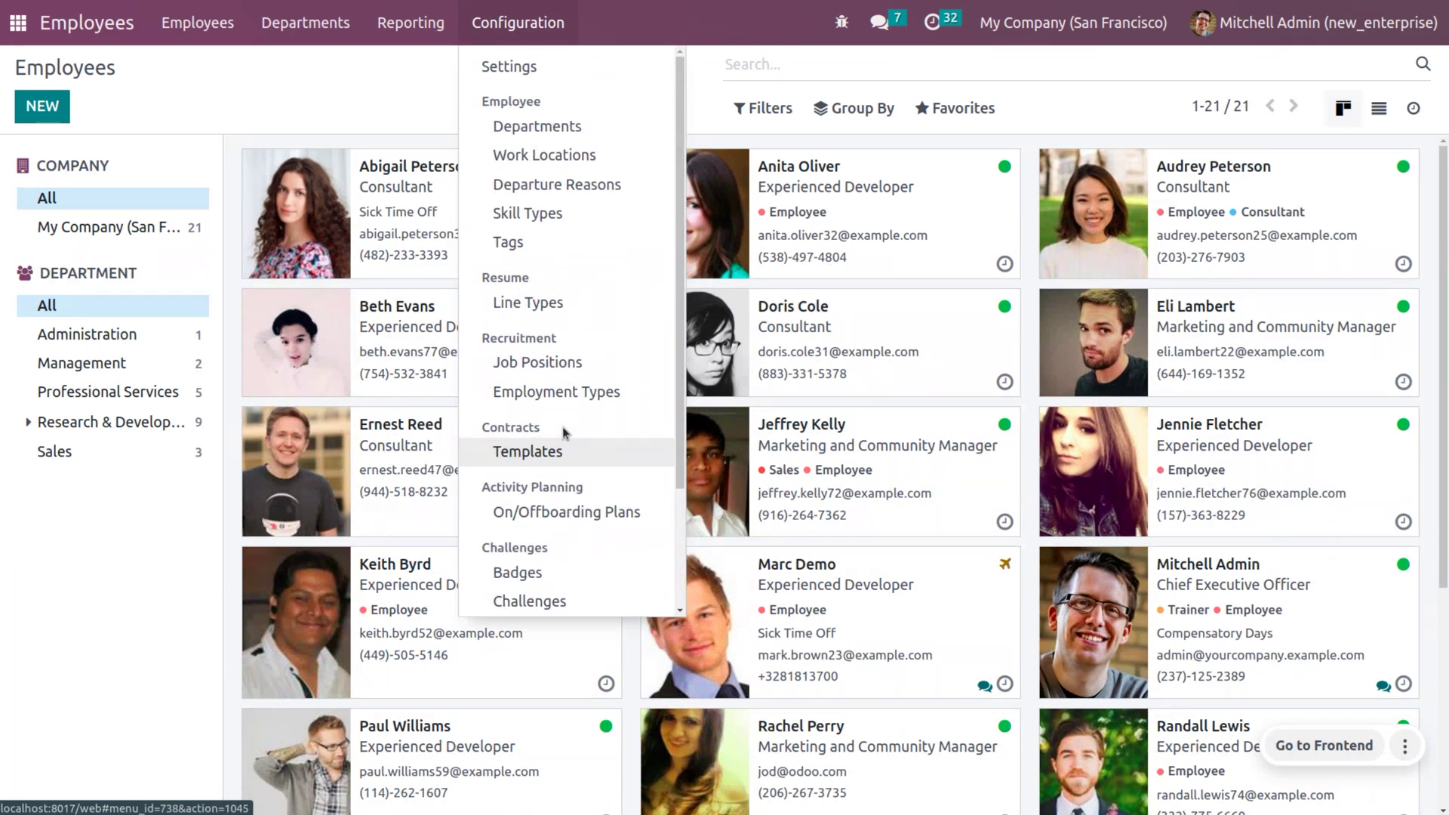
pyautogui.scroll(-2, 563, 432)
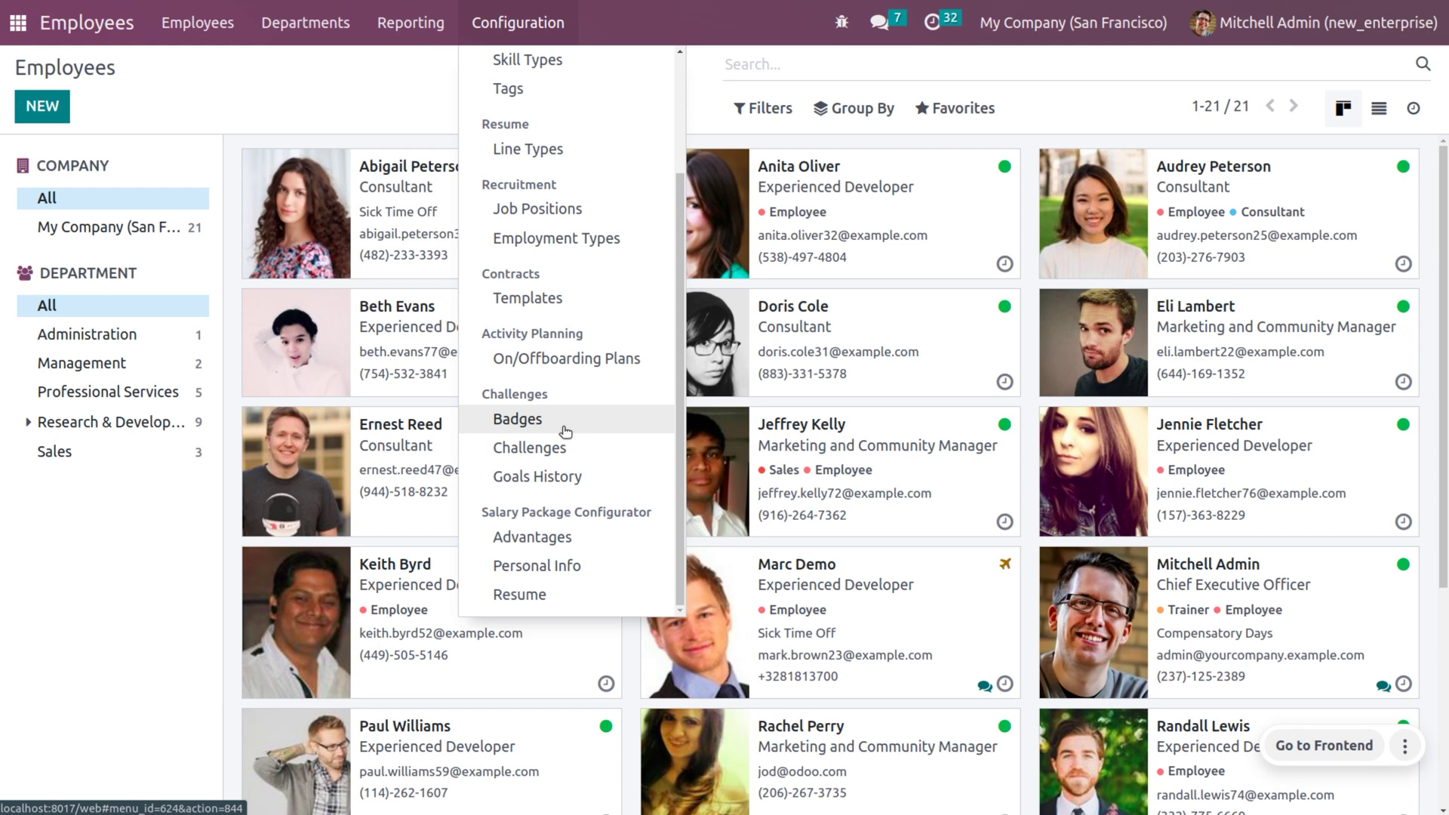
pyautogui.click(566, 430)
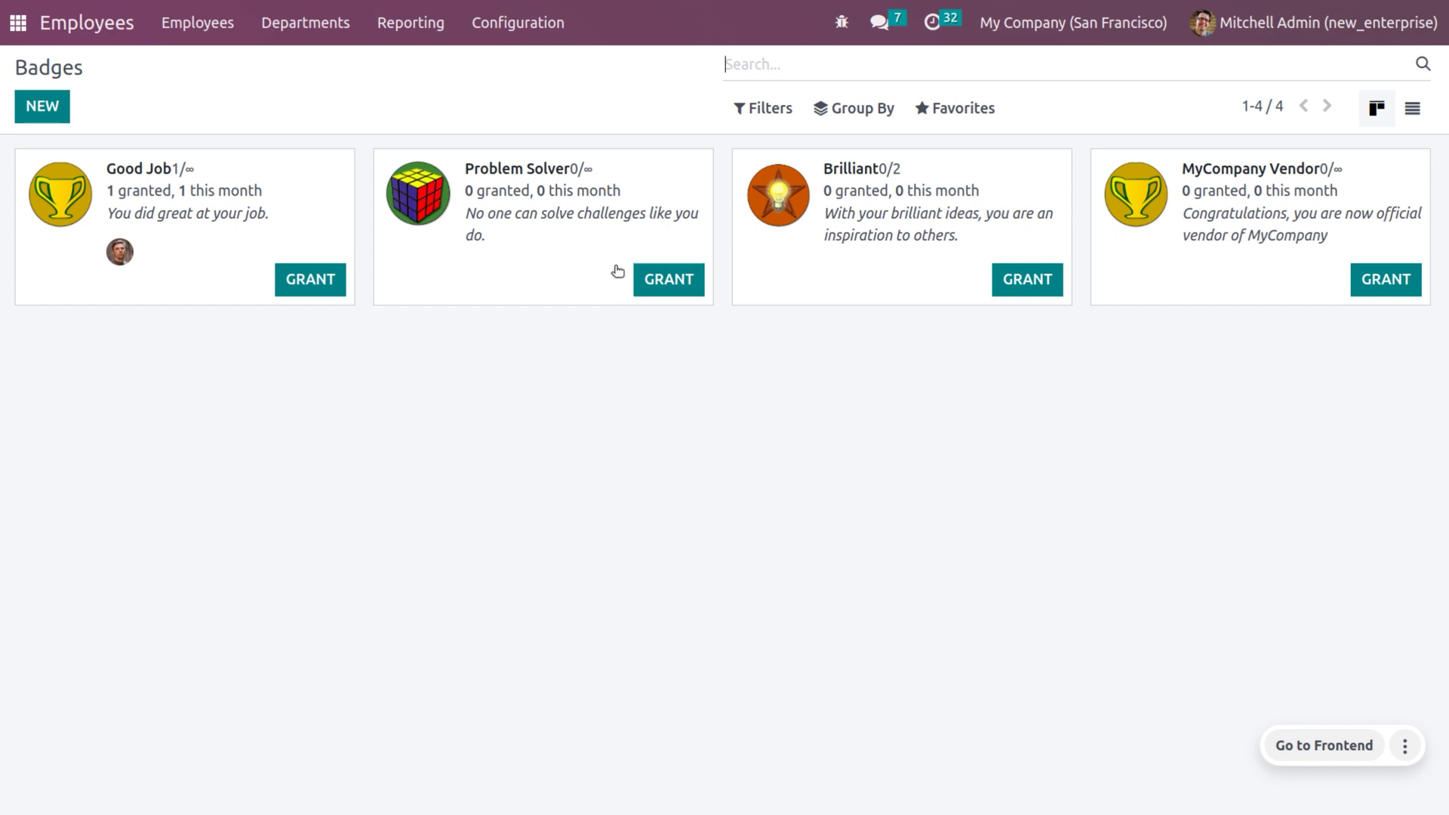
# Open the Problem Solver badge and start granting it.
pyautogui.click(579, 237)
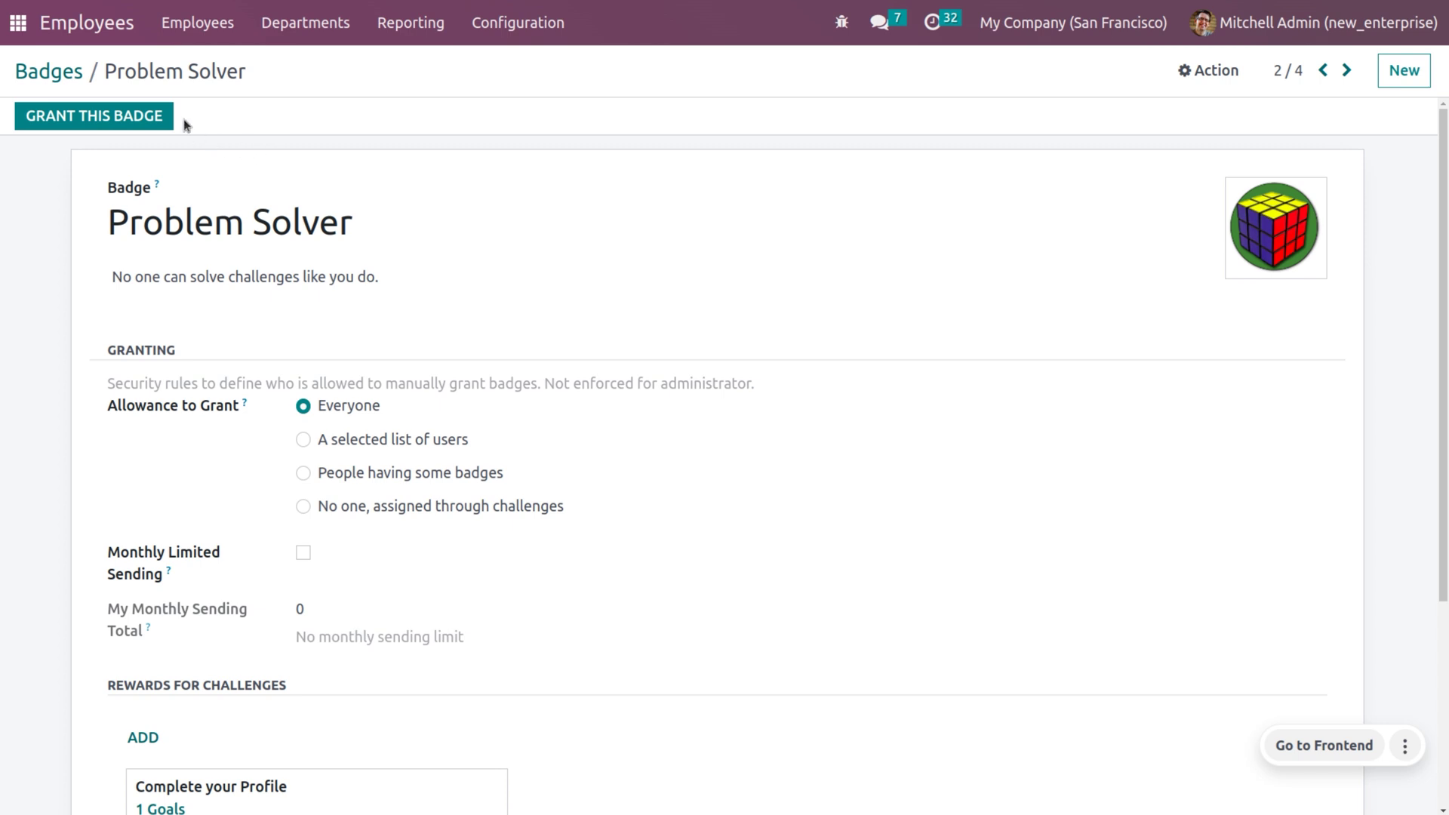
pyautogui.scroll(-4, 408, 574)
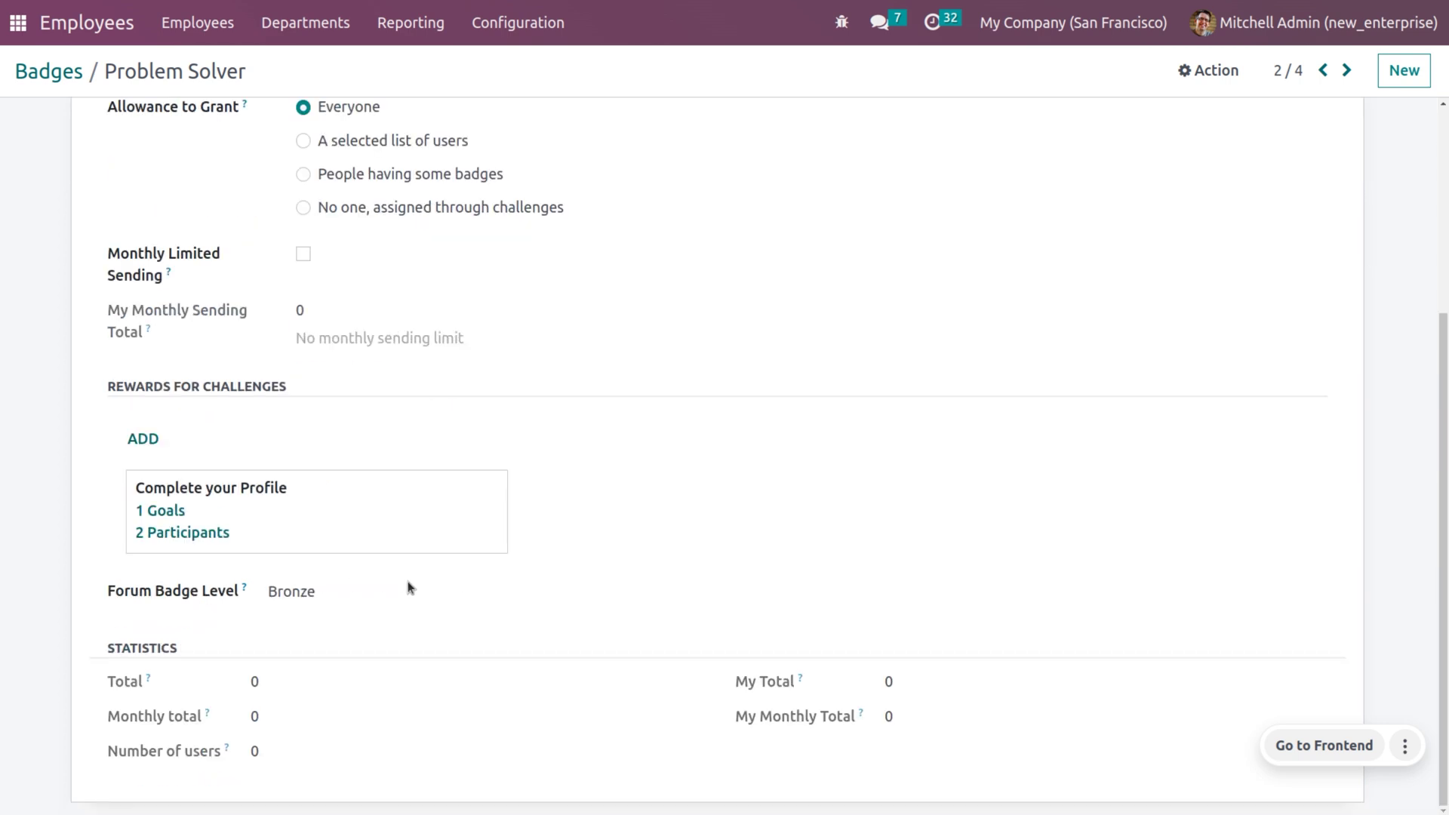
pyautogui.scroll(4, 408, 582)
pyautogui.click(120, 122)
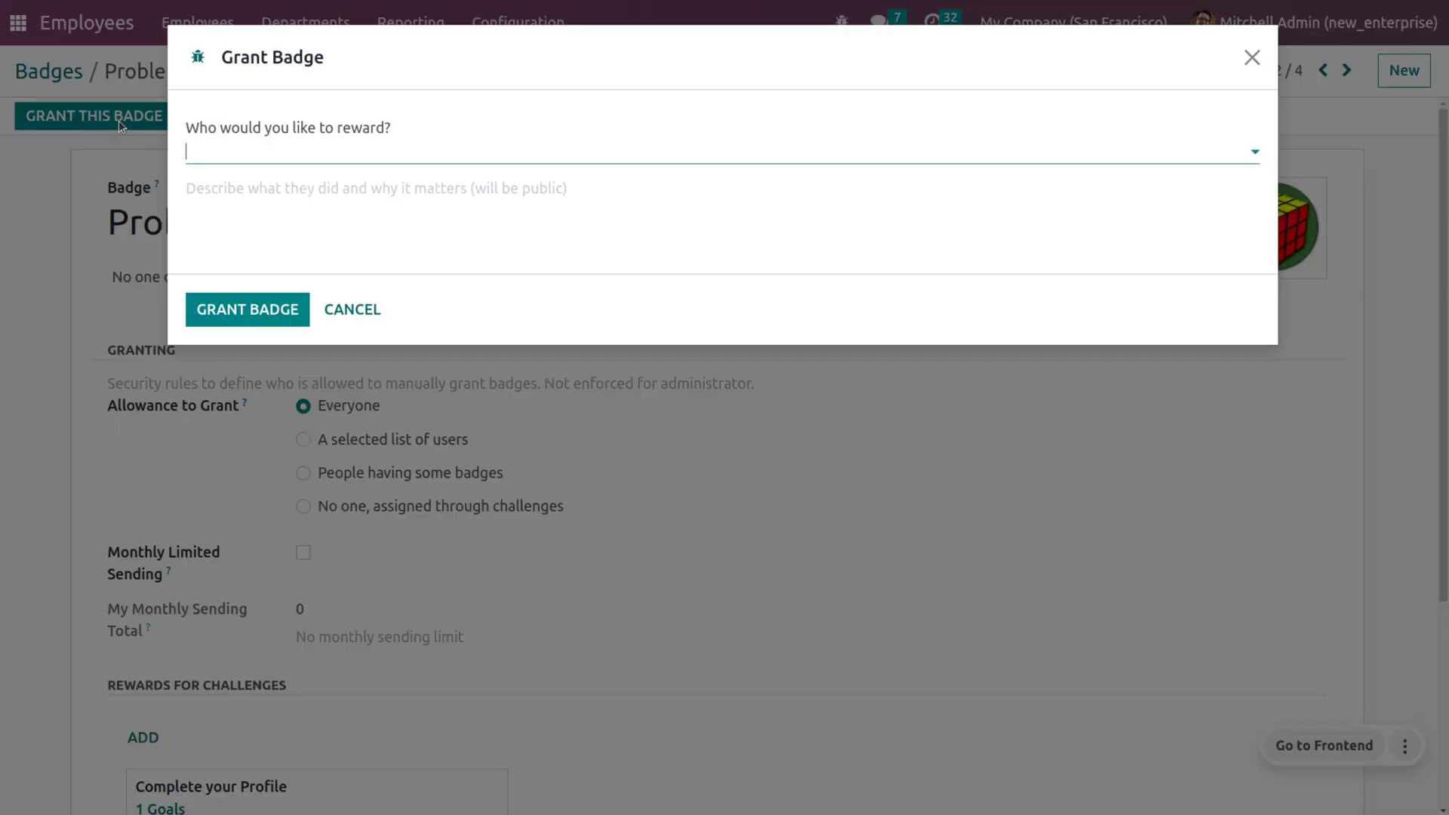
# Grant Problem Solver to the chosen employee with the message 'YAY!! YOU DID IT!!!!'.
pyautogui.click(329, 155)
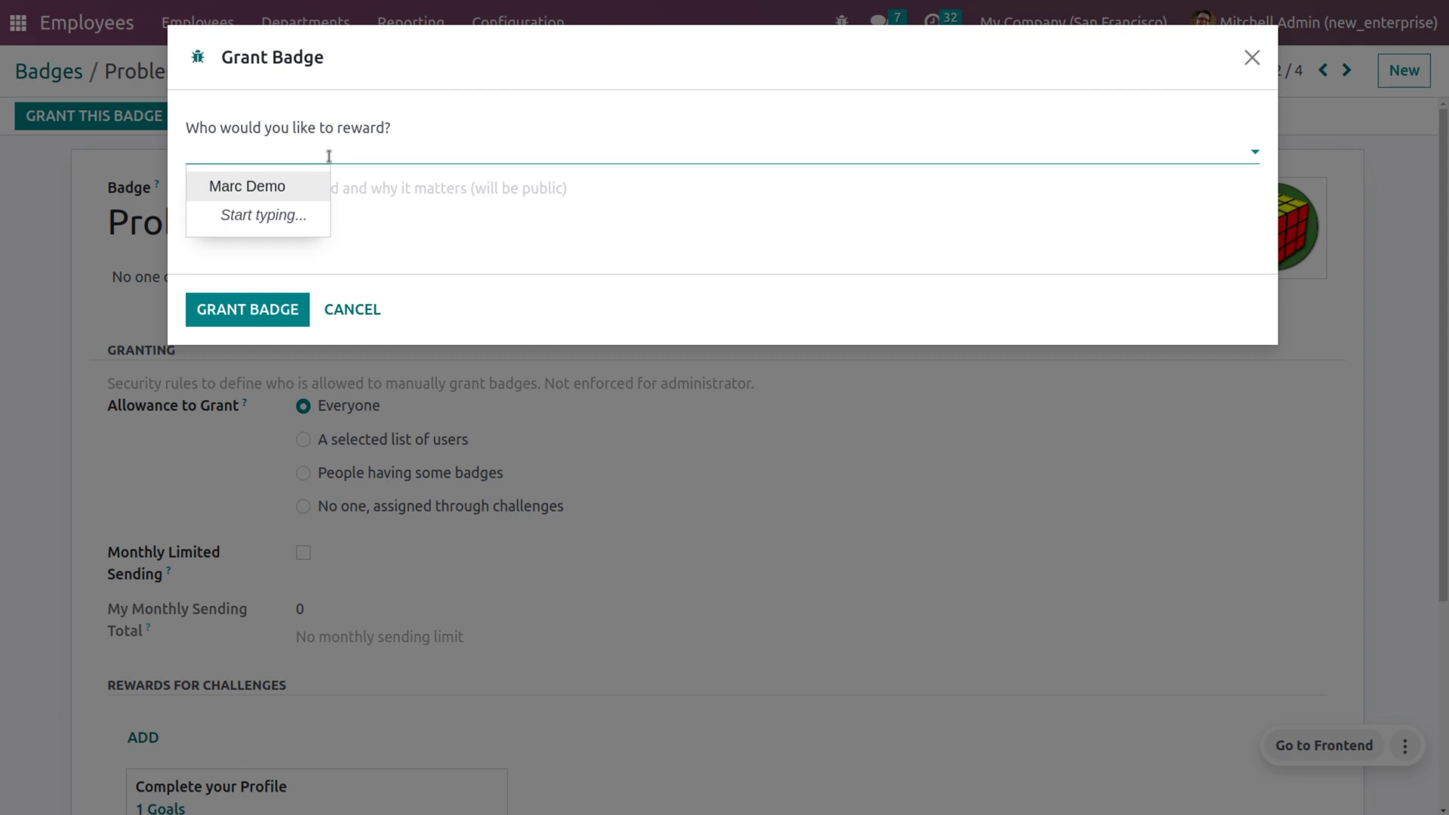
pyautogui.click(286, 189)
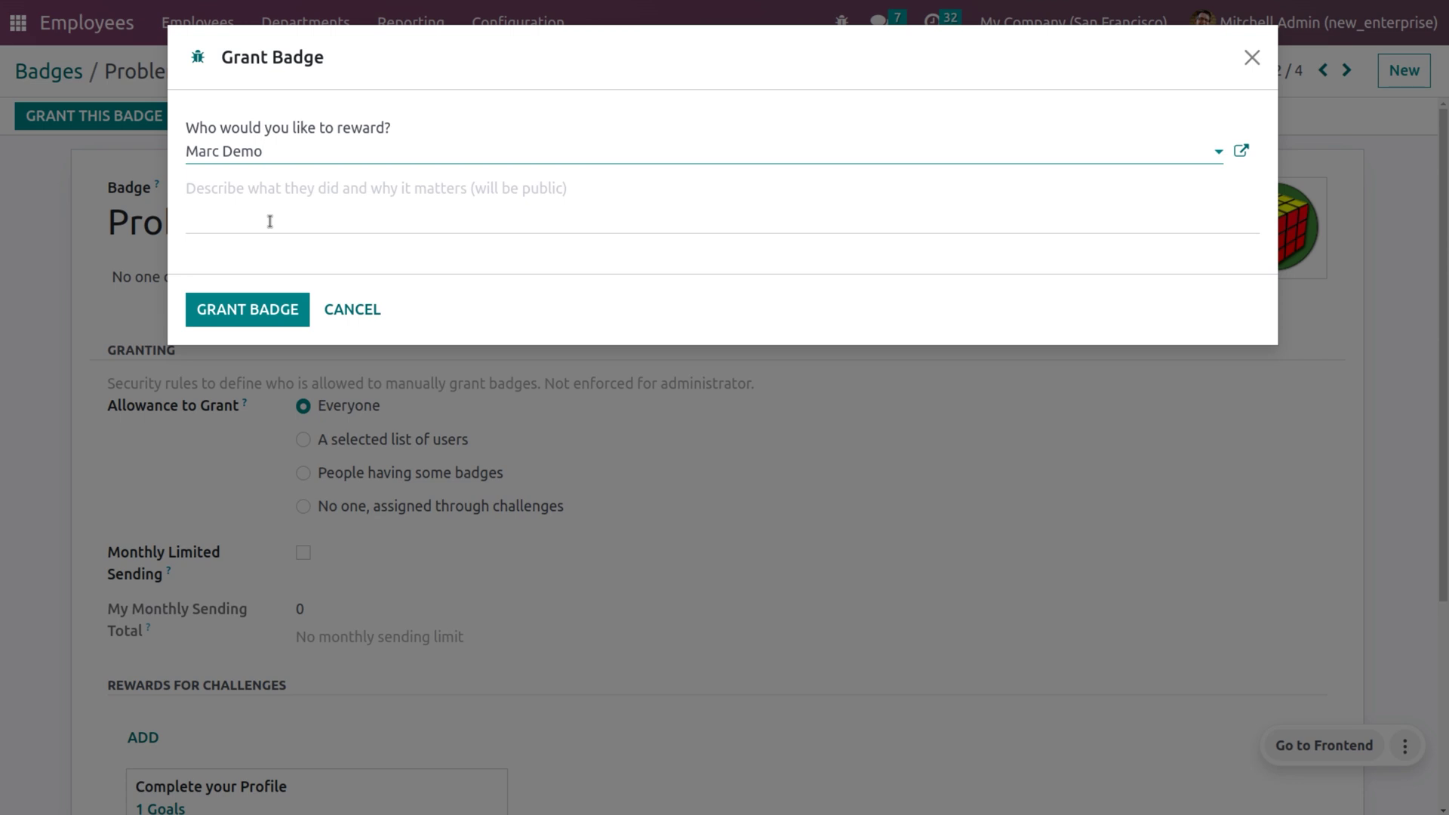
pyautogui.write('YAY')
pyautogui.click(421, 178)
pyautogui.write('YAY!! YOU DID IT')
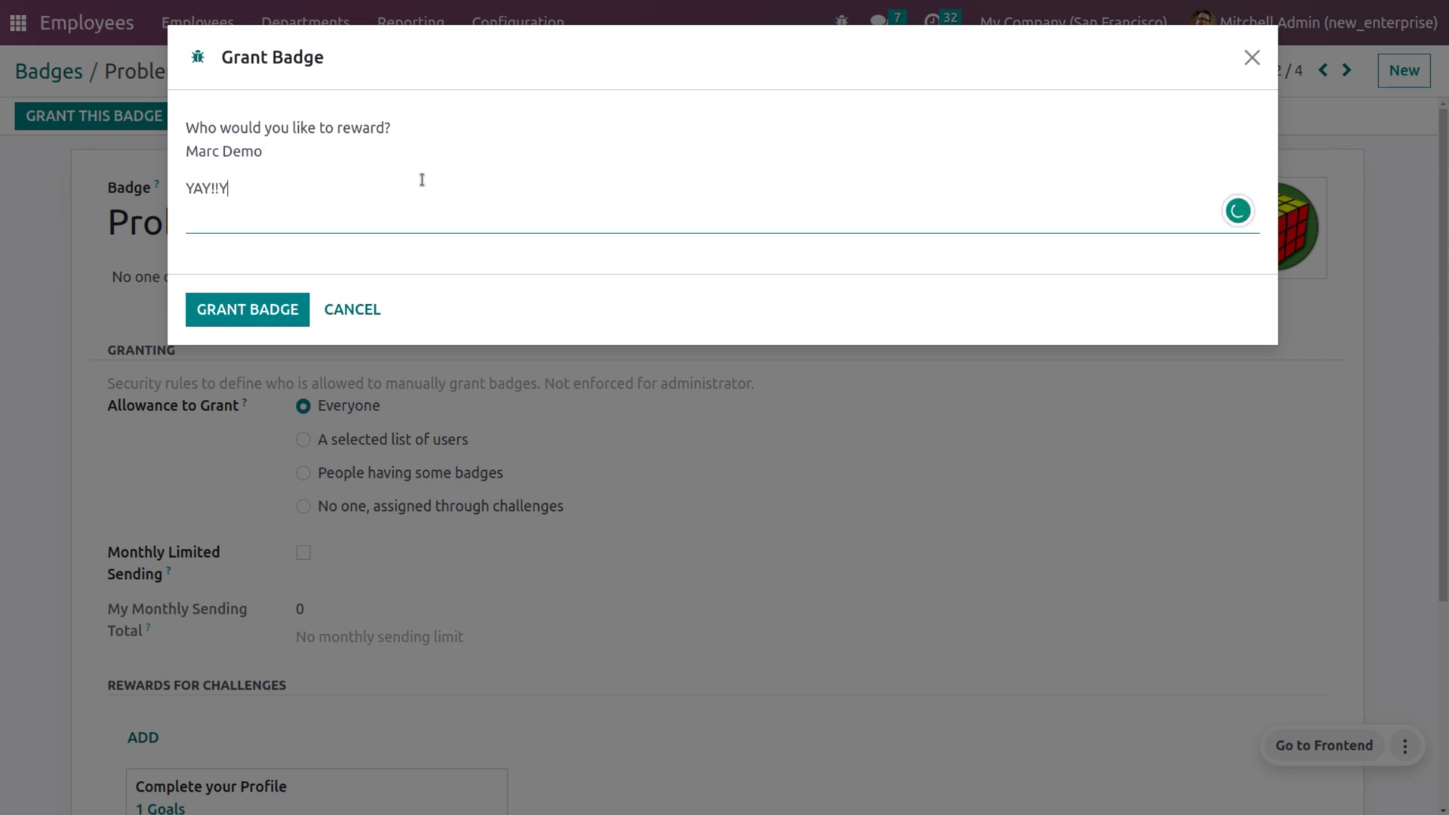
pyautogui.write('!!!!')
pyautogui.moveTo(226, 190)
pyautogui.click(220, 260)
pyautogui.click(258, 309)
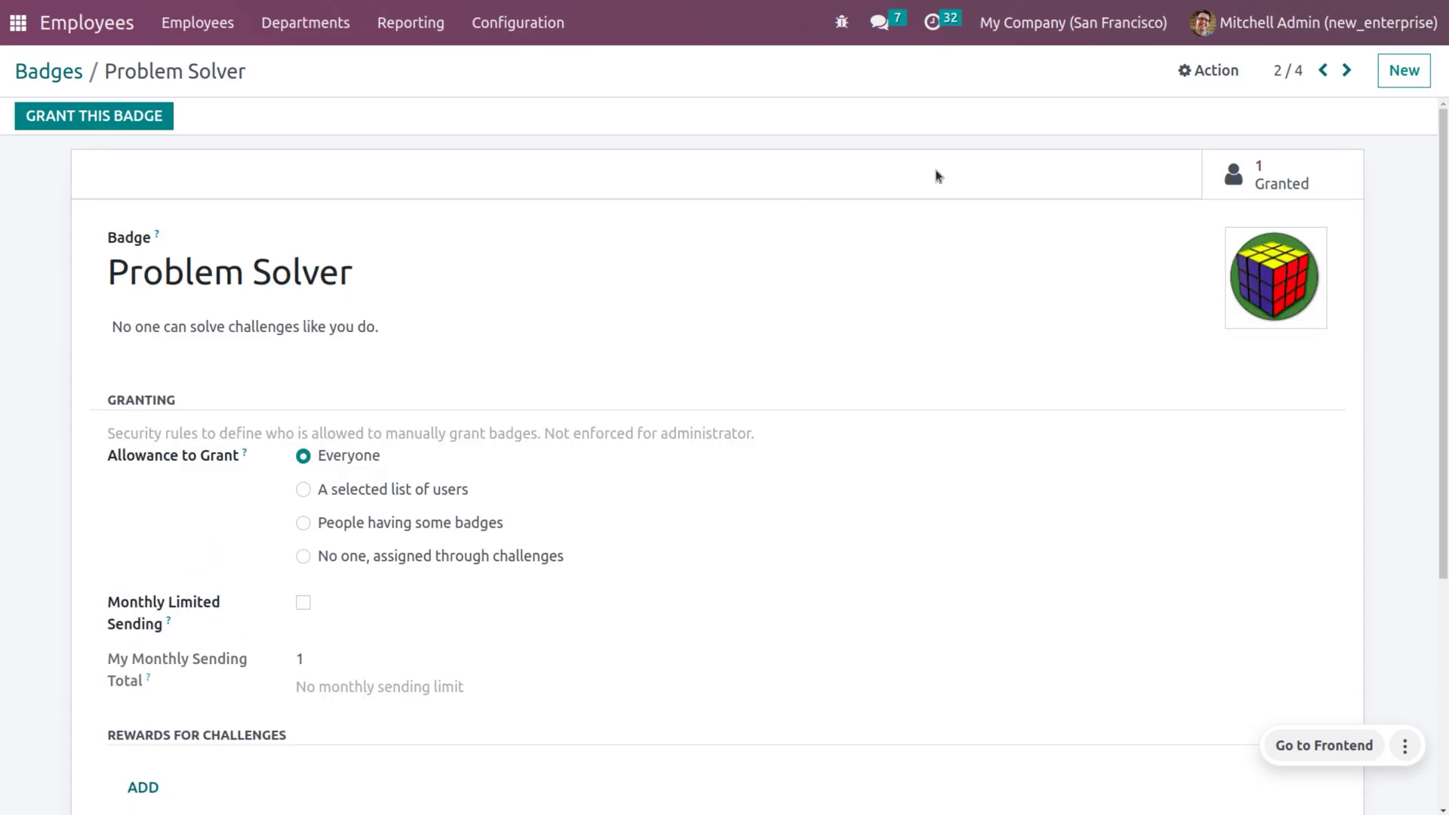
# Check the badge's single recipient, go back to the Badges overview and start a new badge.
pyautogui.click(1326, 186)
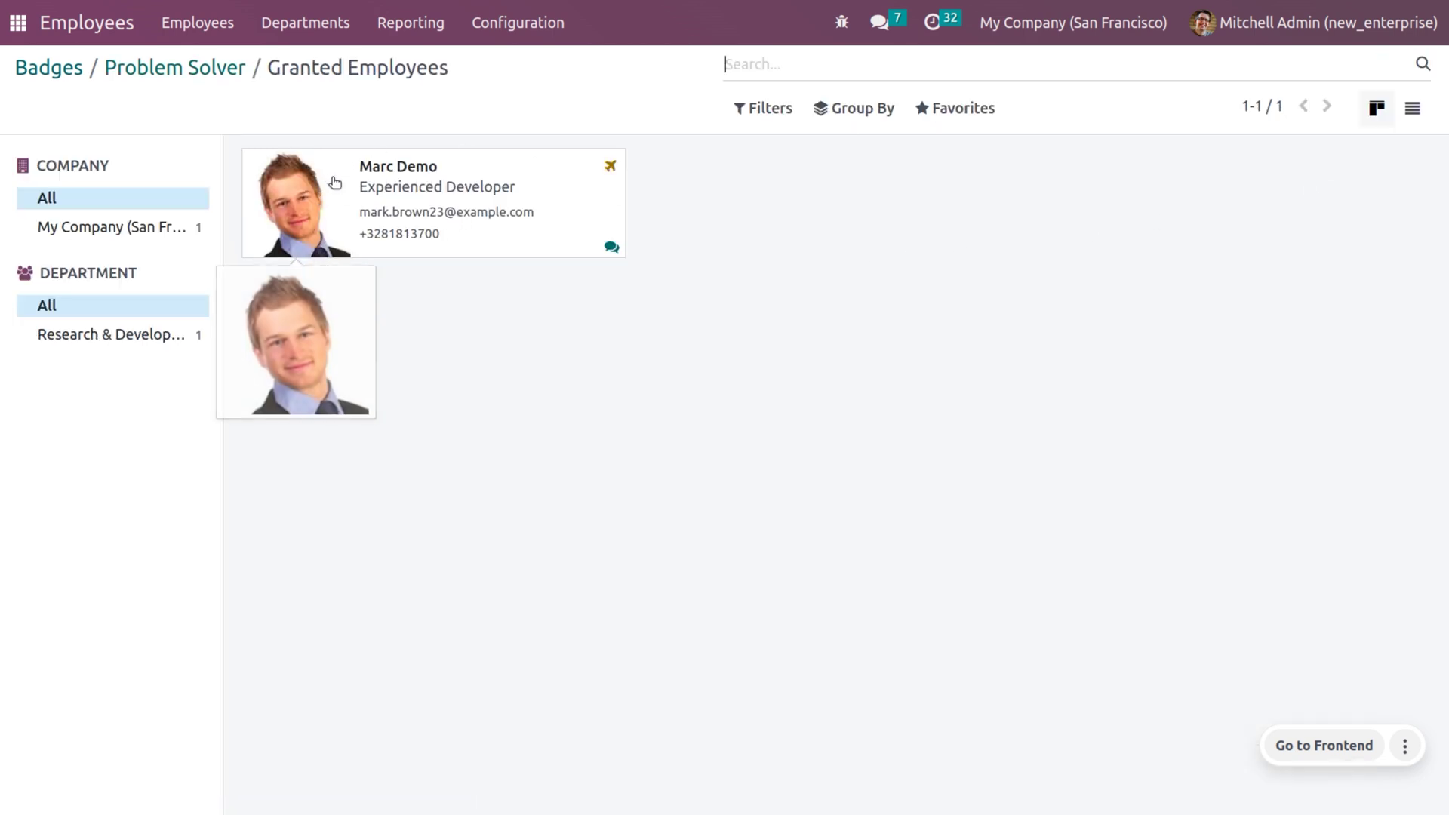
pyautogui.click(183, 71)
pyautogui.click(83, 72)
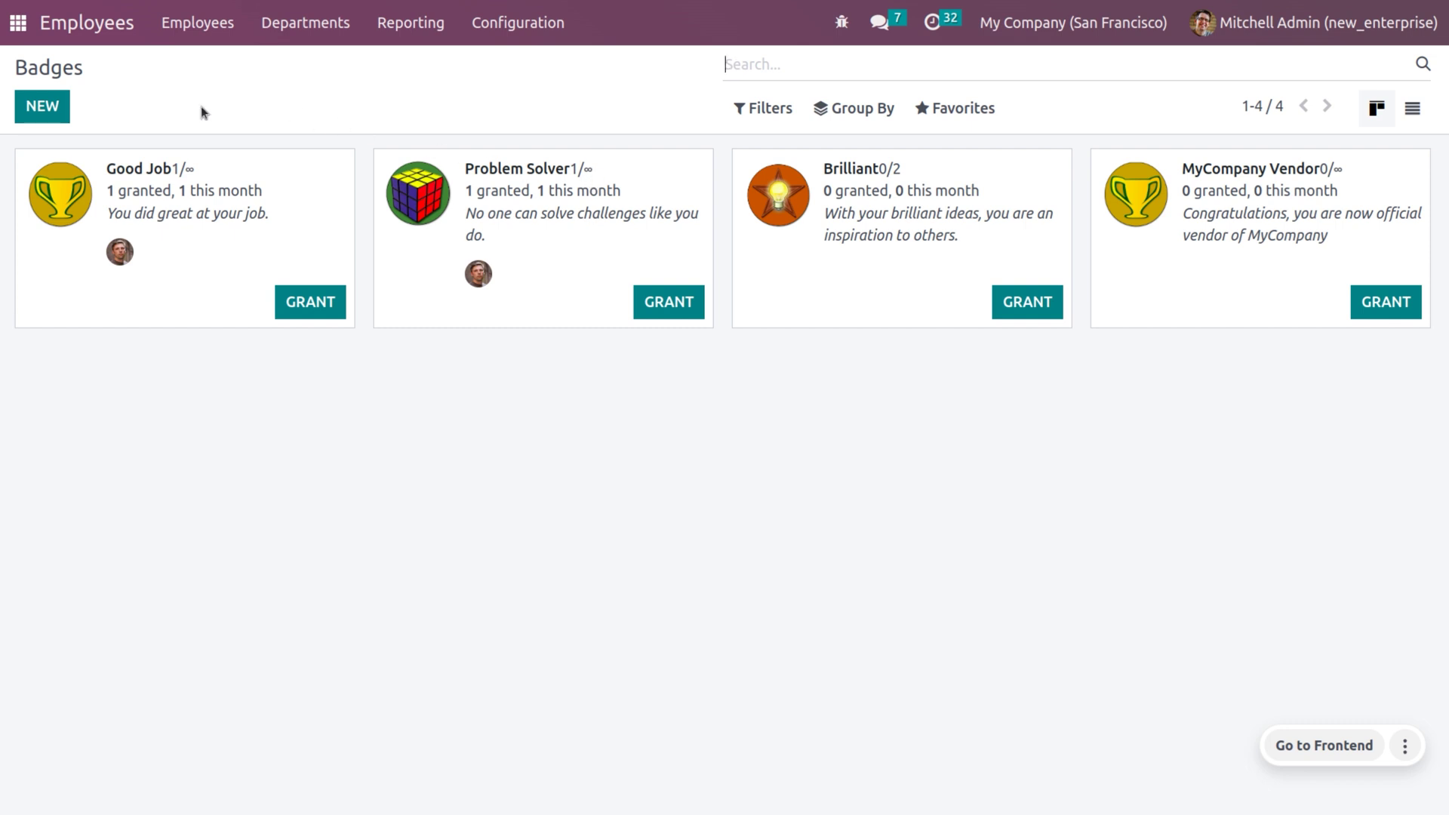
pyautogui.click(41, 114)
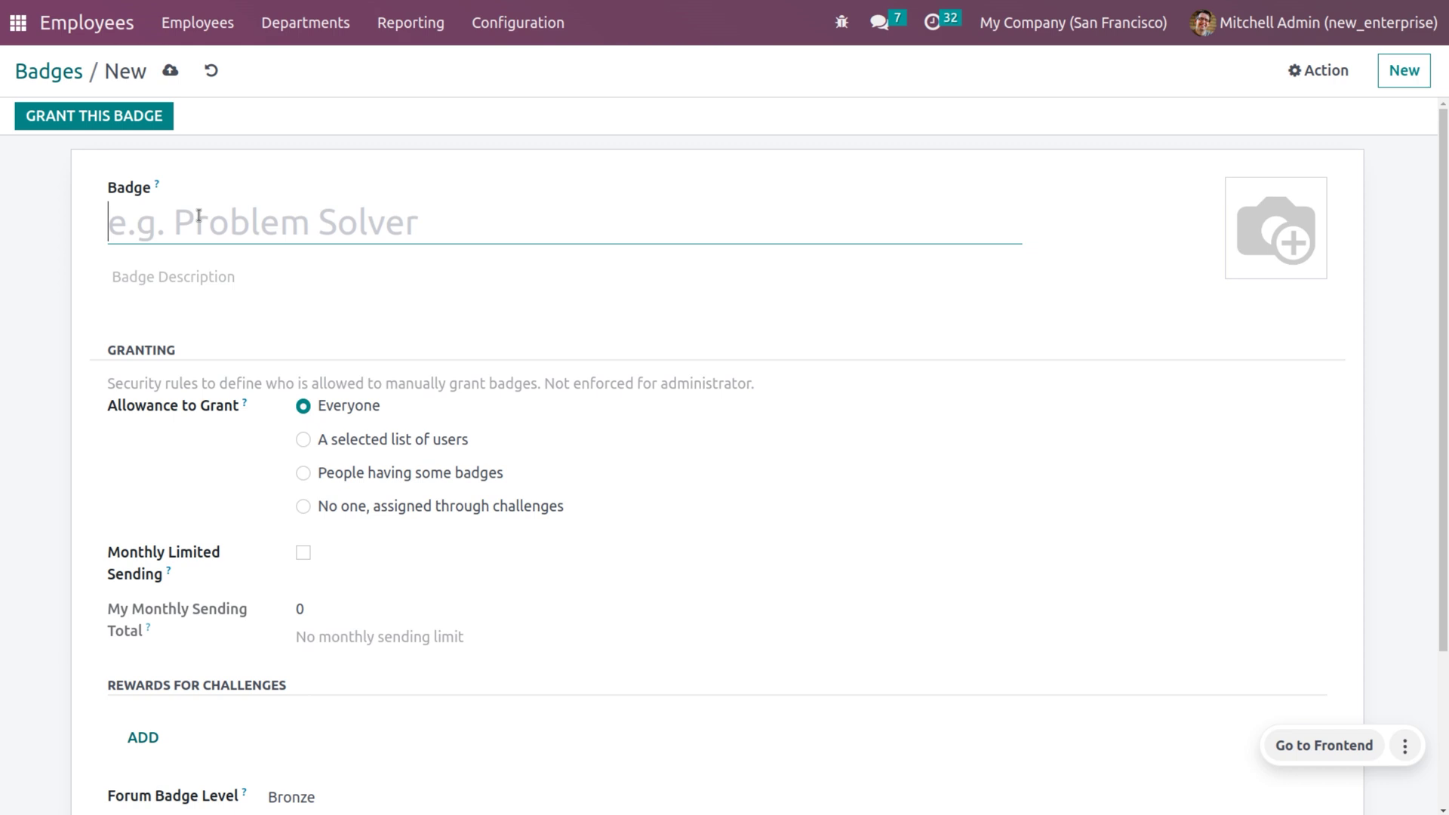
# Name the new badge 'Problem Solver!!!!!!!' with description 'Badge for best problem solver'.
pyautogui.write('Problem Solver')
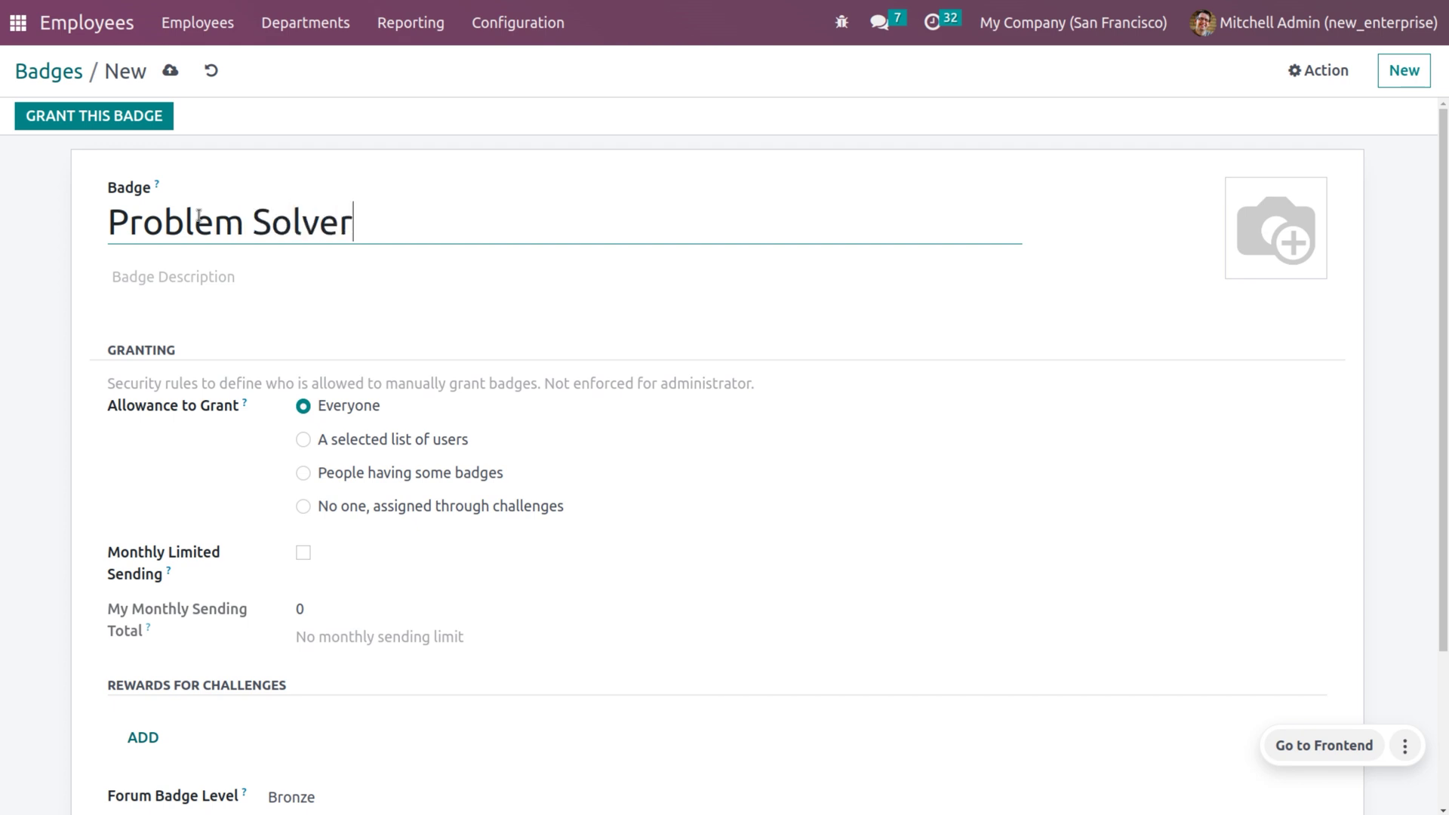
pyautogui.write('!!!!!!!')
pyautogui.click(172, 287)
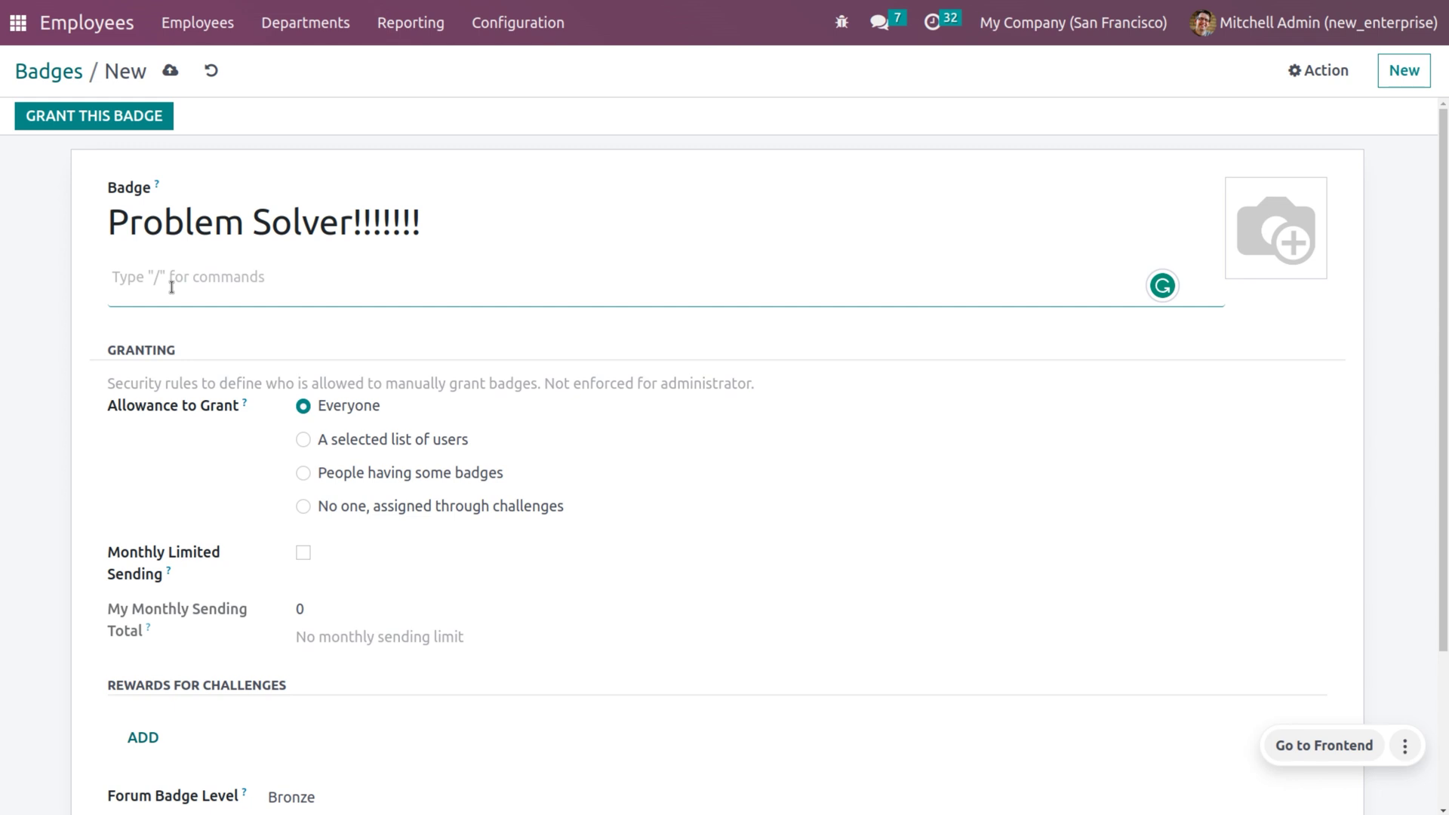
pyautogui.write('Badge for best problem solver')
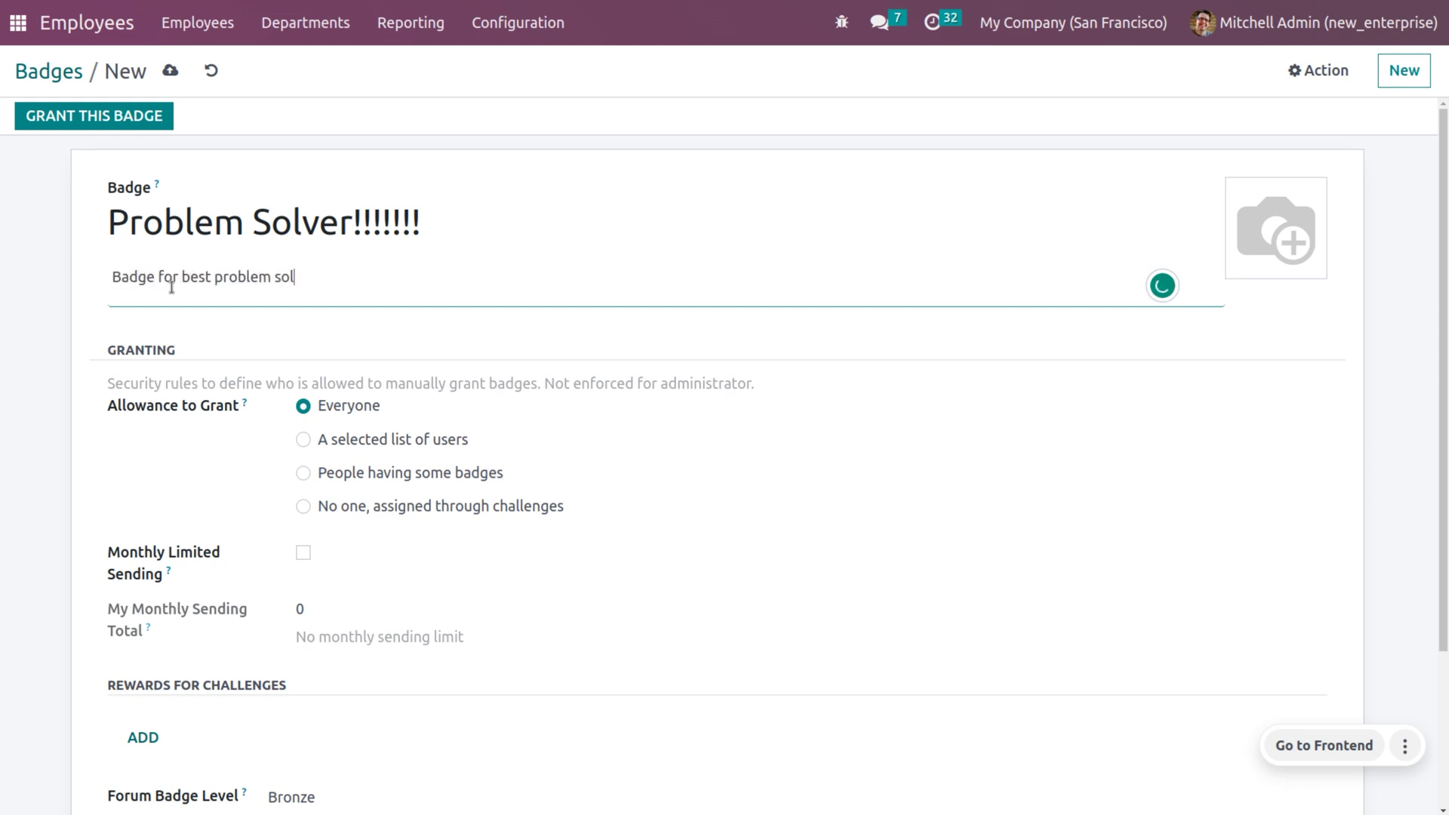
pyautogui.scroll(-1, 456, 458)
pyautogui.scroll(-2, 455, 458)
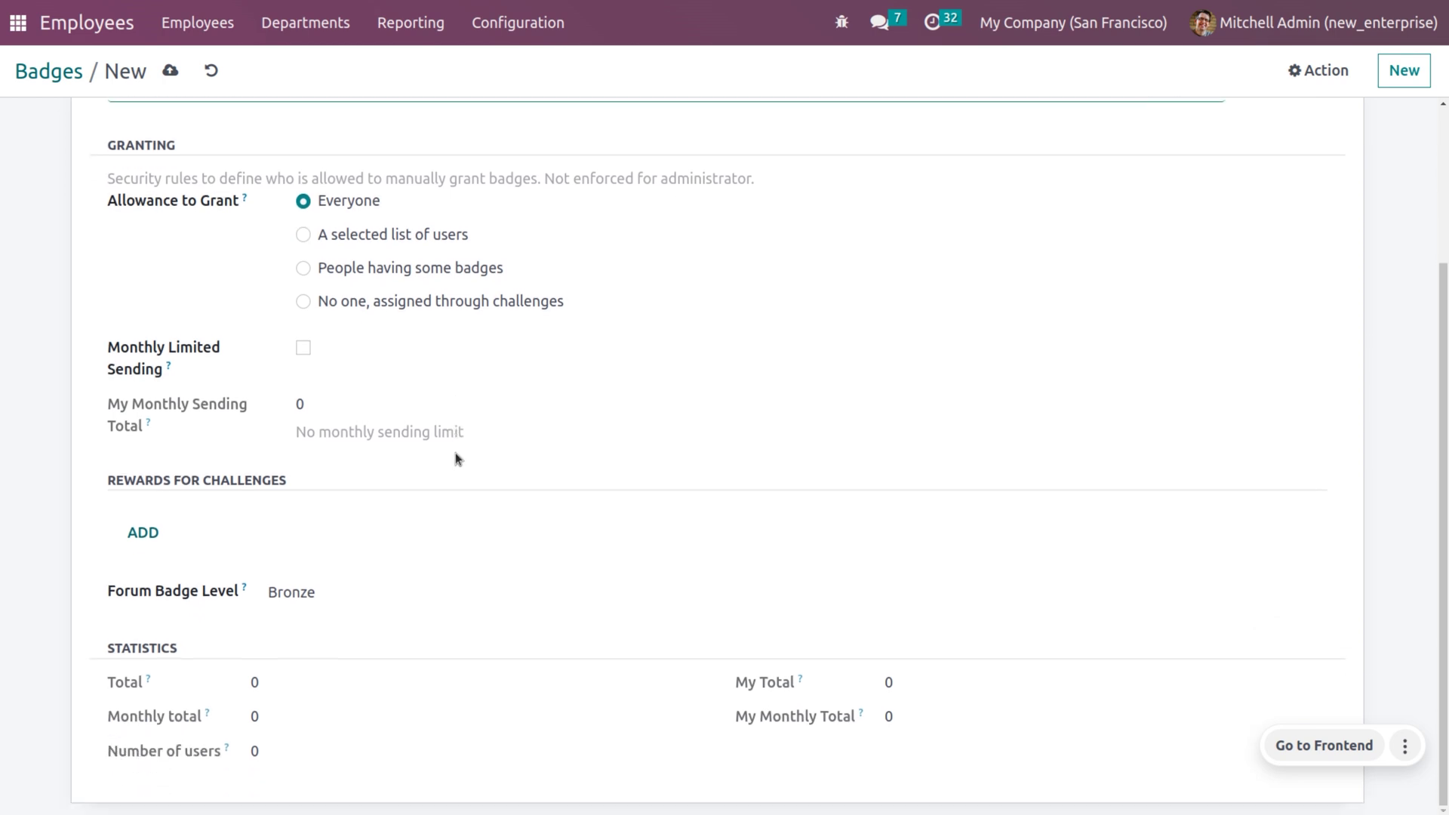
pyautogui.scroll(3, 457, 458)
pyautogui.scroll(-2, 457, 459)
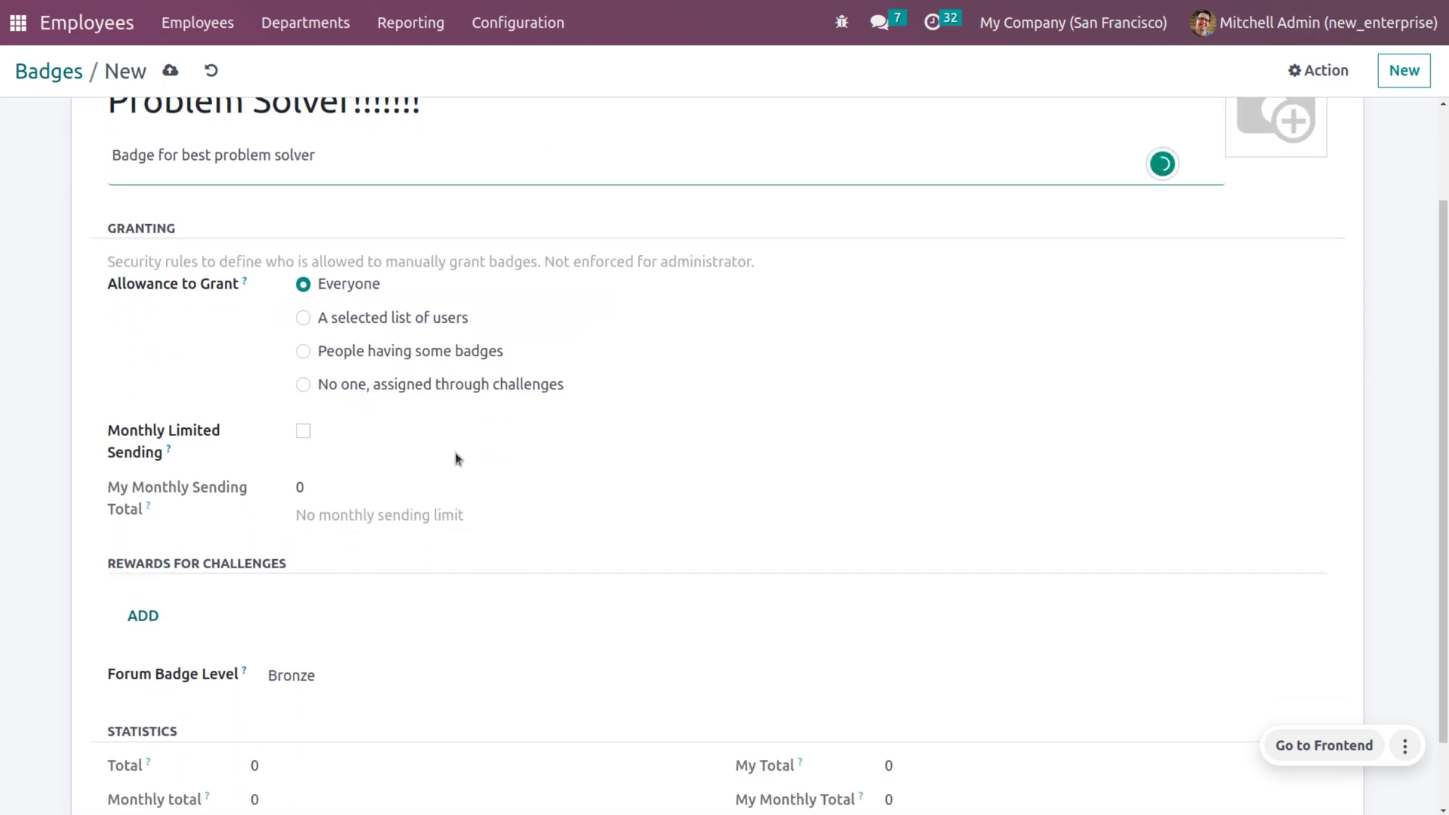
pyautogui.scroll(-1, 455, 459)
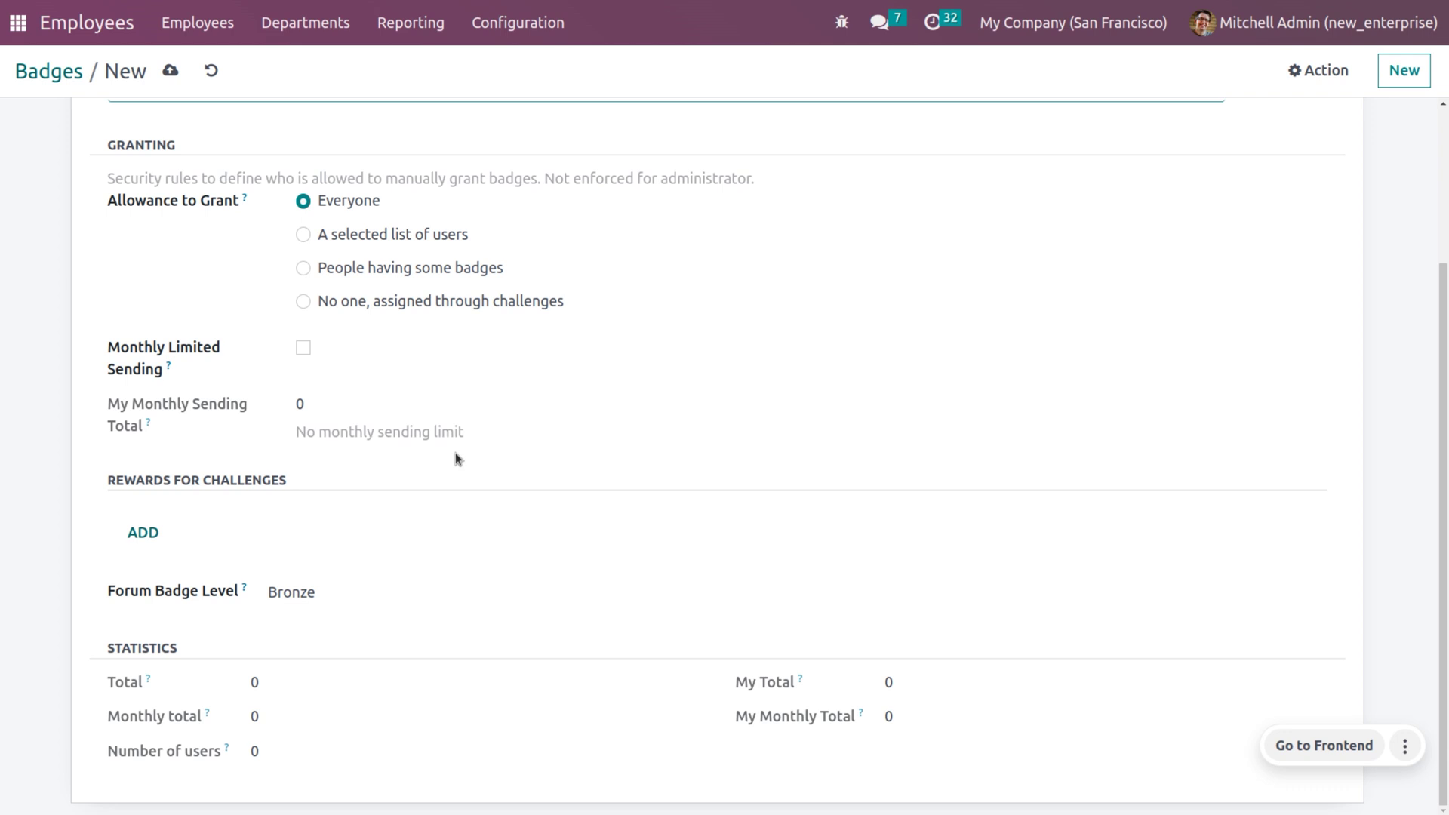
pyautogui.scroll(2, 455, 458)
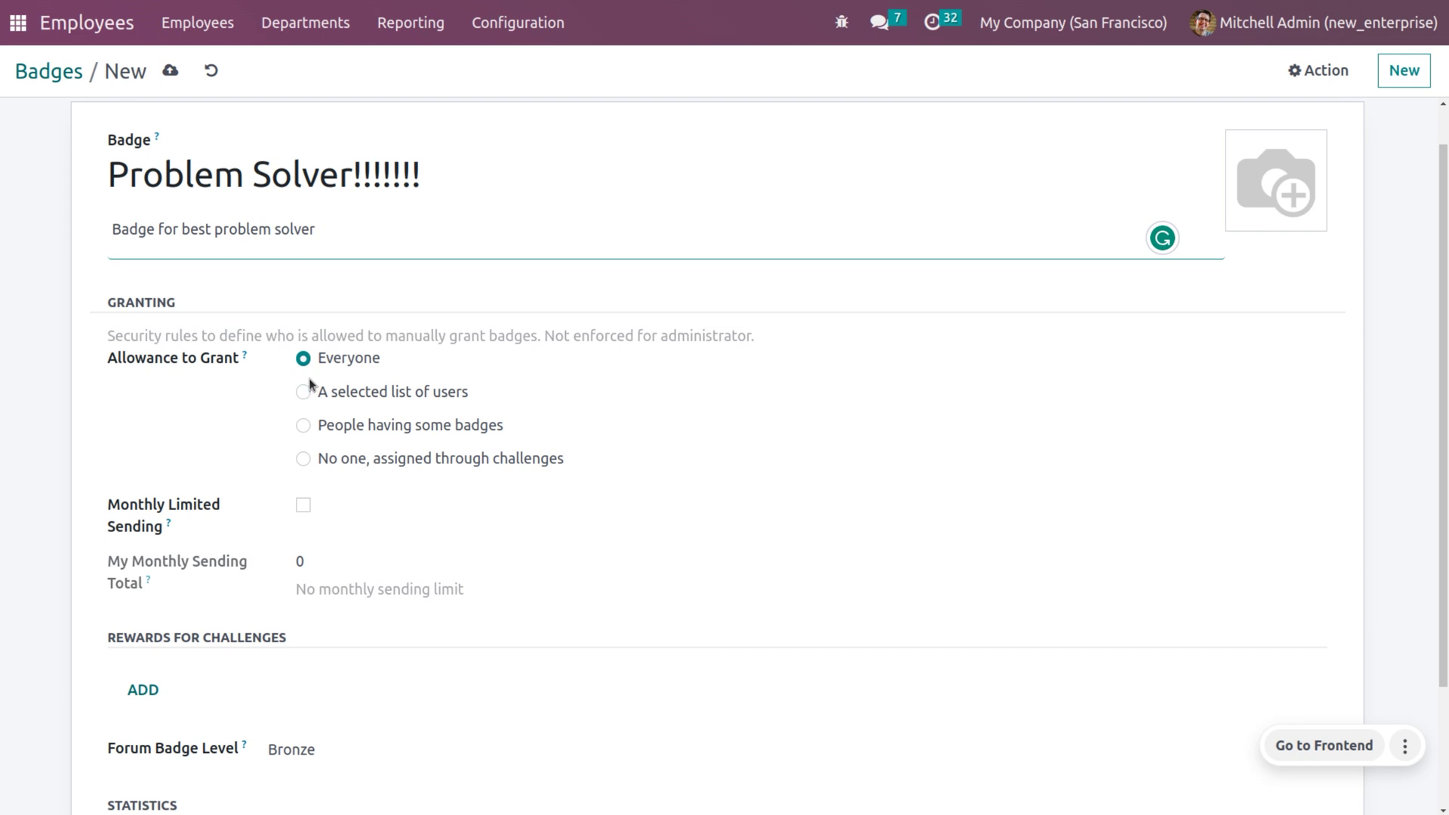
pyautogui.scroll(-3, 215, 522)
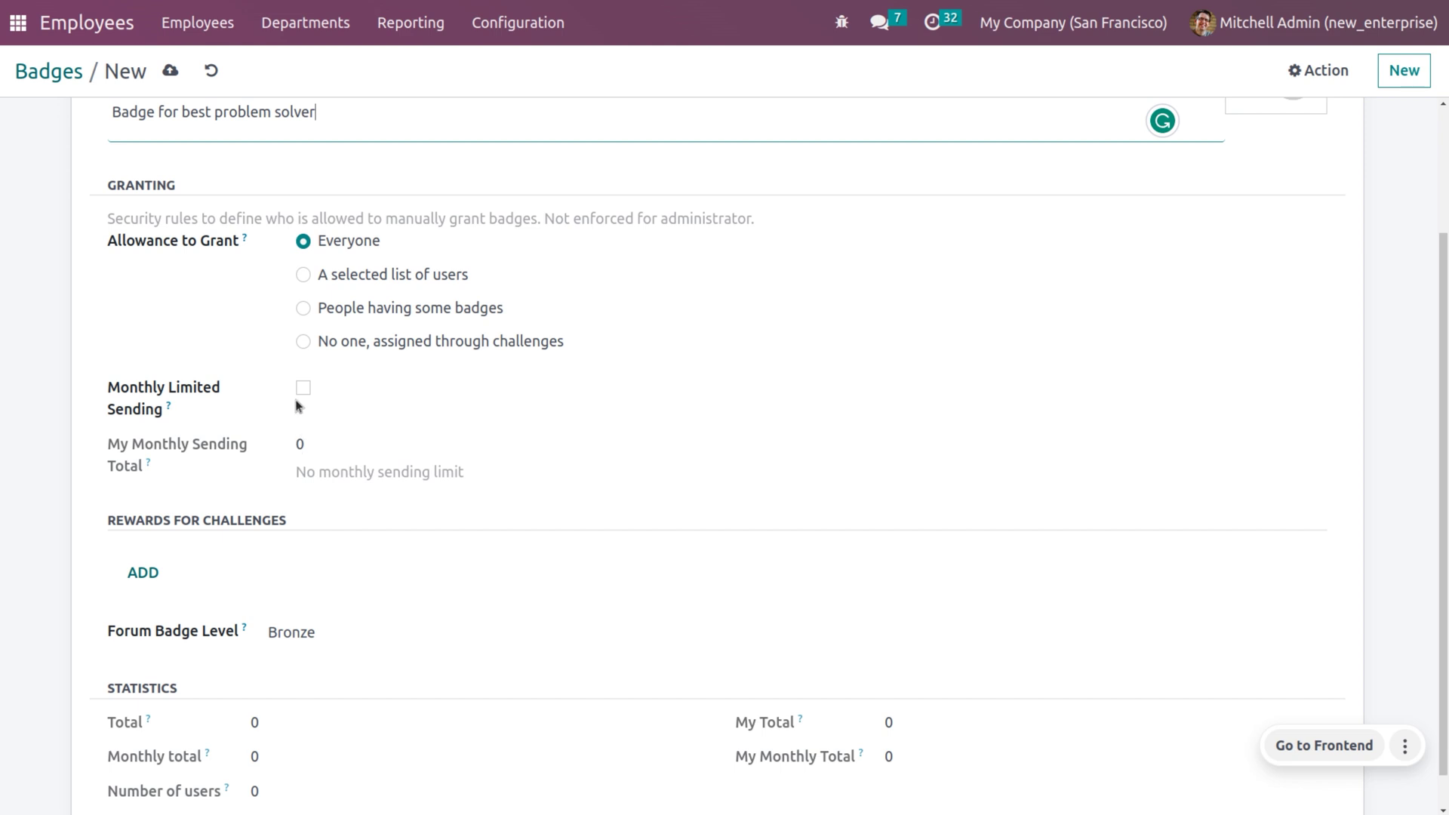
pyautogui.scroll(-1, 311, 450)
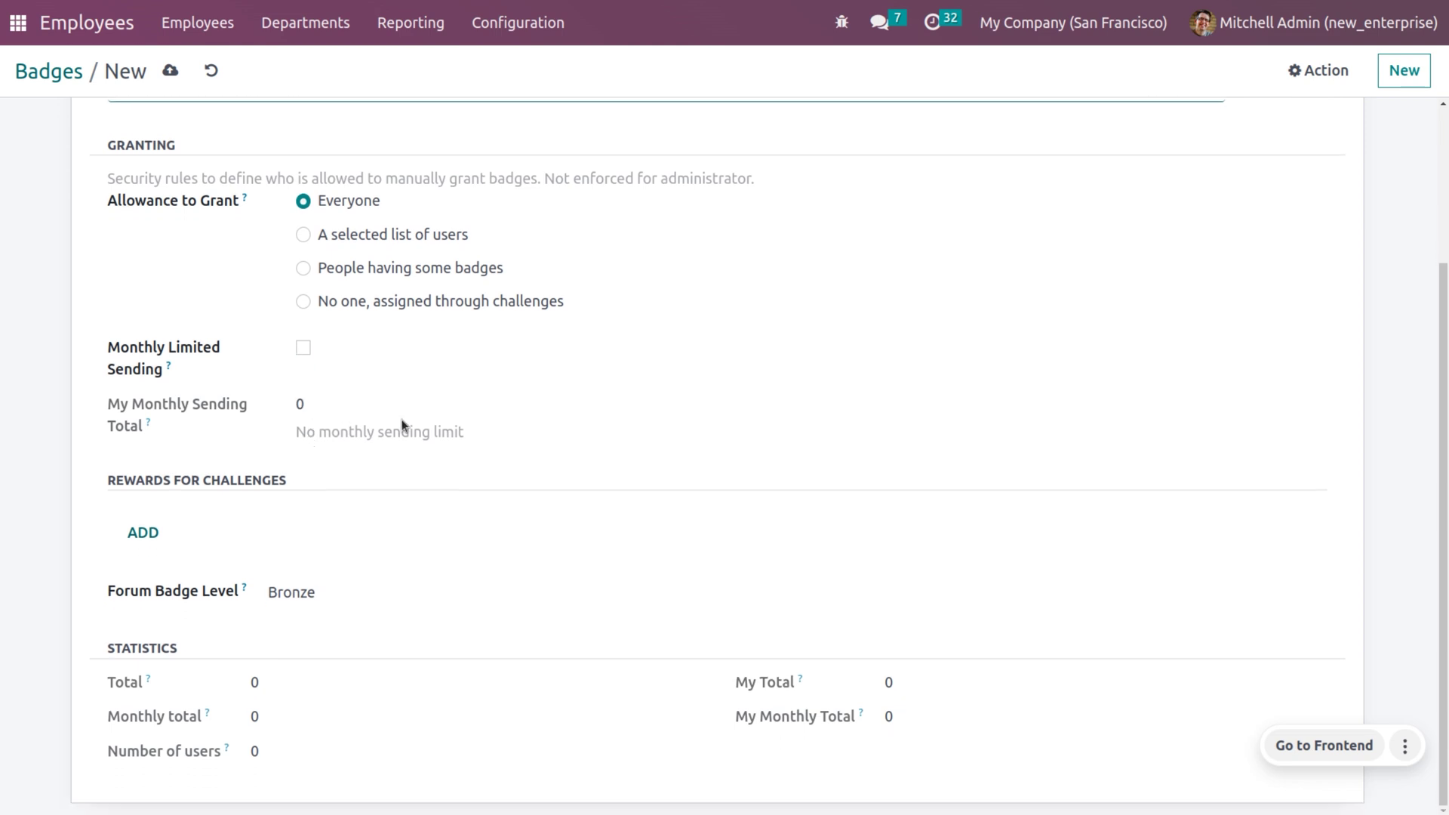
# Add the 'Setup your Company' challenge as rewarded by this badge.
pyautogui.click(141, 533)
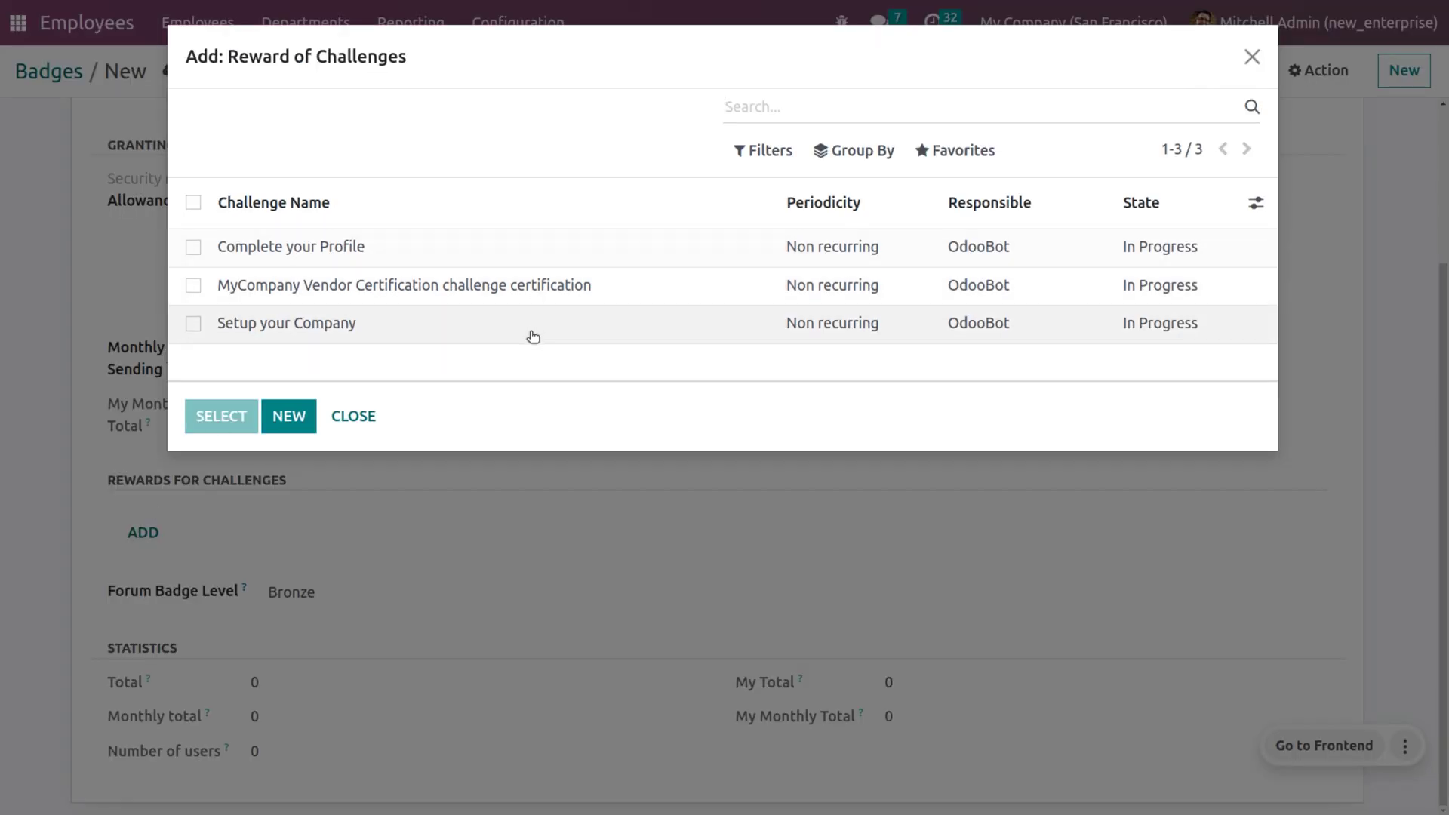
pyautogui.click(194, 249)
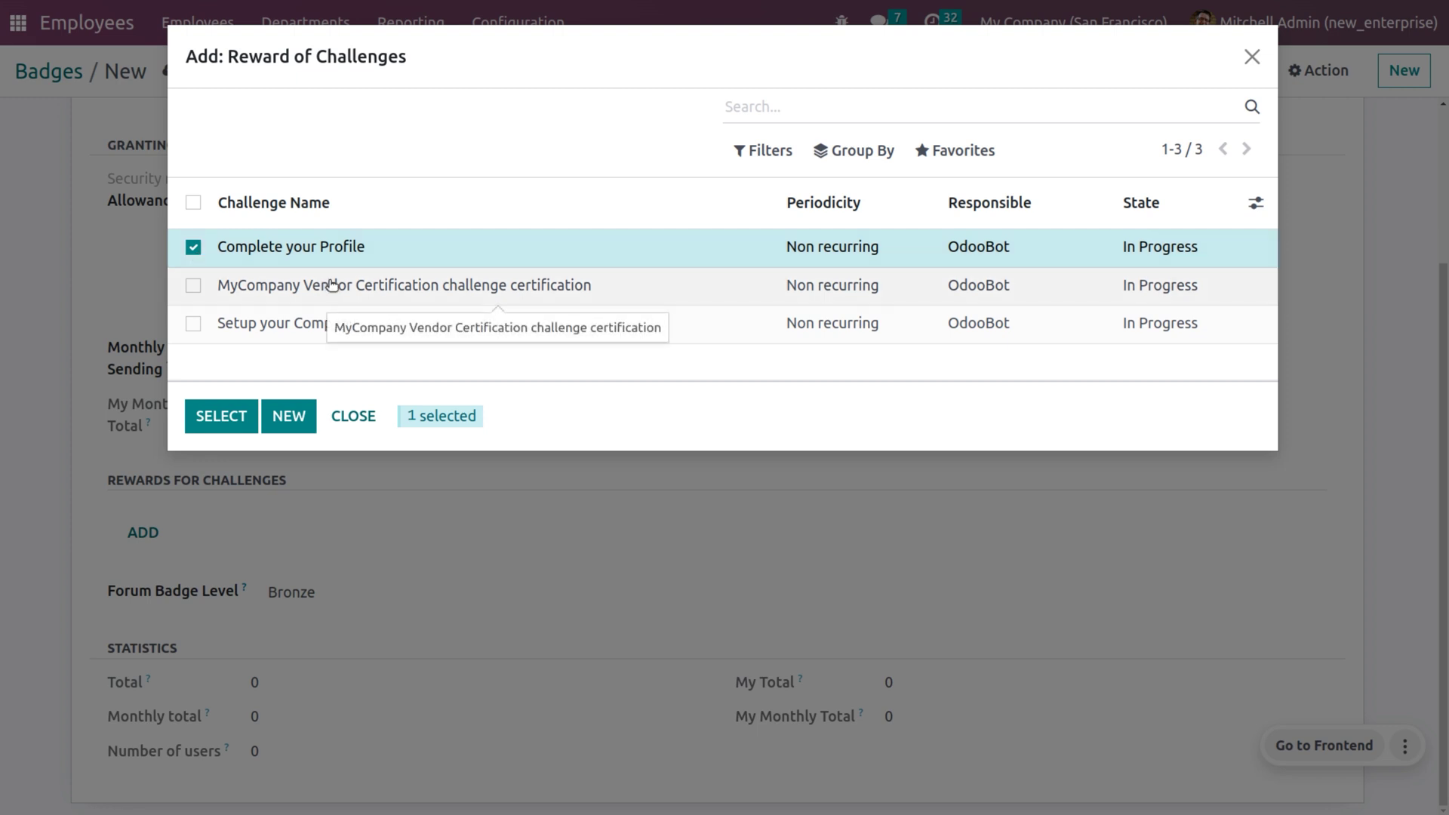
pyautogui.click(224, 325)
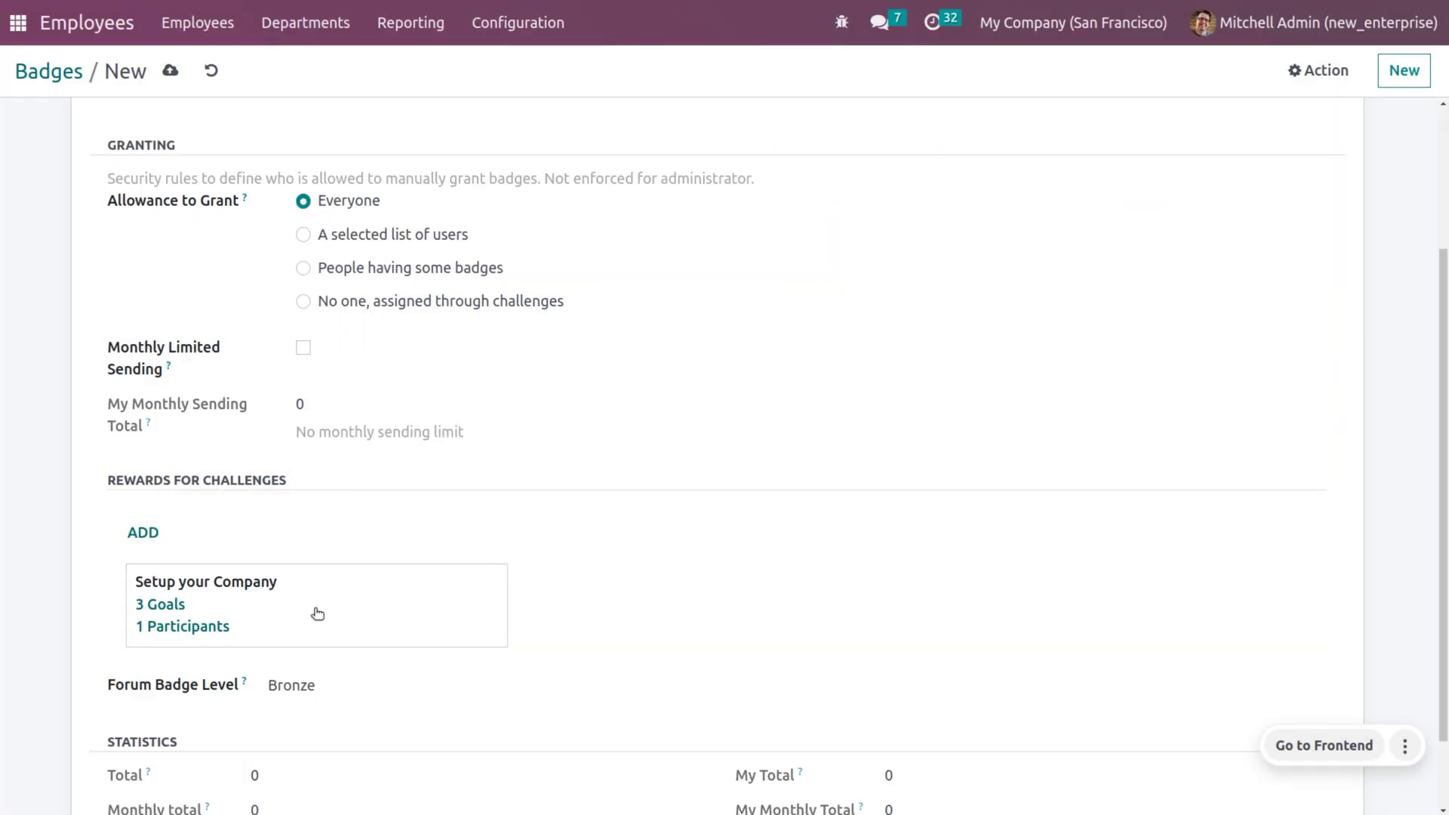
pyautogui.scroll(-2, 208, 617)
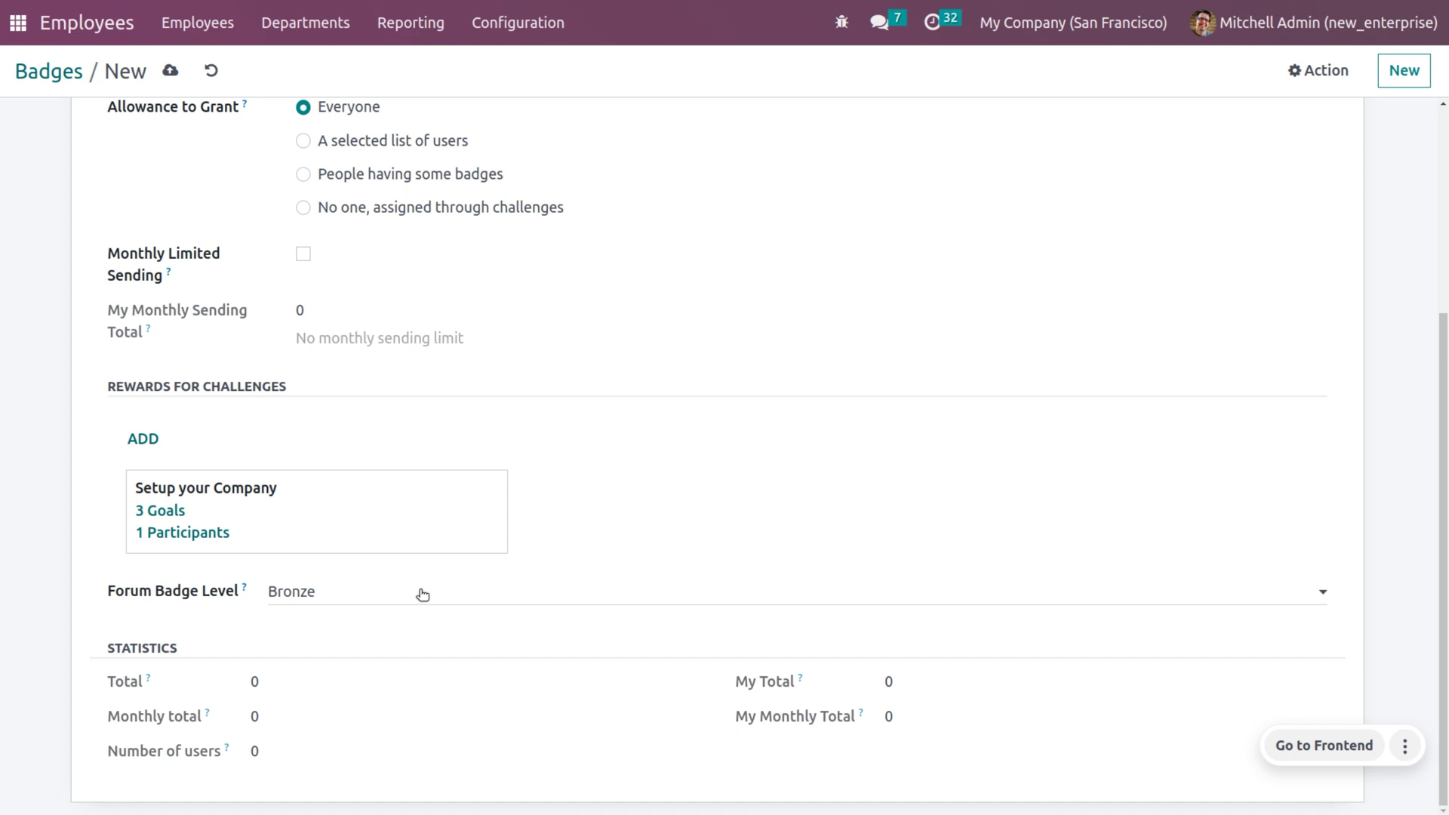
# Keep the Forum Badge Level at Bronze and save the new badge.
pyautogui.click(422, 593)
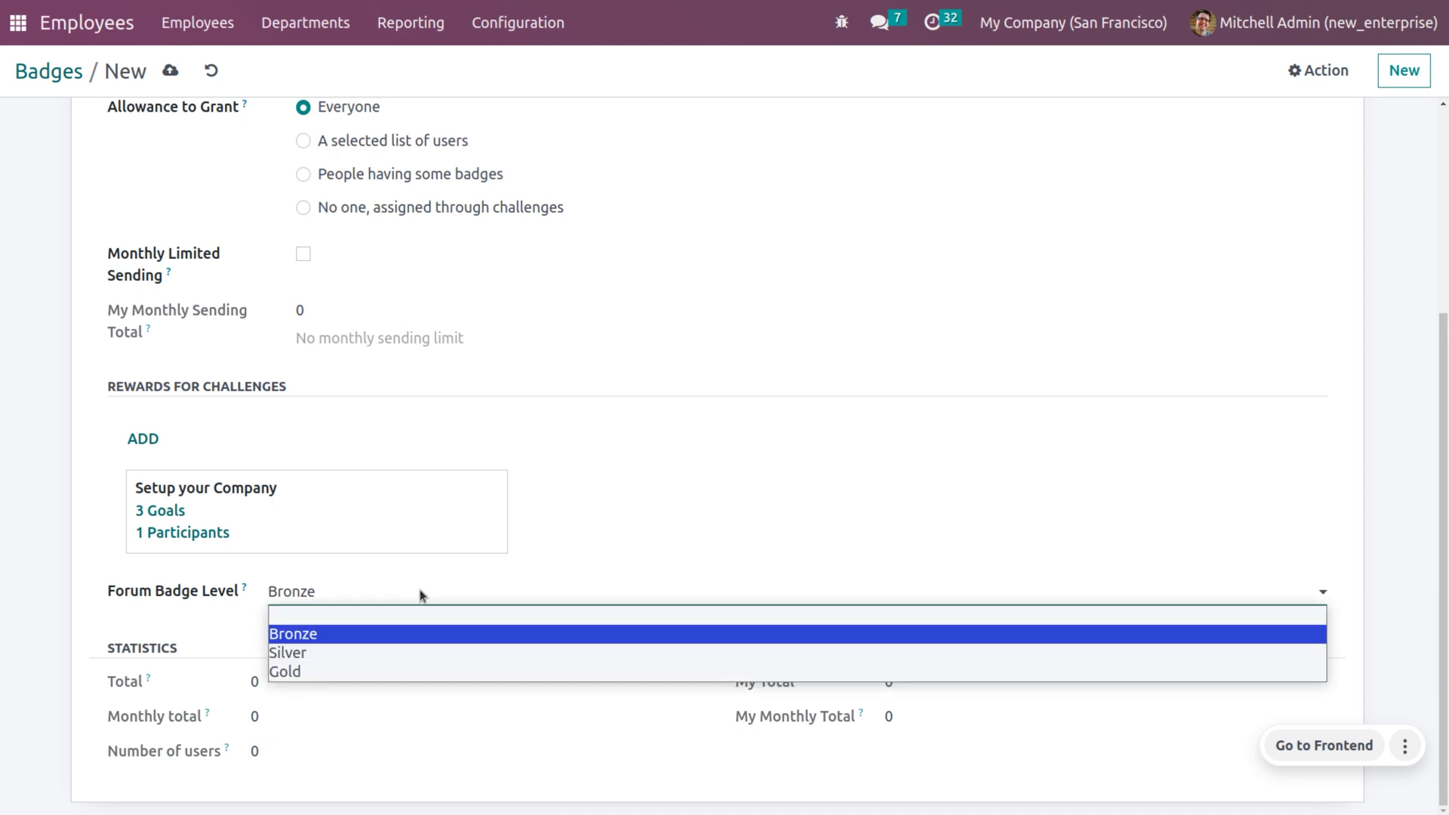
pyautogui.click(421, 596)
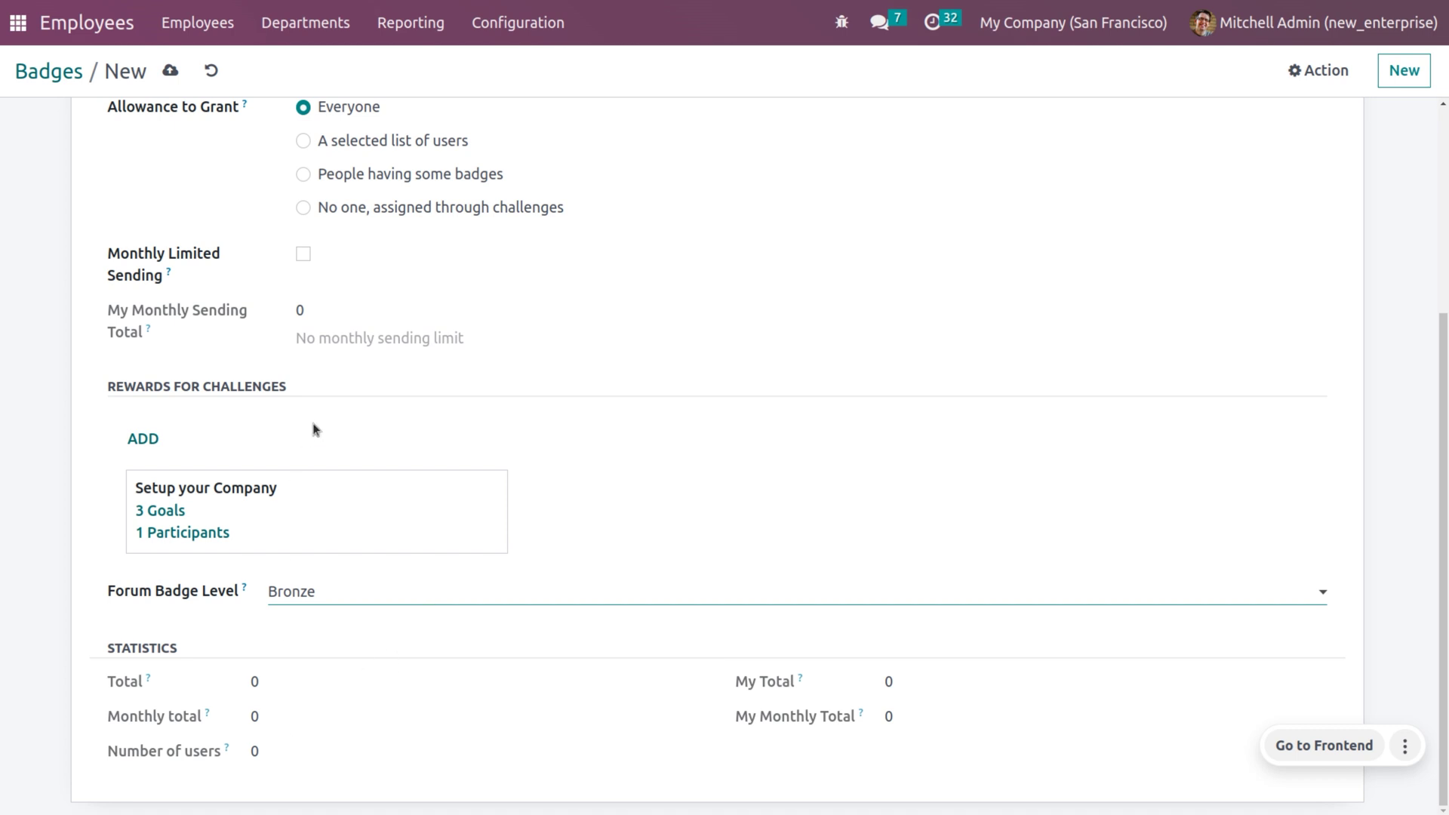
pyautogui.scroll(4, 317, 422)
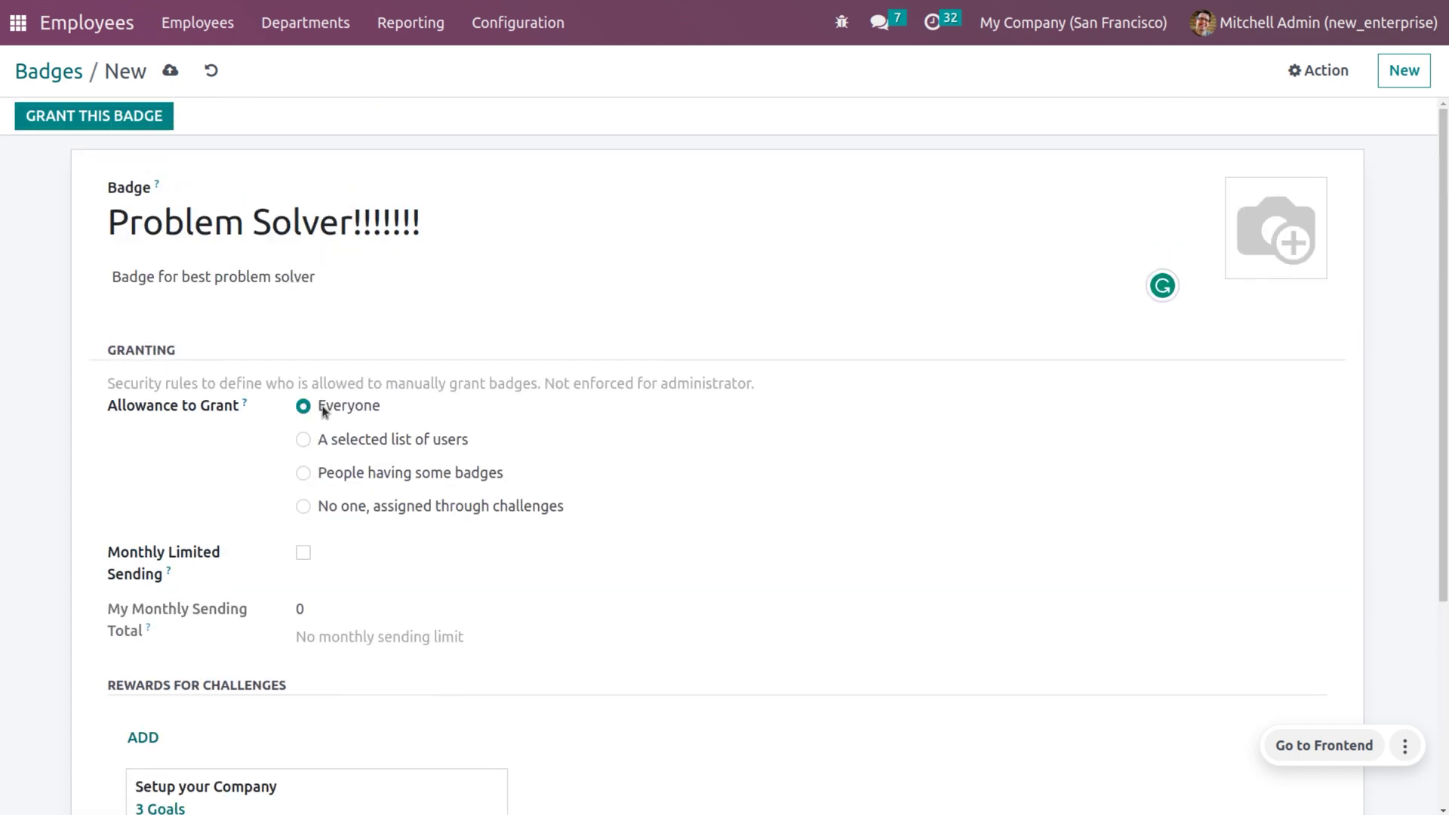
pyautogui.click(172, 71)
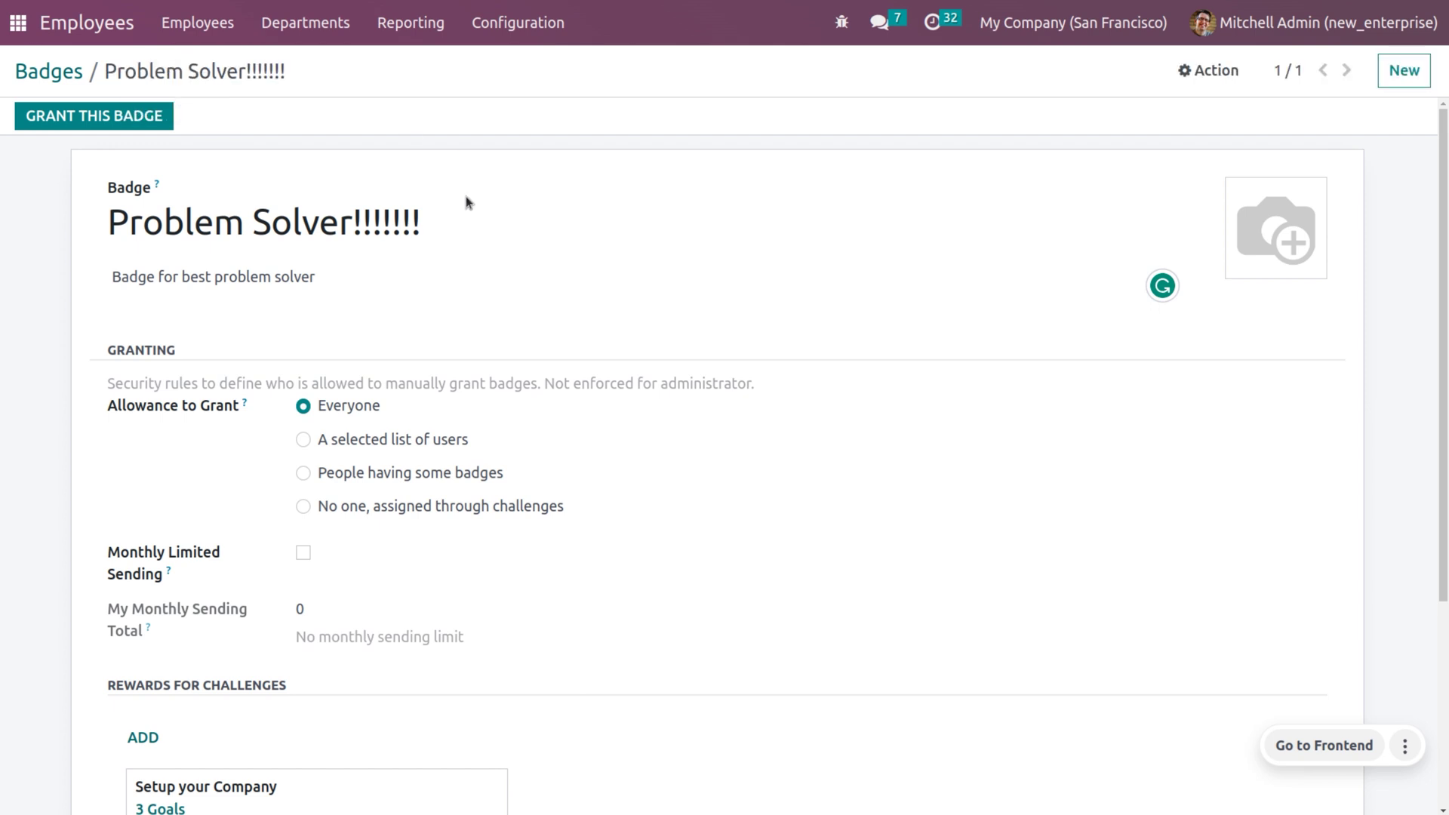
pyautogui.click(91, 123)
# Grant the 'Problem Solver!!!!!!!' badge to the selected colleague.
pyautogui.click(222, 160)
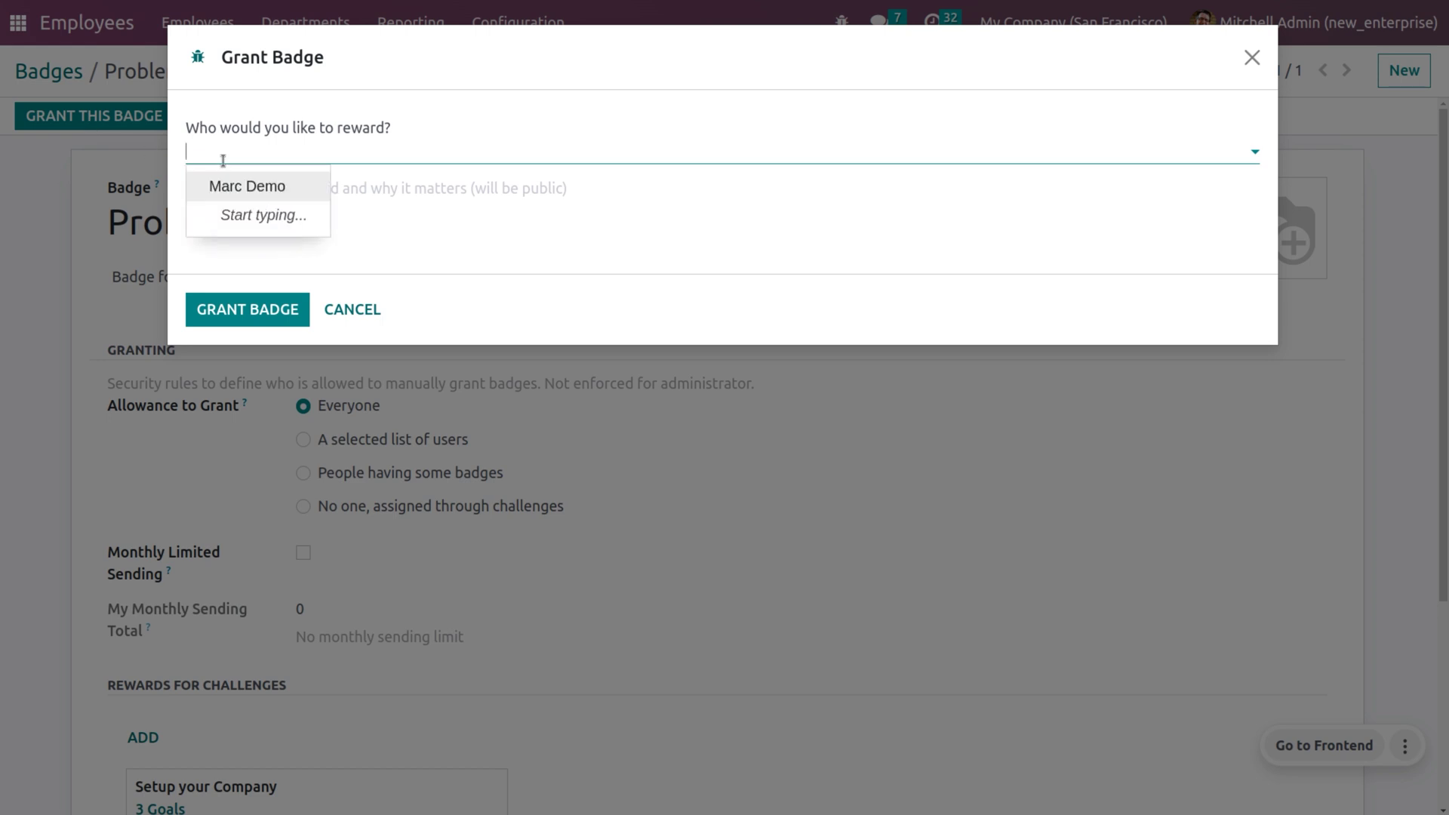
pyautogui.click(236, 189)
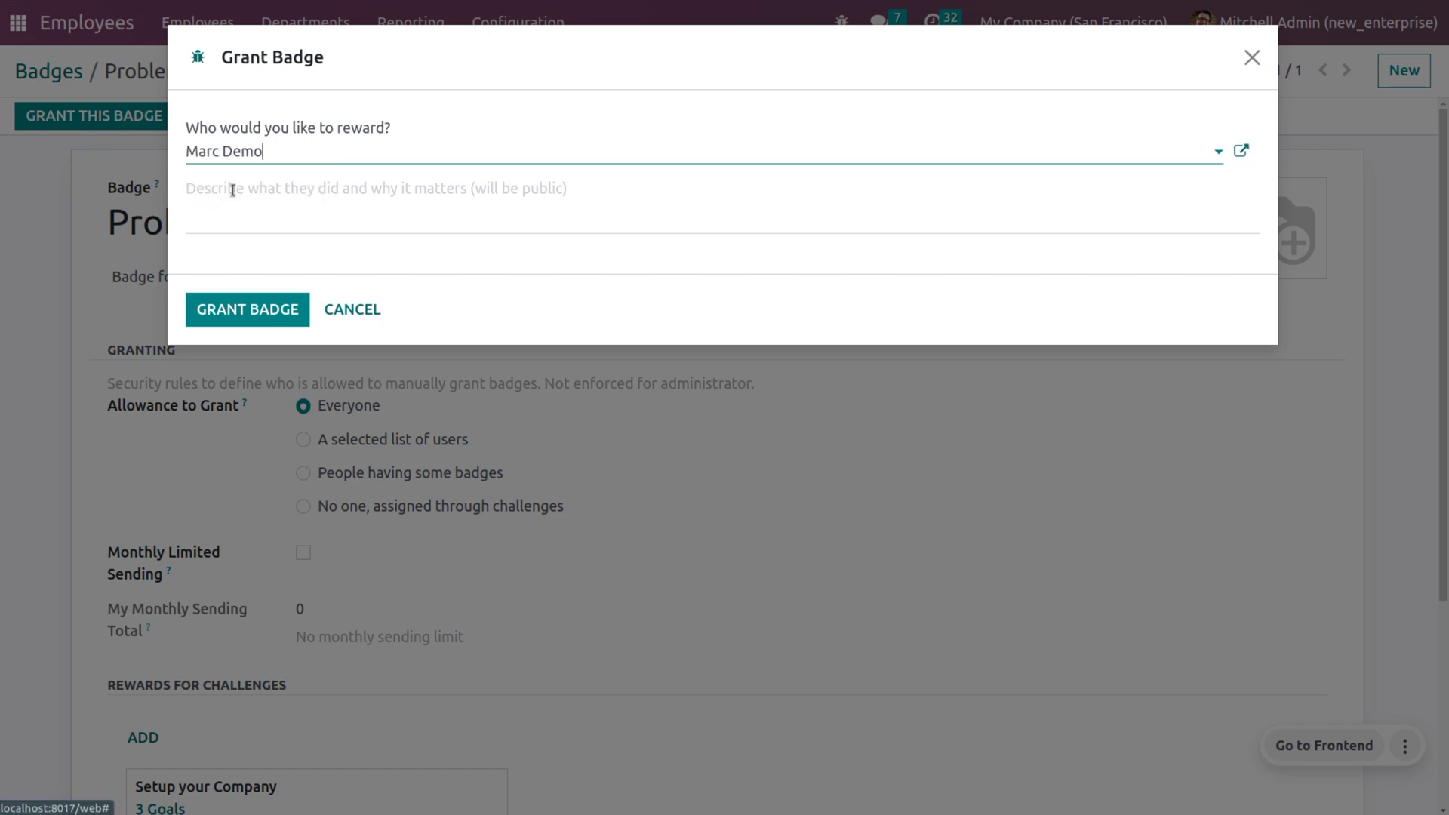
pyautogui.click(240, 317)
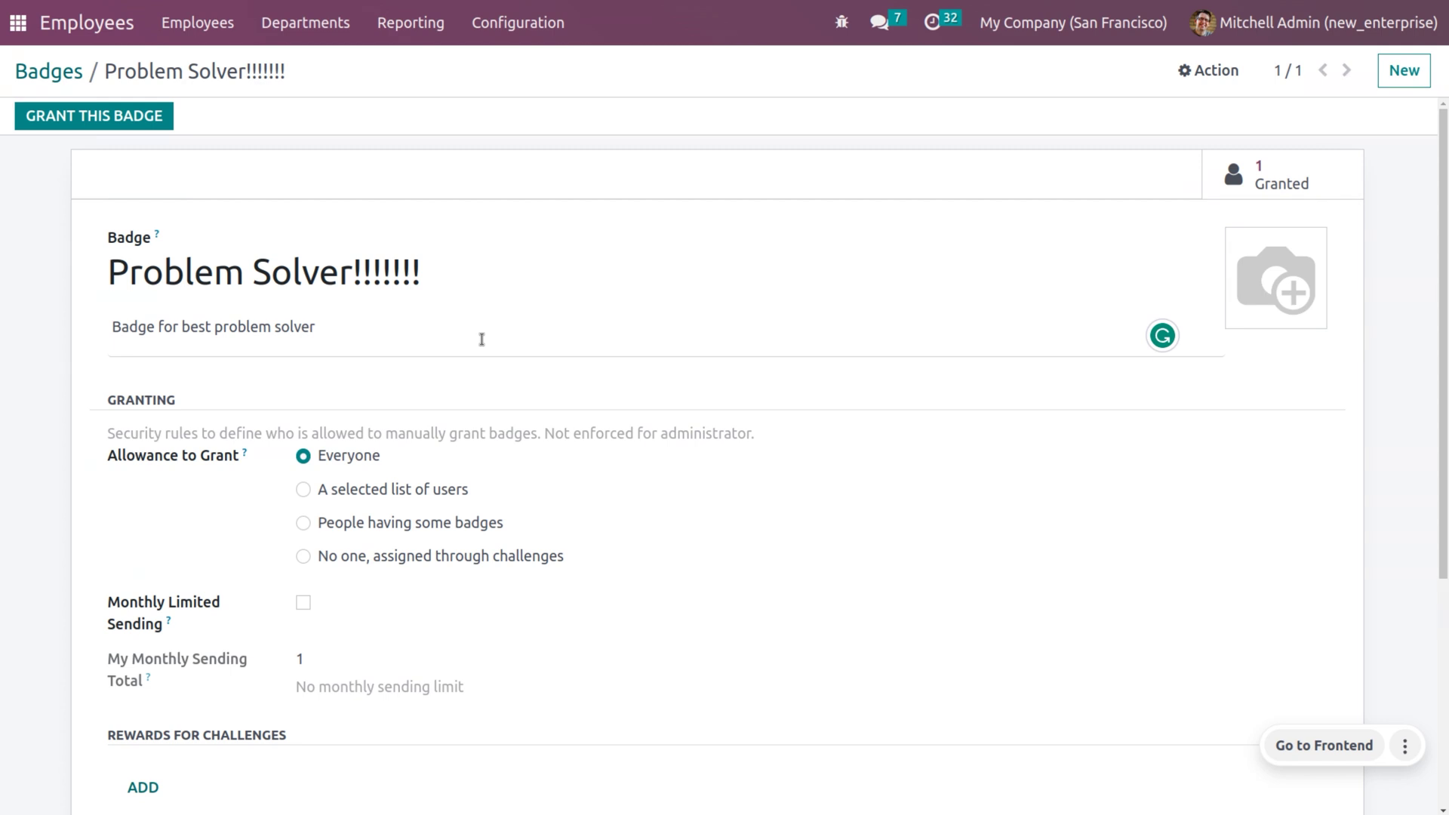
# Return to the Badges overview, then open the Employees directory.
pyautogui.click(65, 73)
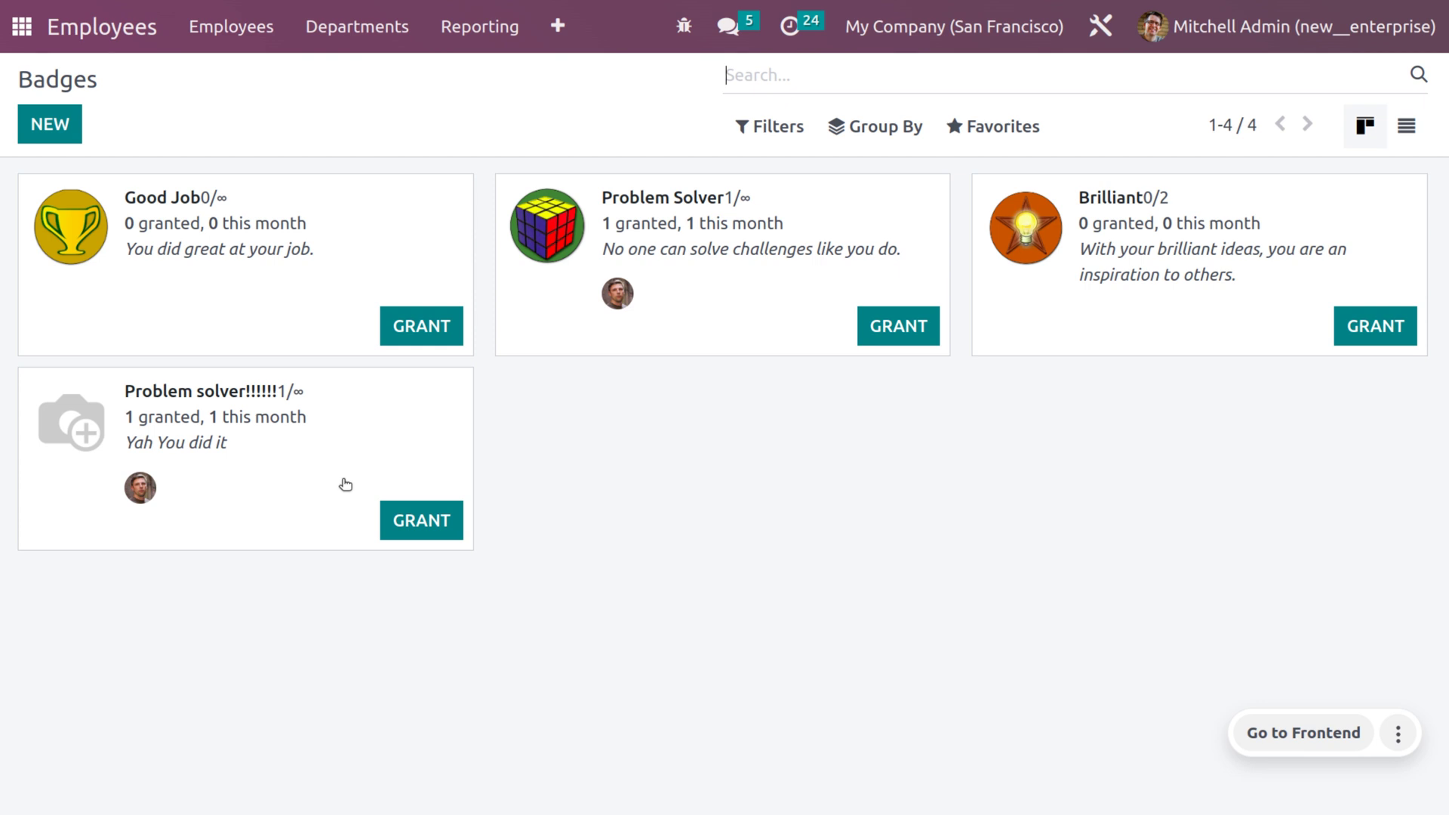
pyautogui.click(212, 27)
pyautogui.click(230, 75)
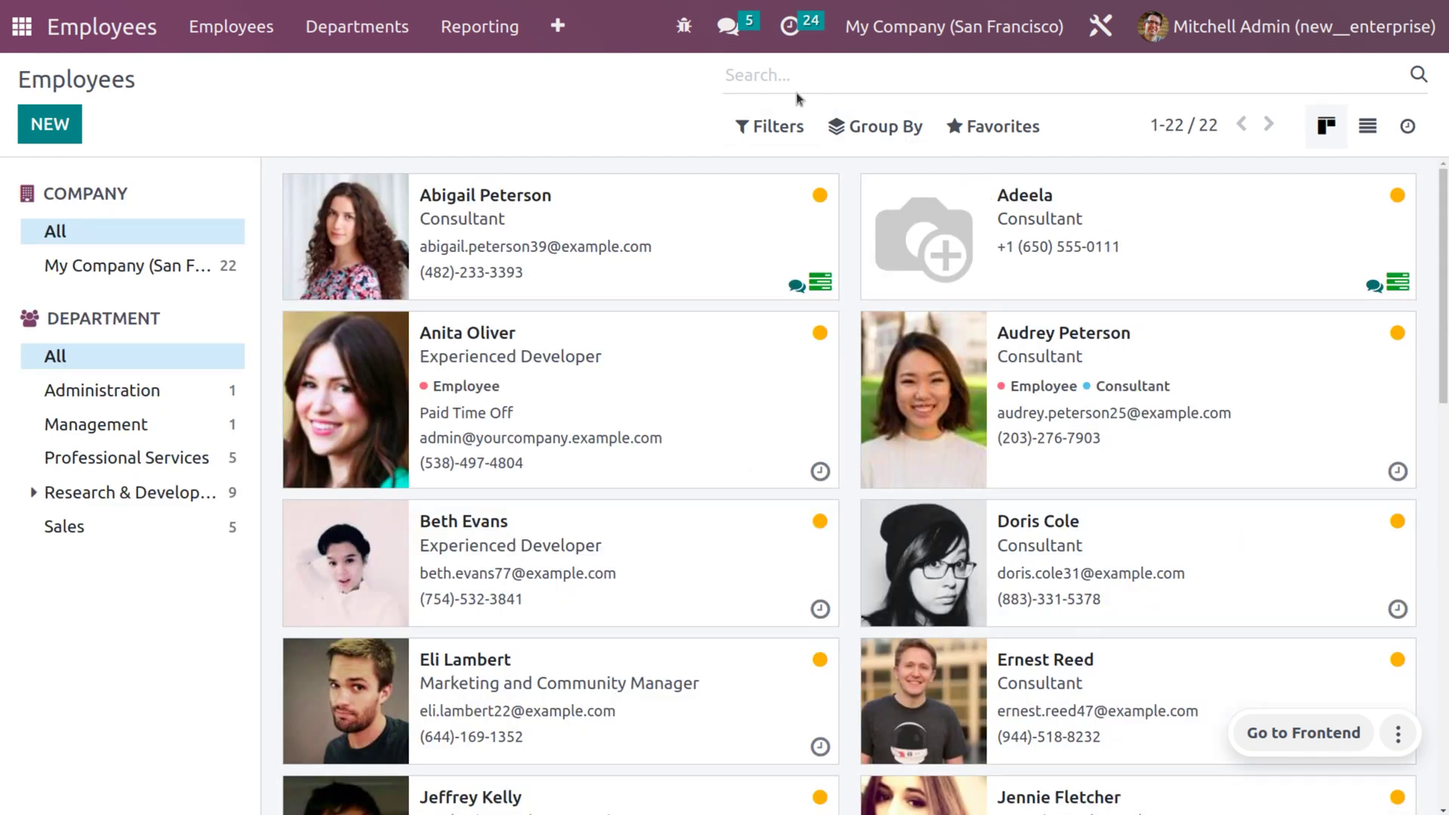
# Search the colleague by name, open their record and view the Received Badges tab.
pyautogui.write('marc')
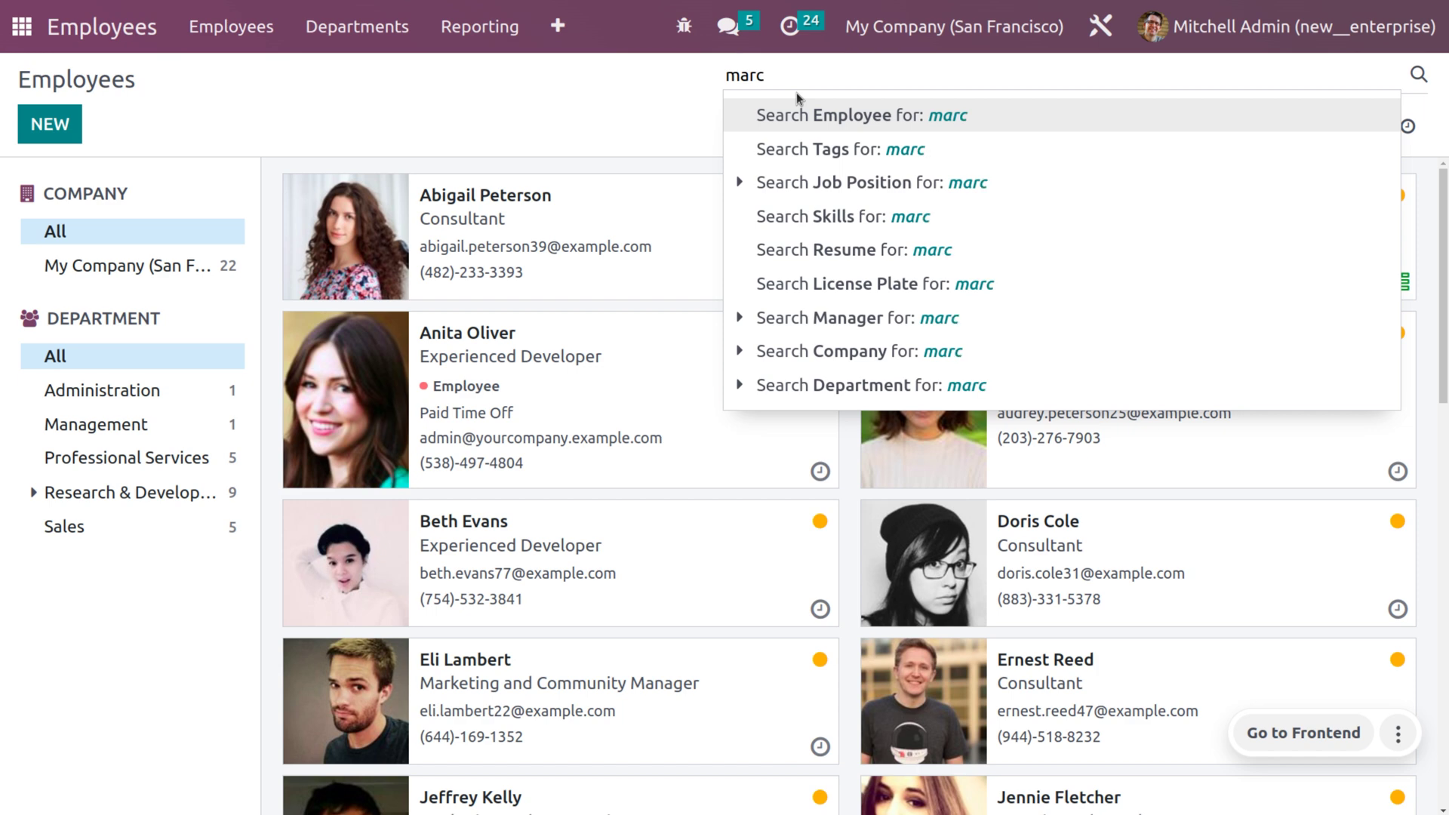
pyautogui.press('Return')
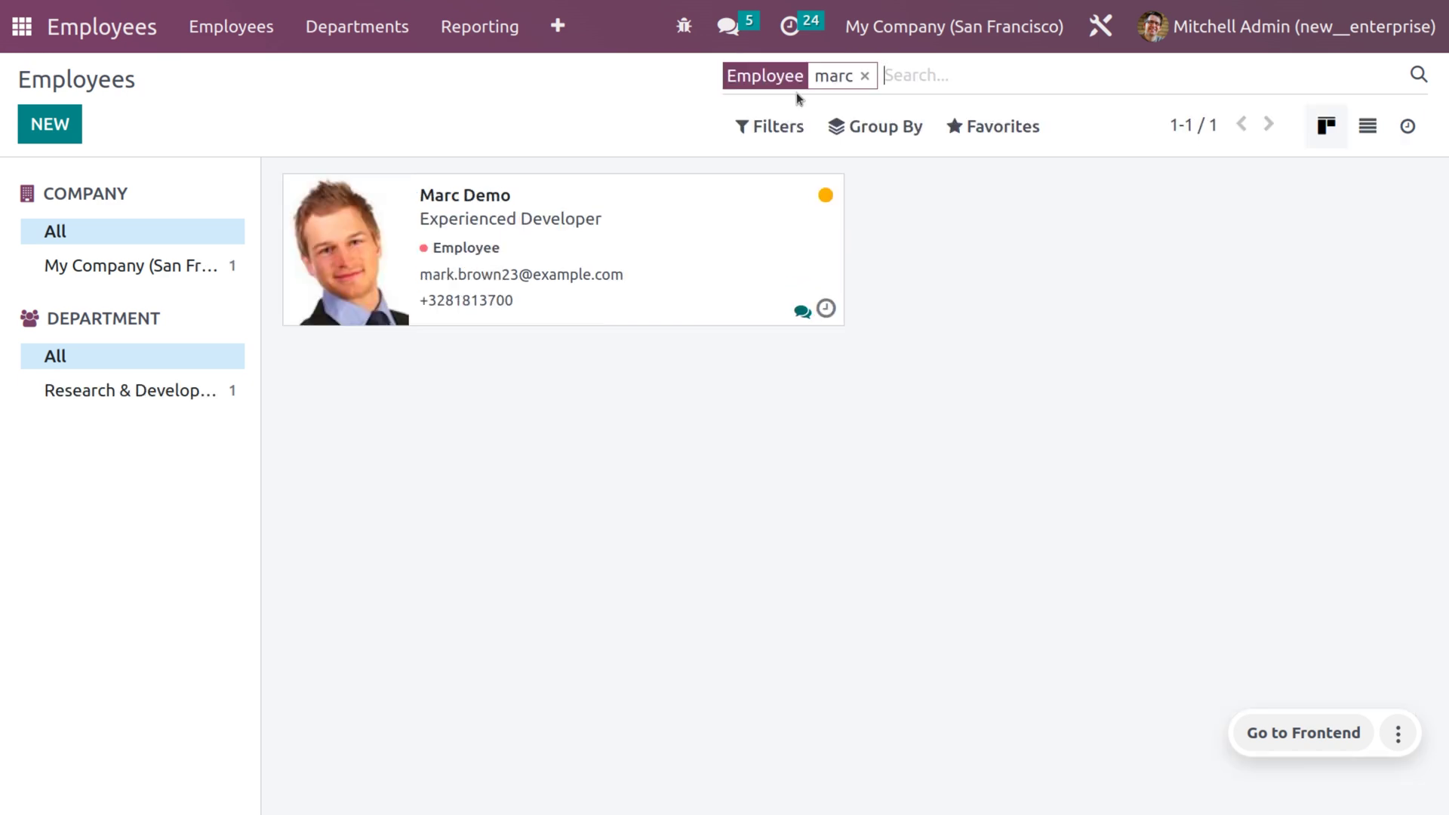
pyautogui.click(483, 245)
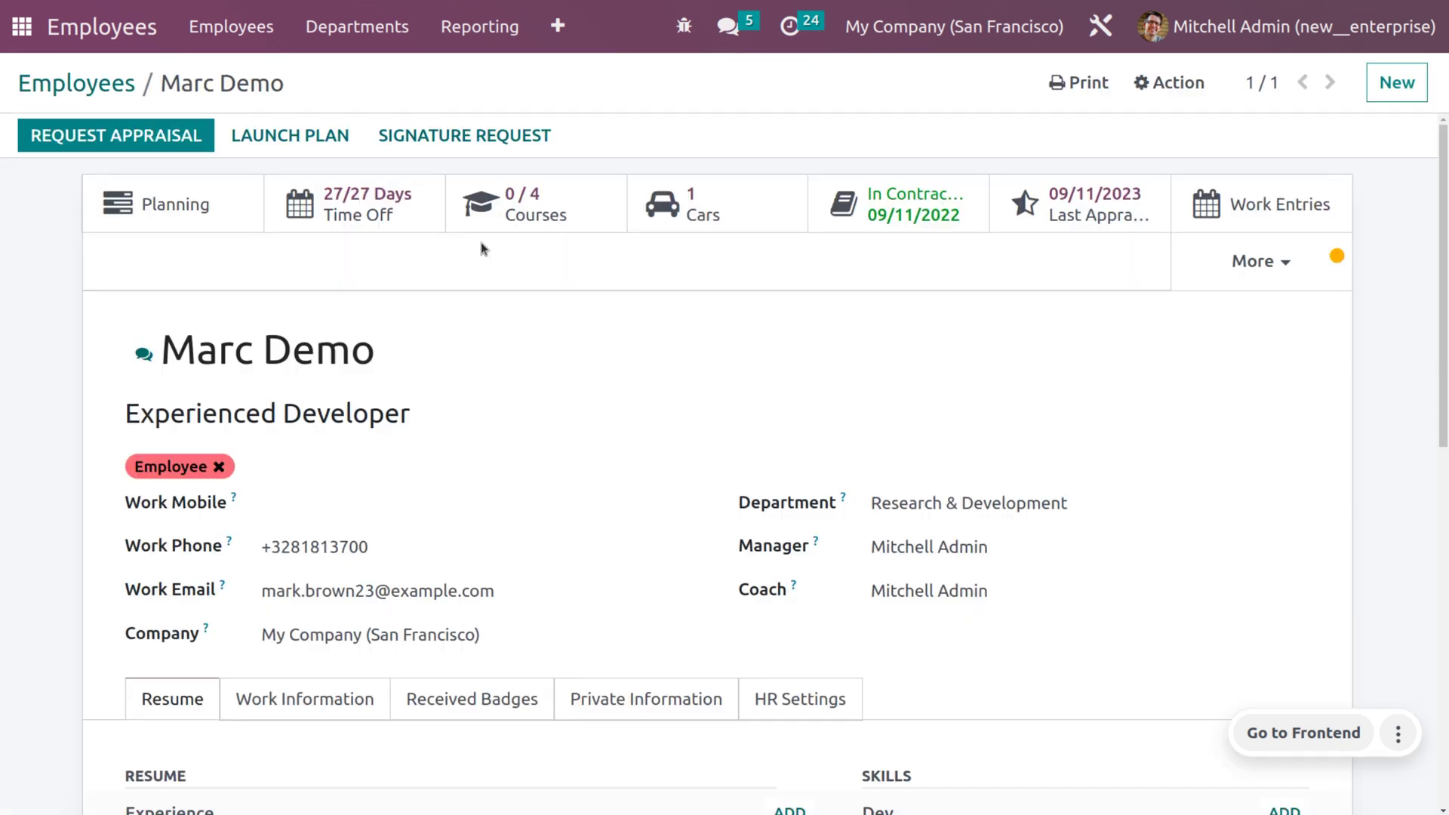
pyautogui.click(450, 708)
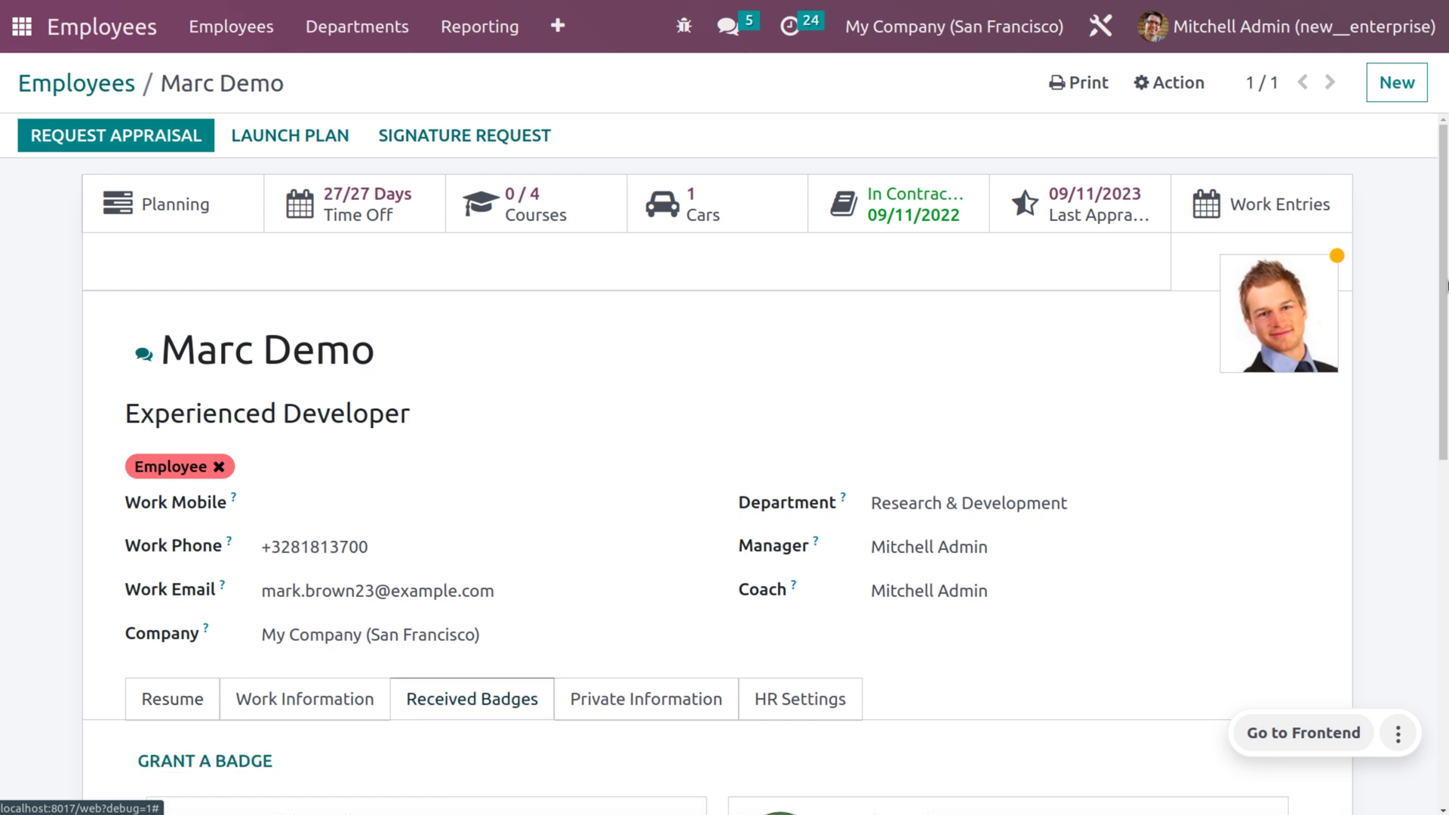
pyautogui.moveTo(1446, 290); pyautogui.dragTo(1446, 456)
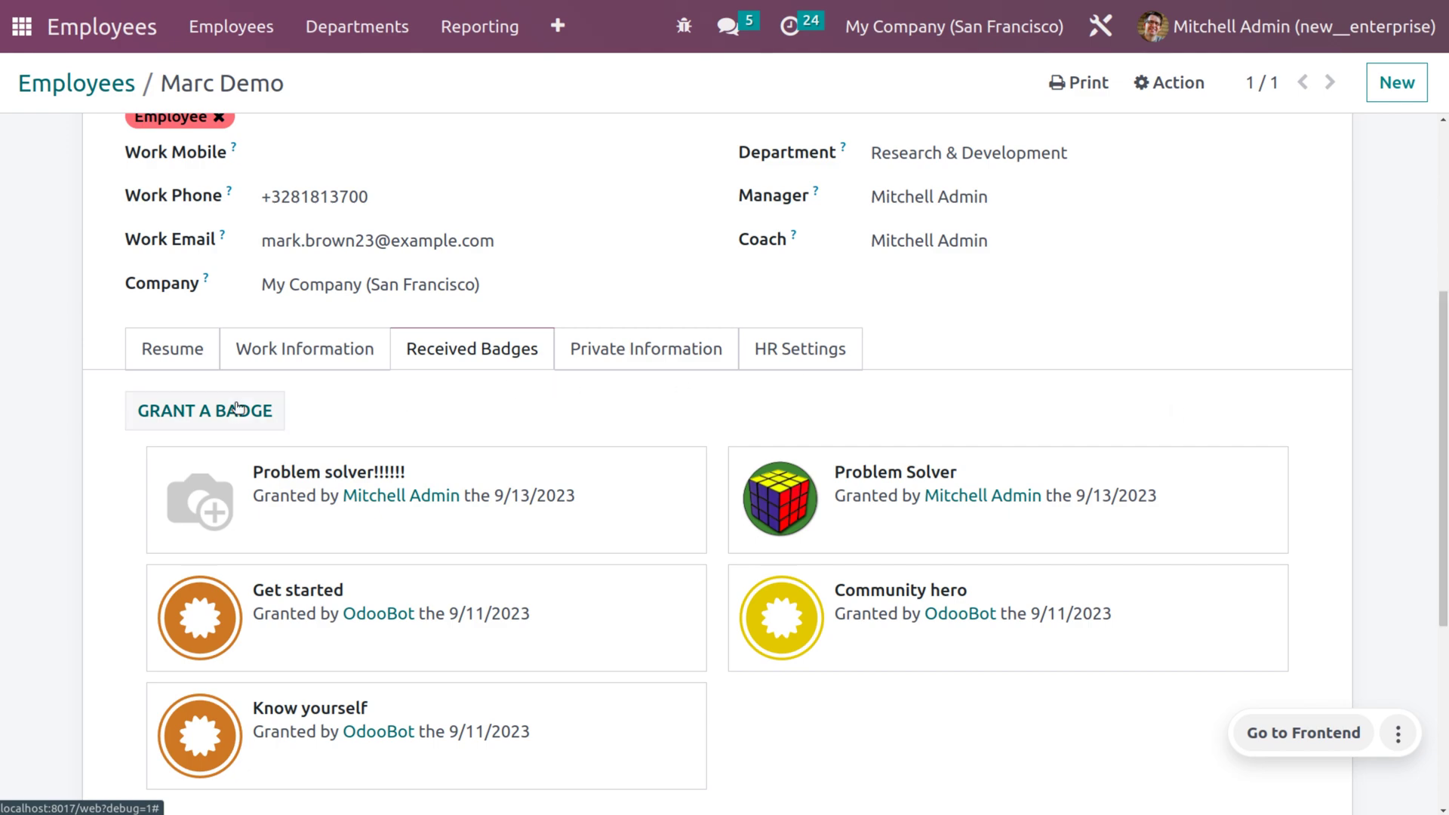
pyautogui.click(211, 411)
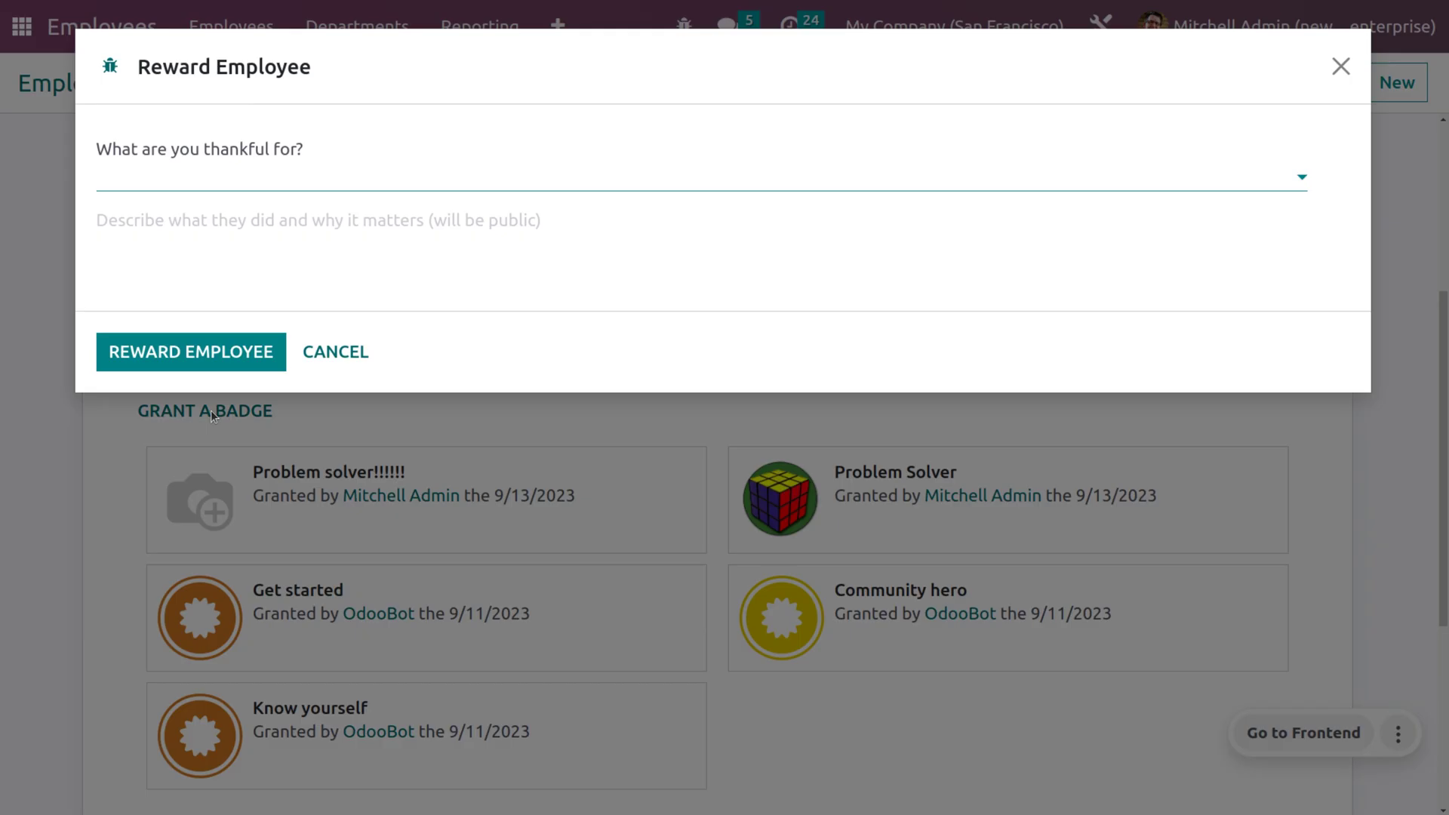
# Grant the employee the Good Job badge through Grant a Badge.
pyautogui.click(174, 169)
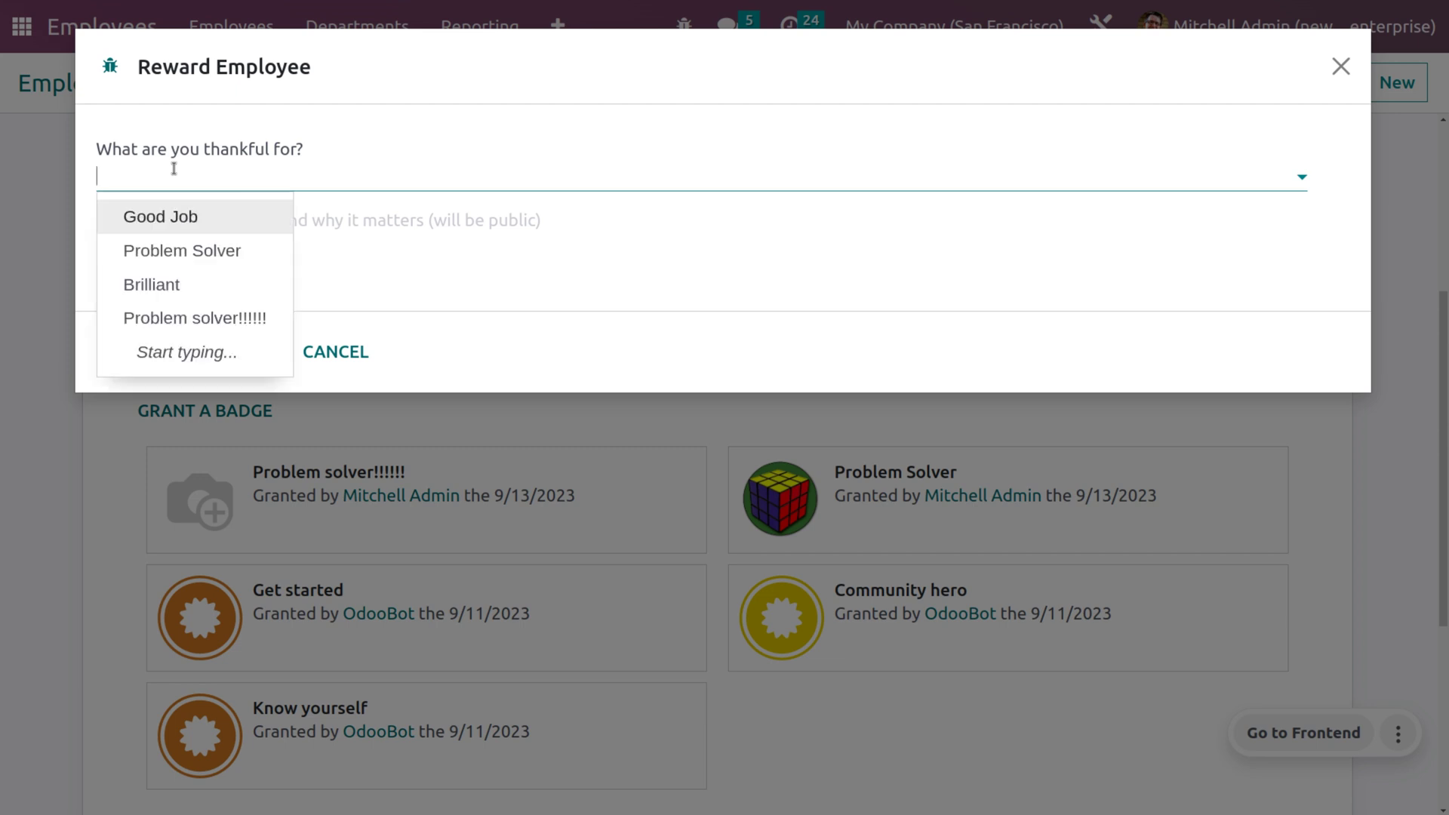
pyautogui.click(184, 217)
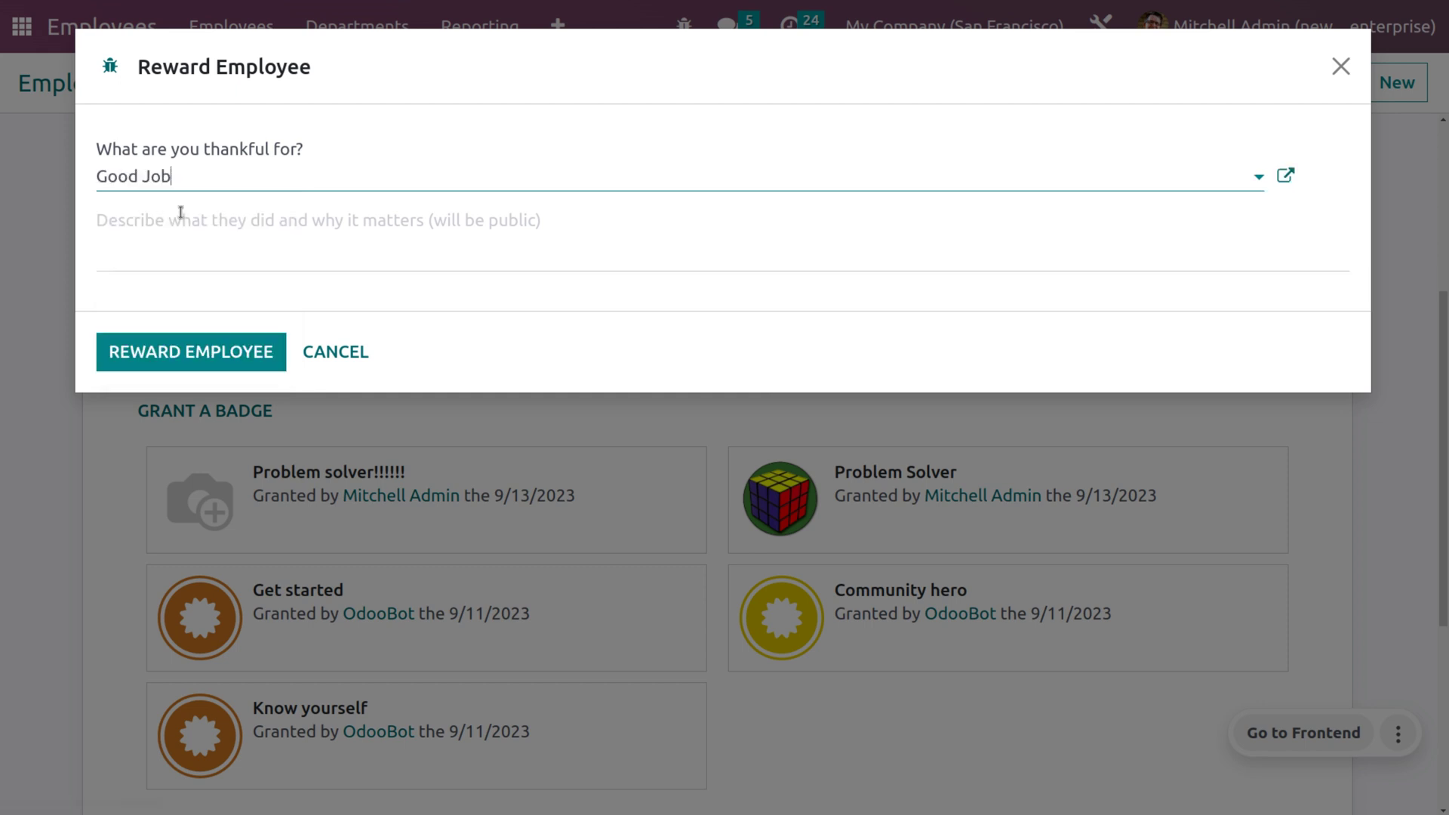
pyautogui.click(171, 262)
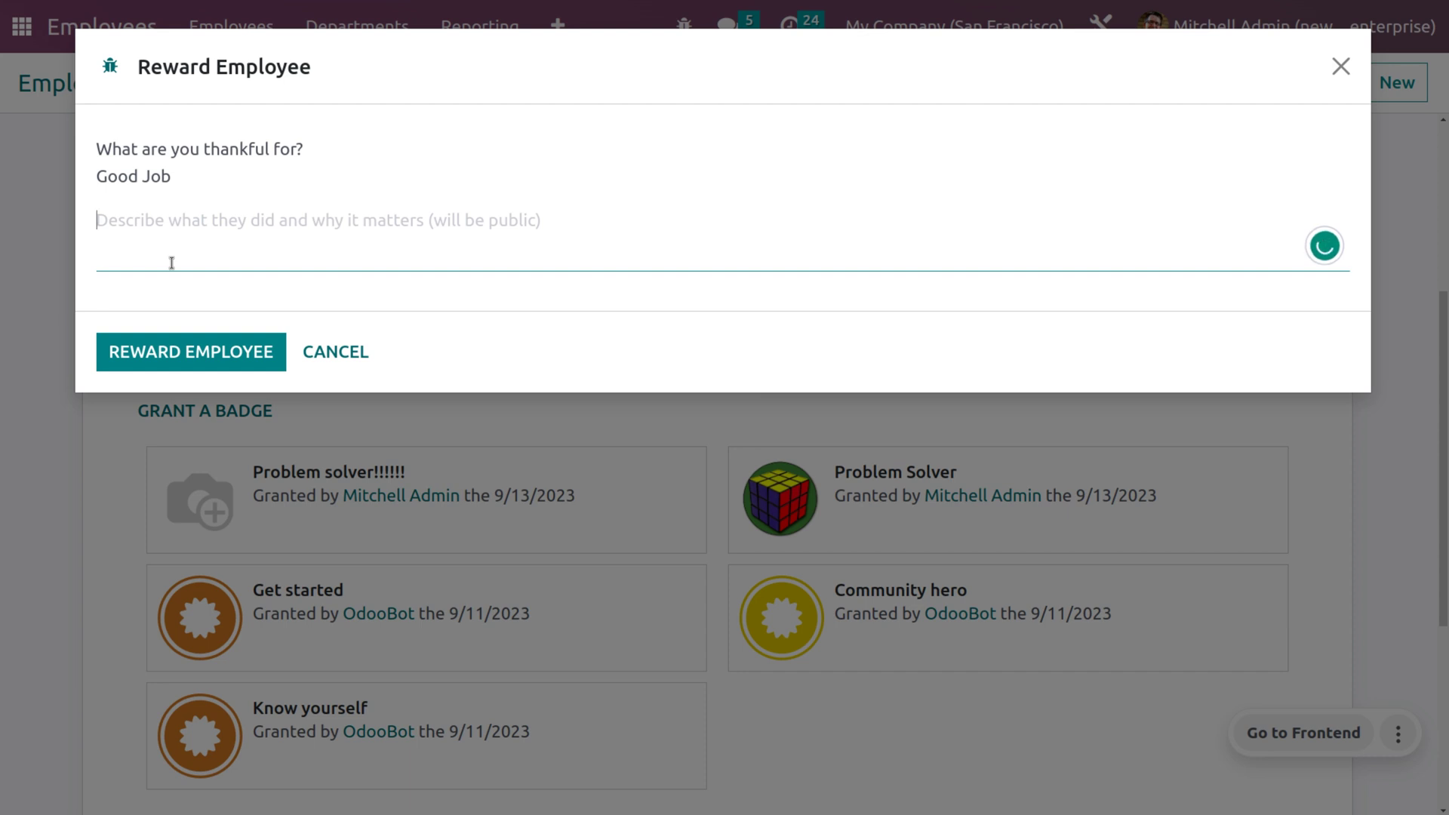
pyautogui.click(189, 359)
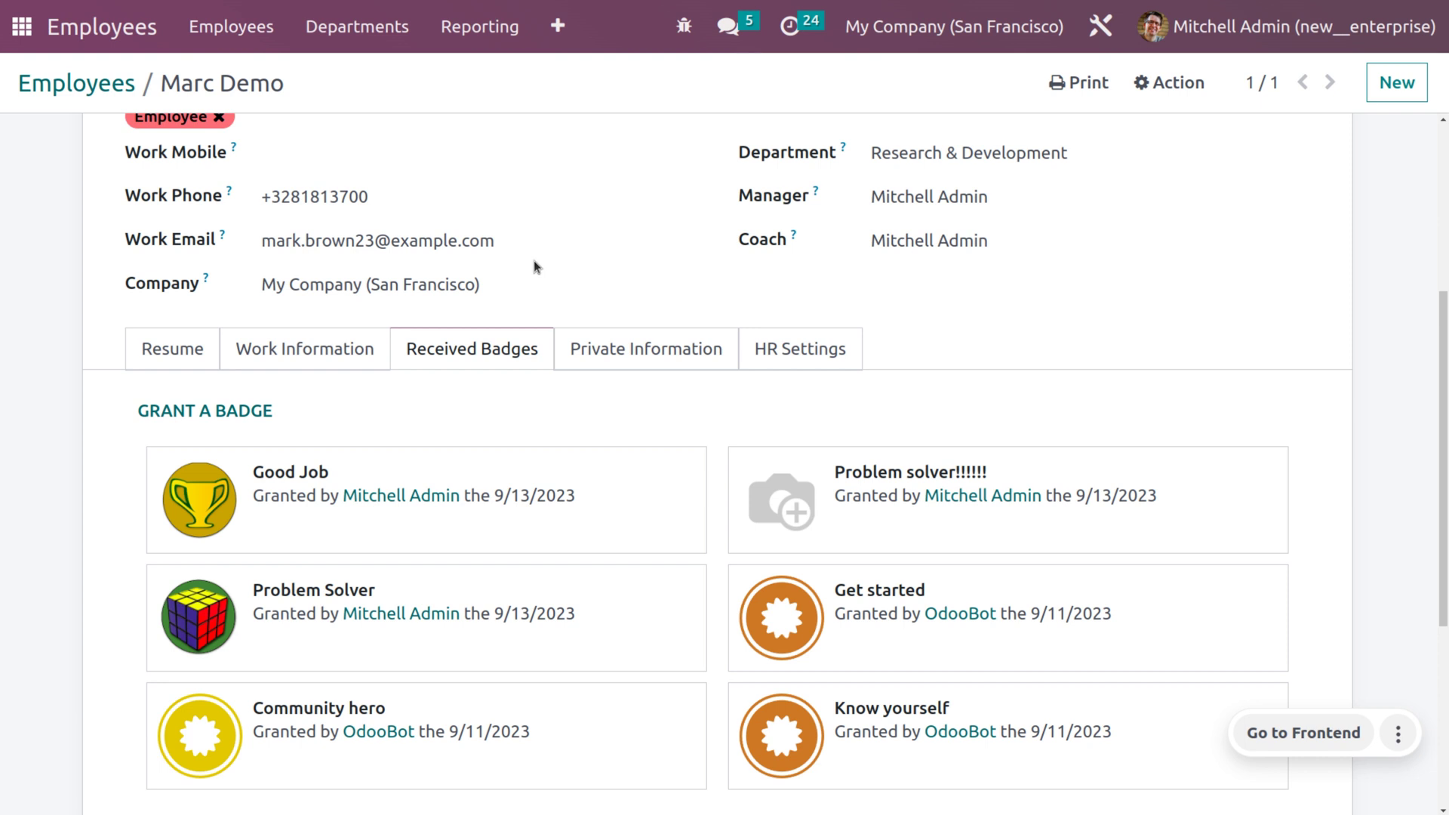
# Open Configuration > Challenges and remove the Running Challenges filter.
pyautogui.click(560, 28)
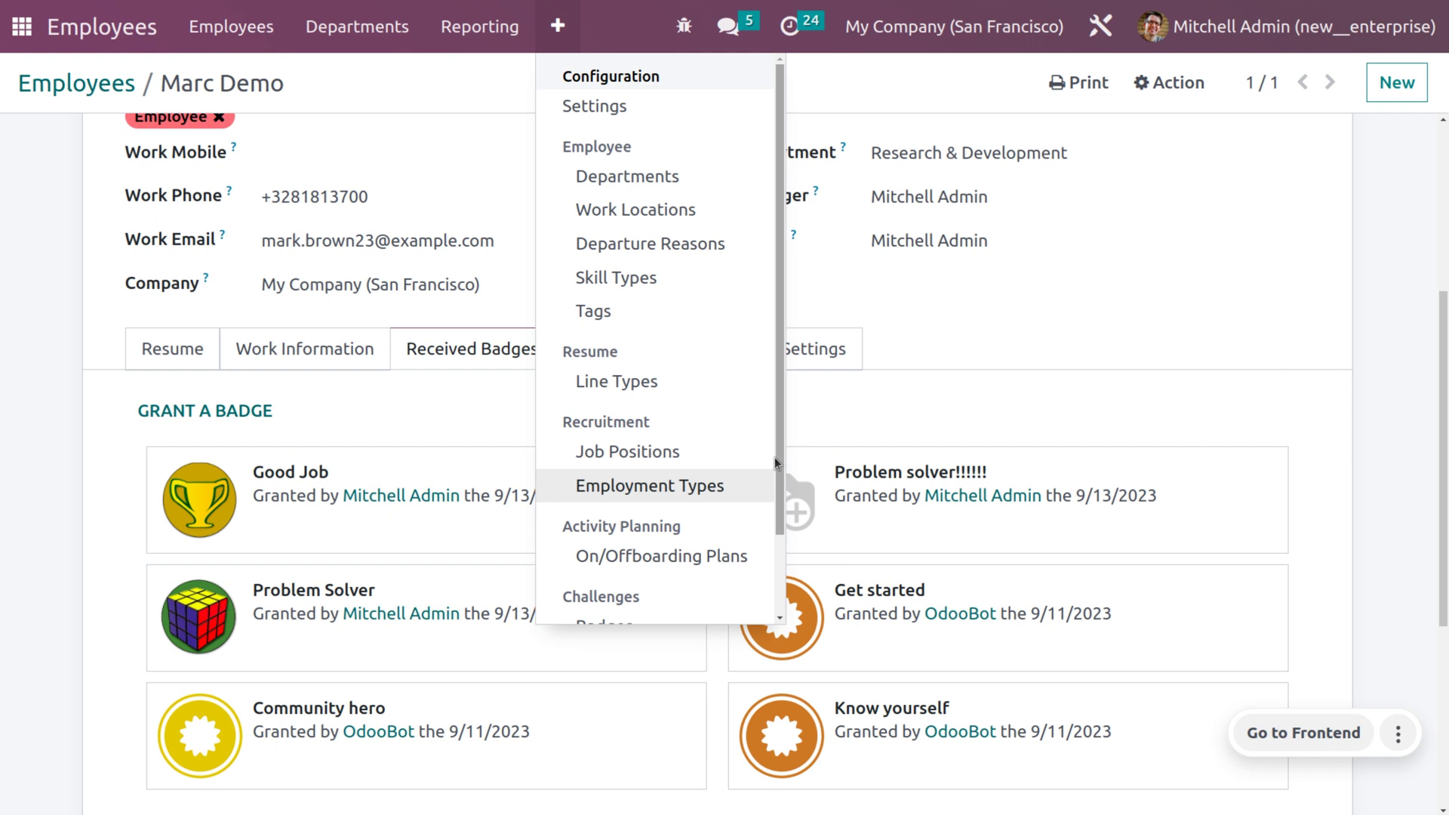
pyautogui.scroll(-2, 779, 470)
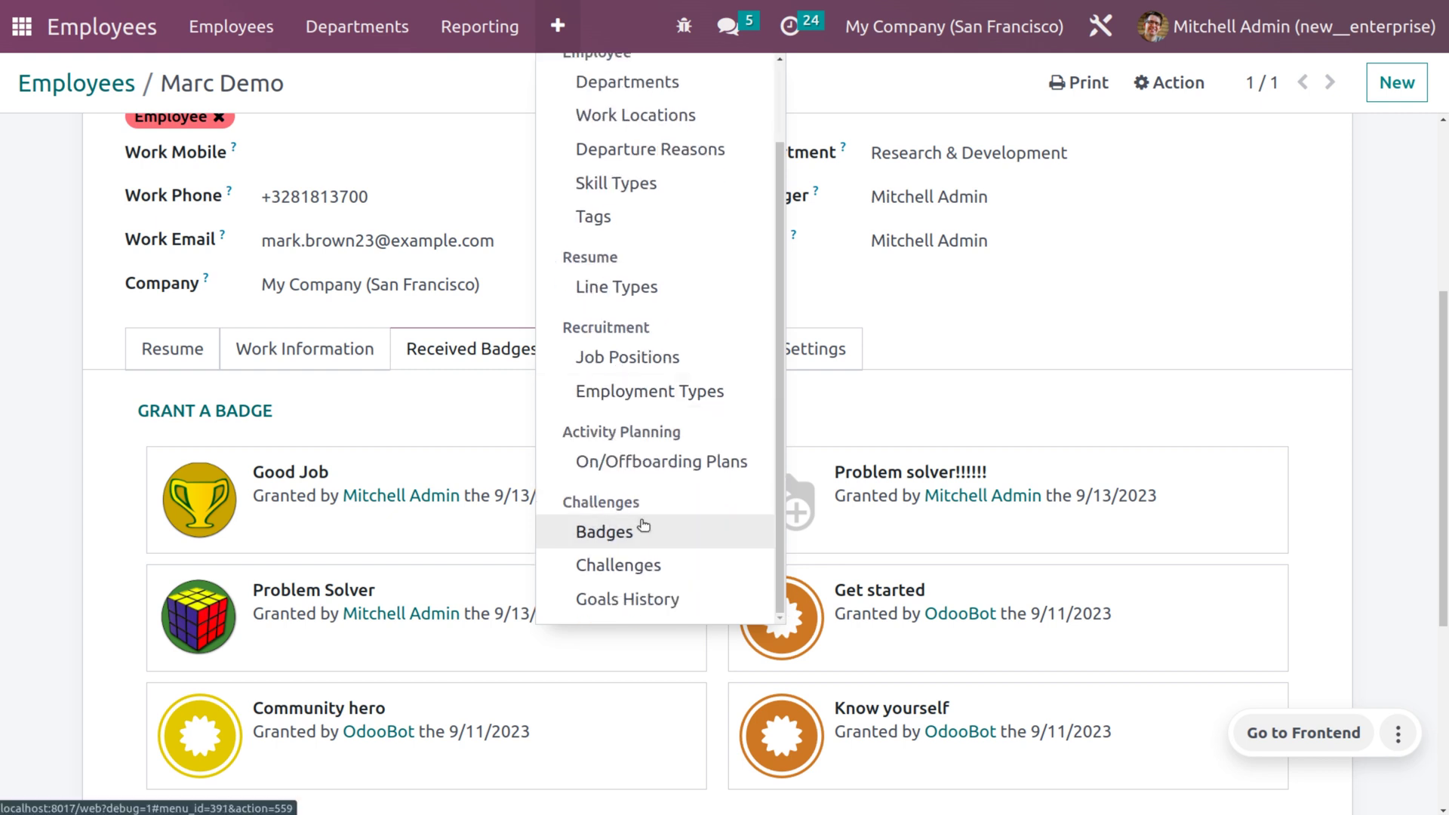
pyautogui.click(640, 564)
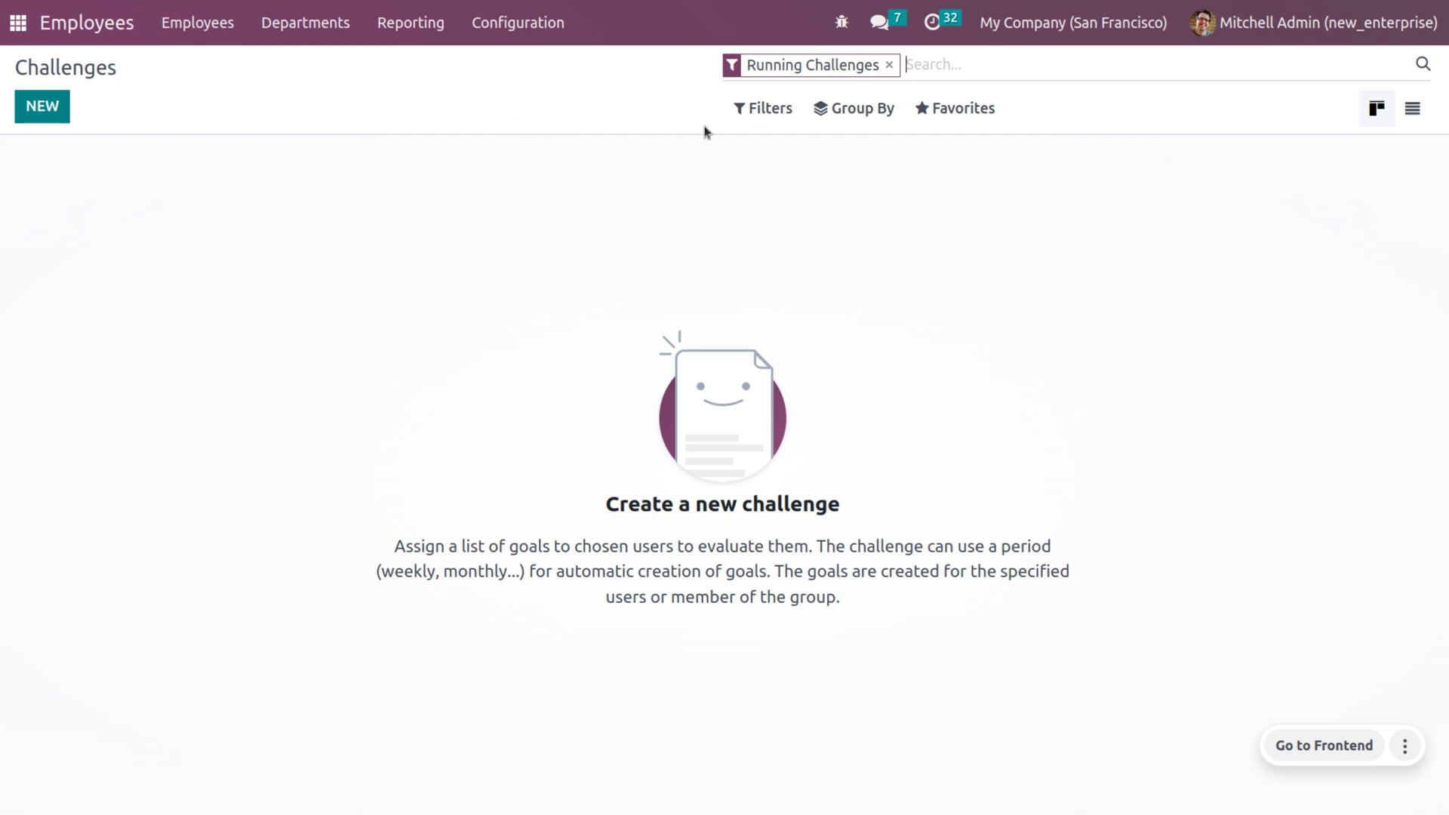
pyautogui.click(891, 66)
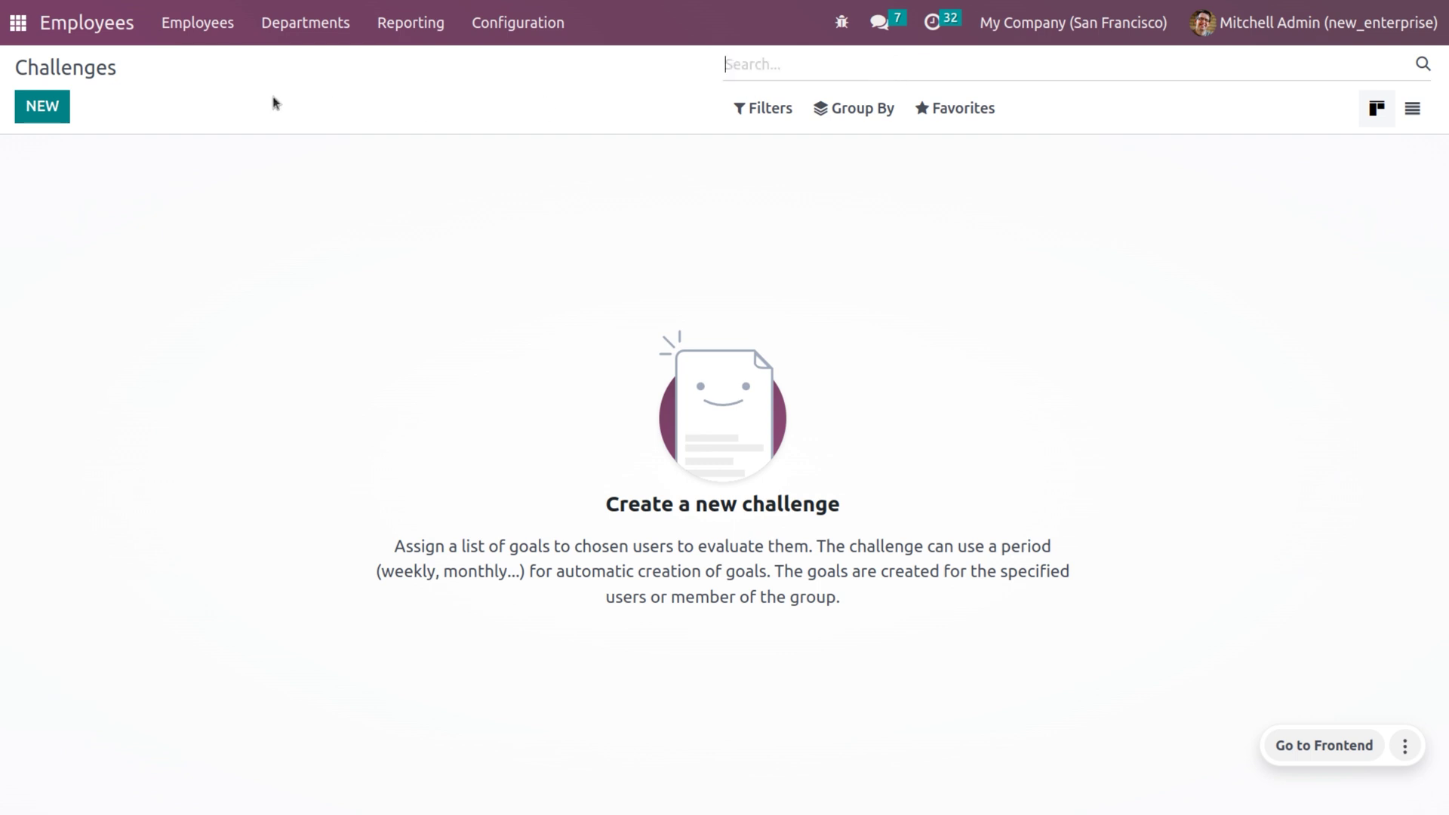
# Create a new challenge named 'Montly sales objective'.
pyautogui.click(46, 109)
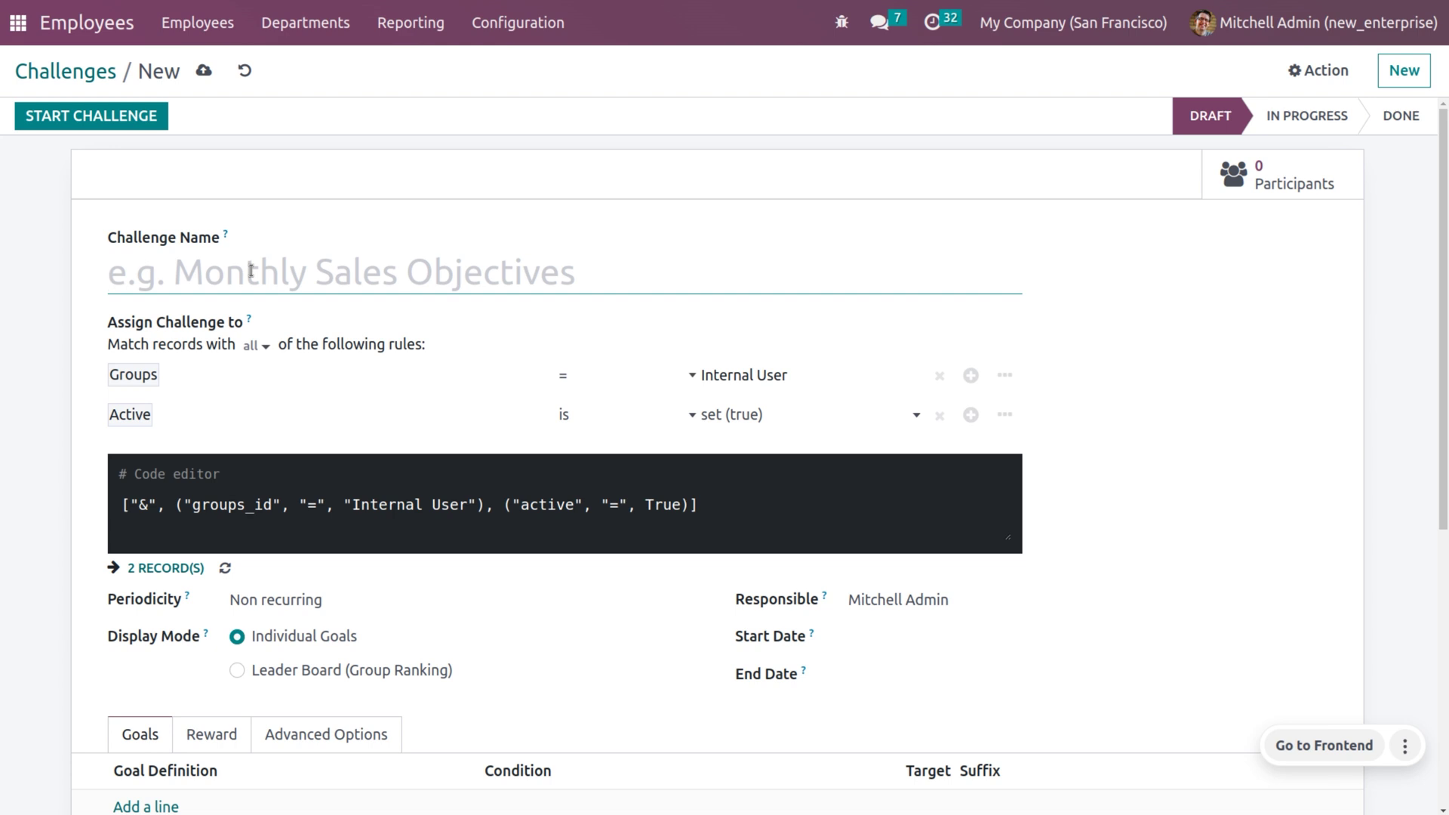
pyautogui.write('Montly sales objective')
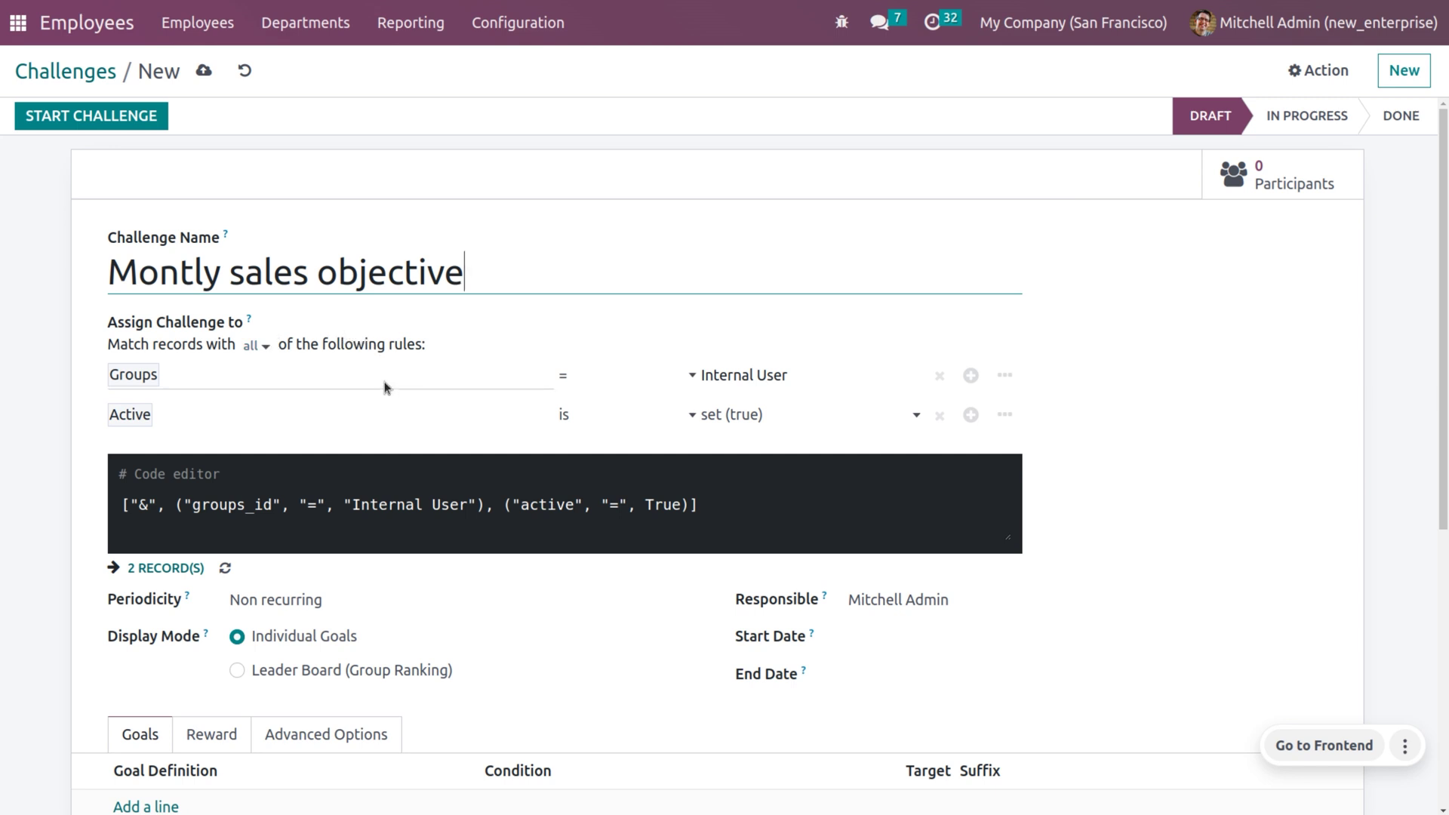
pyautogui.click(719, 374)
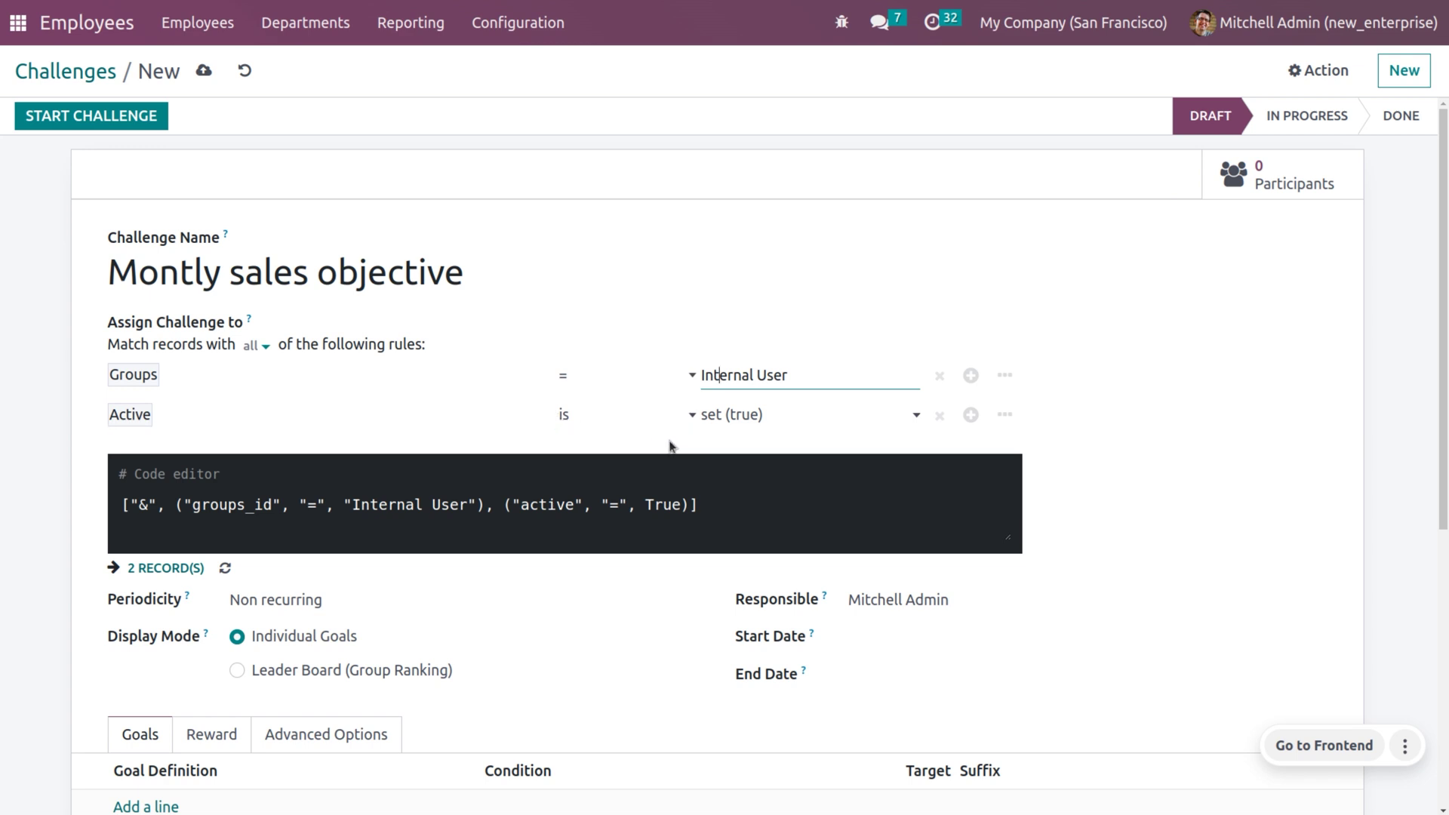
pyautogui.scroll(-3, 671, 446)
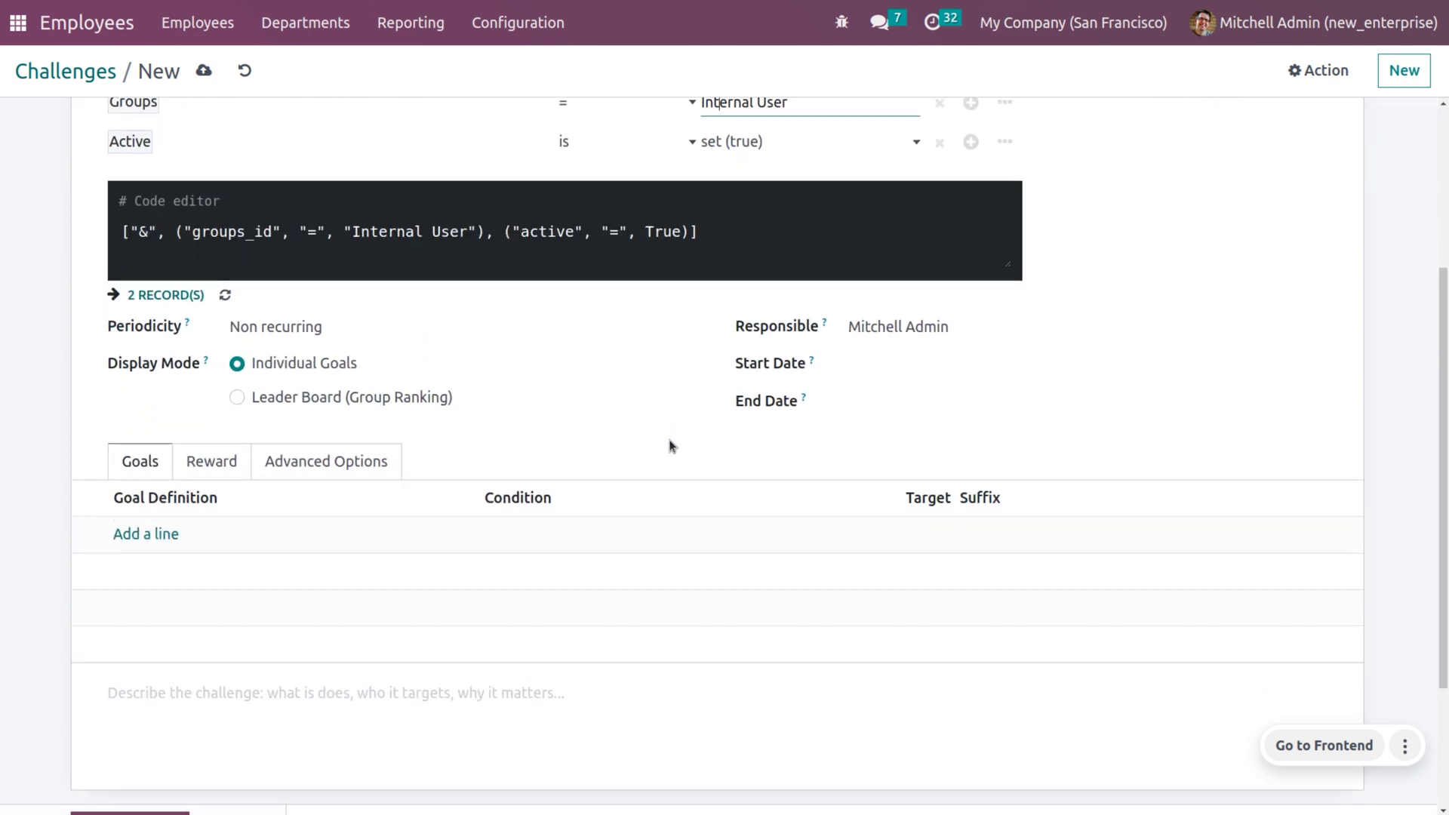
pyautogui.click(153, 298)
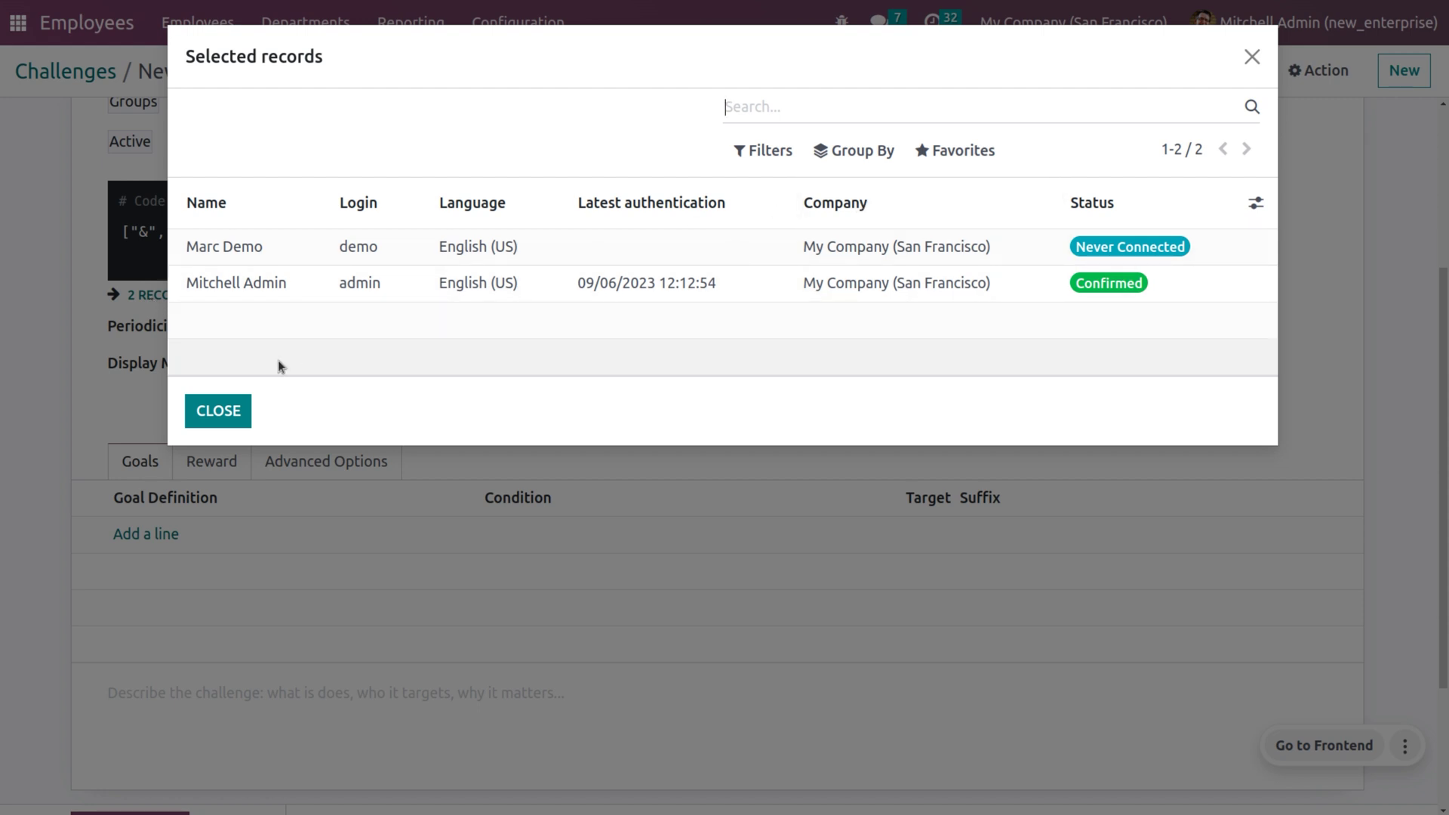
pyautogui.click(219, 410)
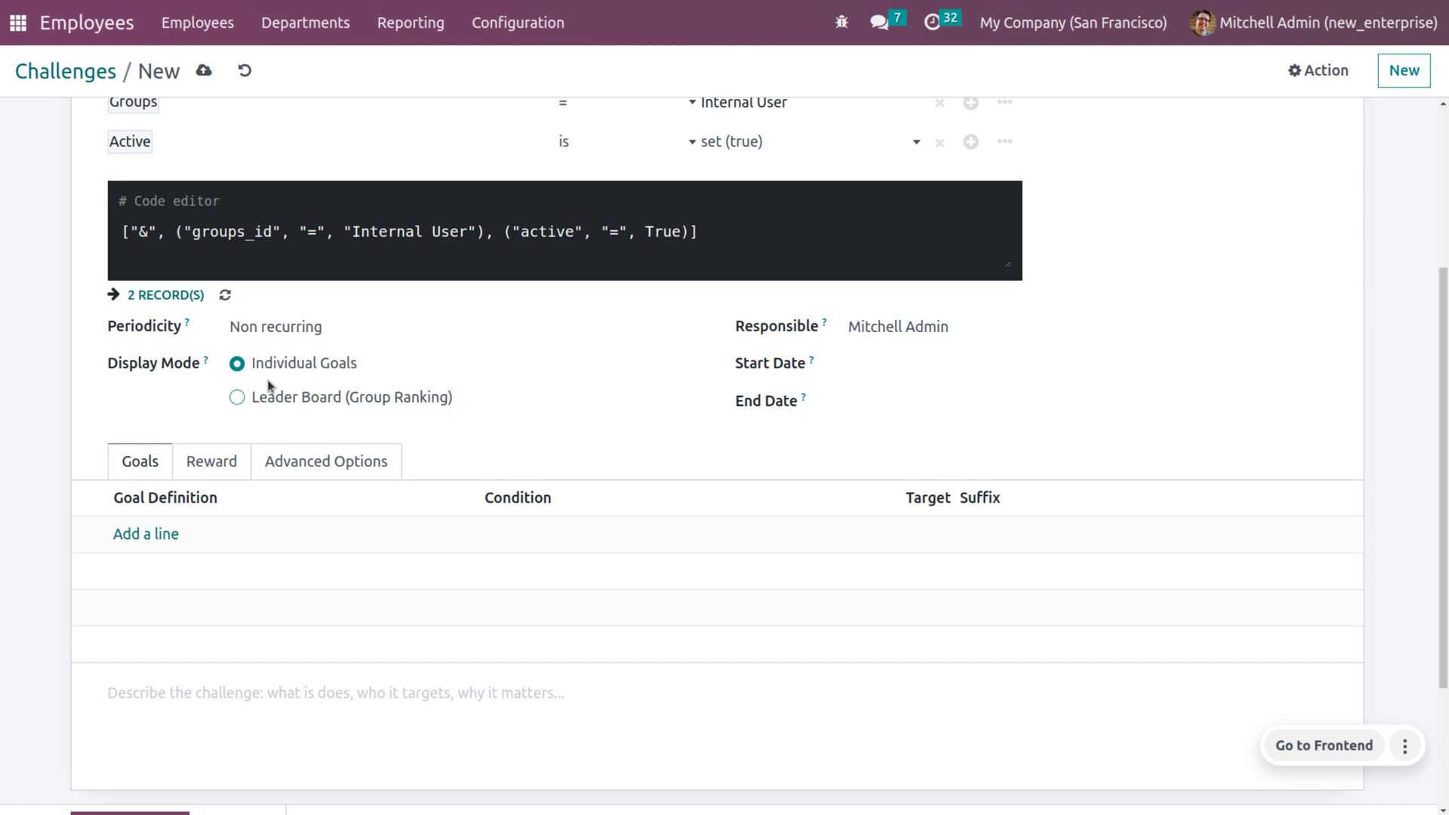
pyautogui.click(306, 329)
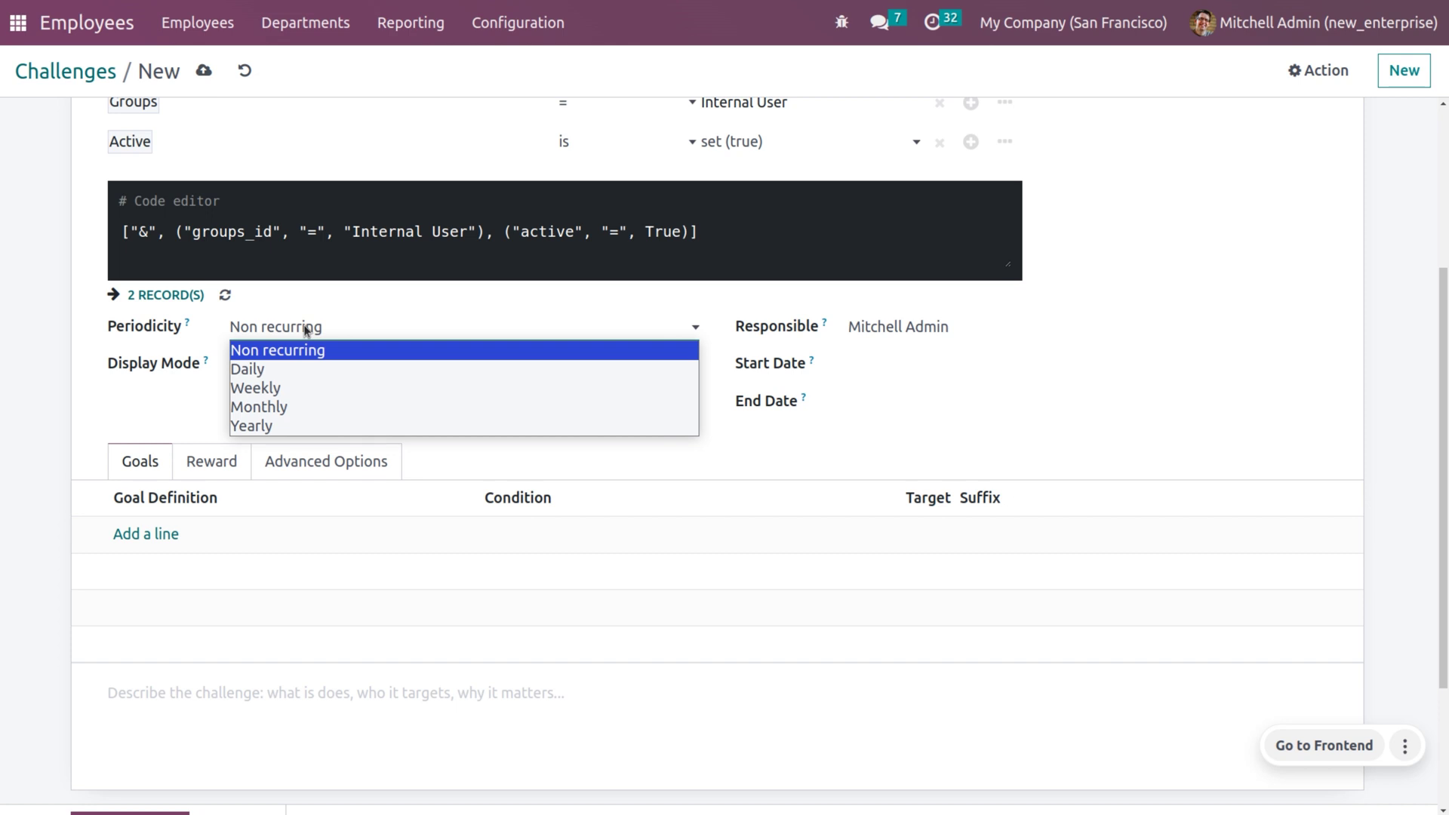
pyautogui.click(427, 317)
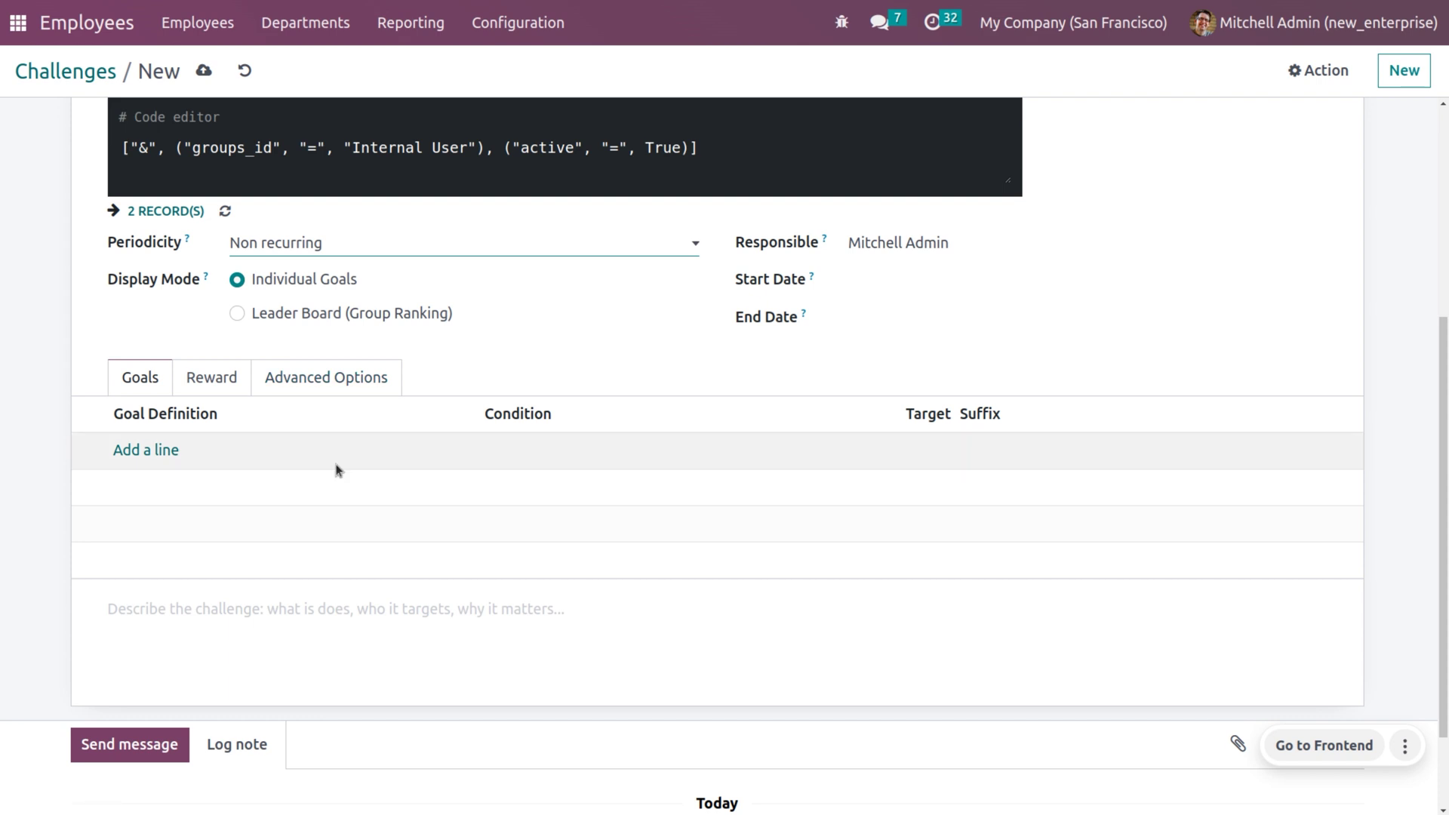
pyautogui.scroll(-1, 336, 469)
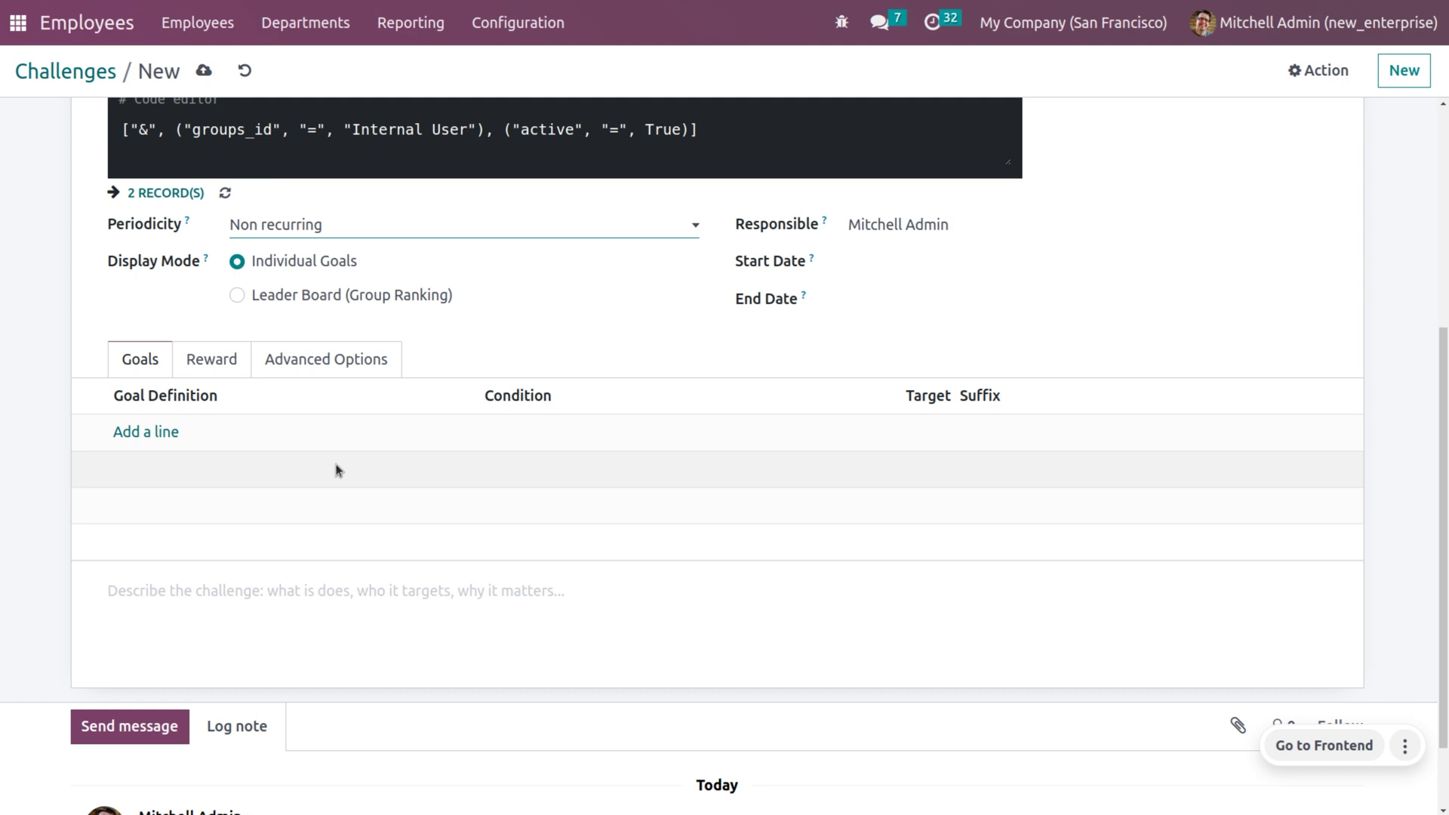
pyautogui.click(206, 361)
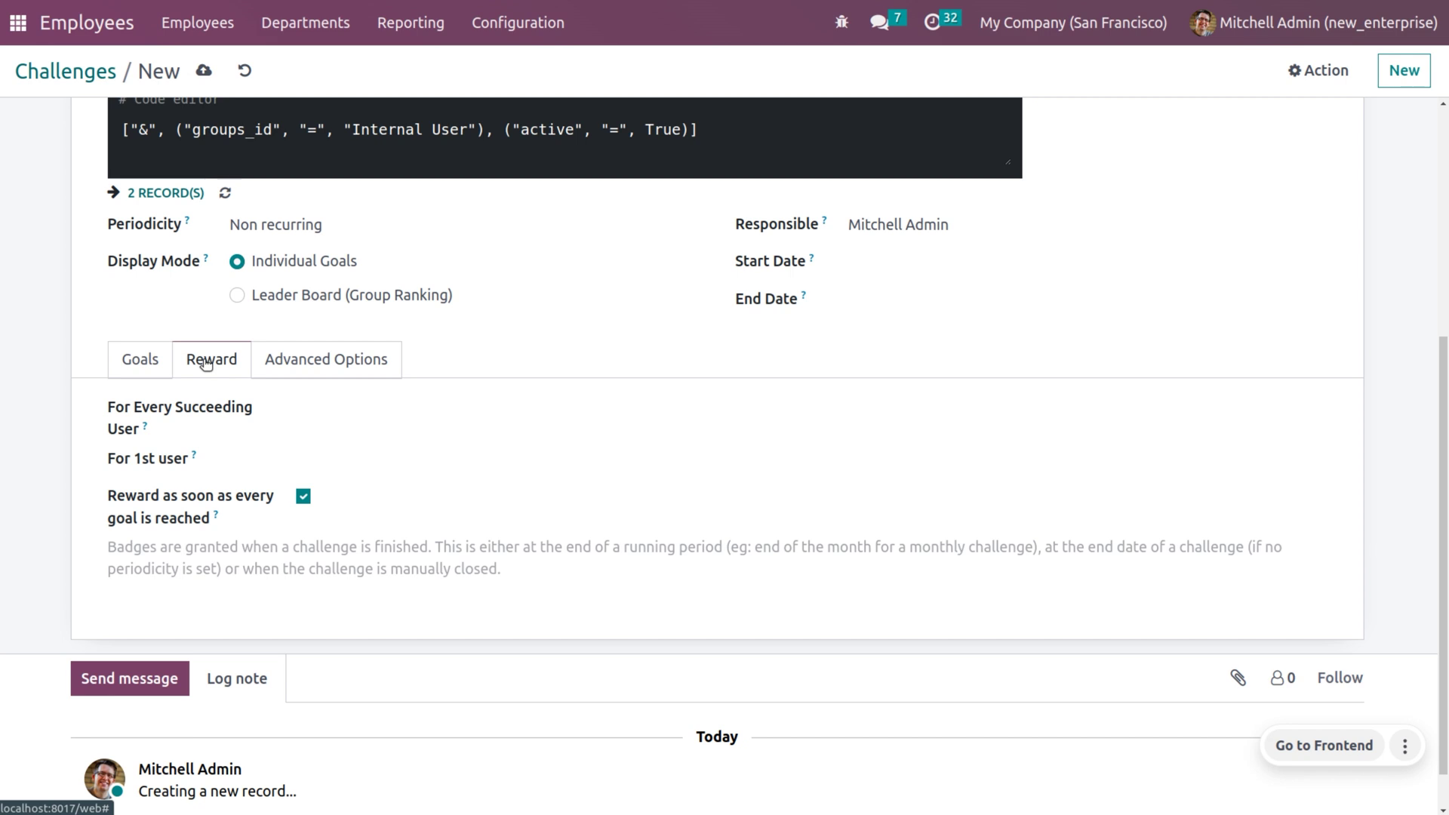
pyautogui.click(318, 379)
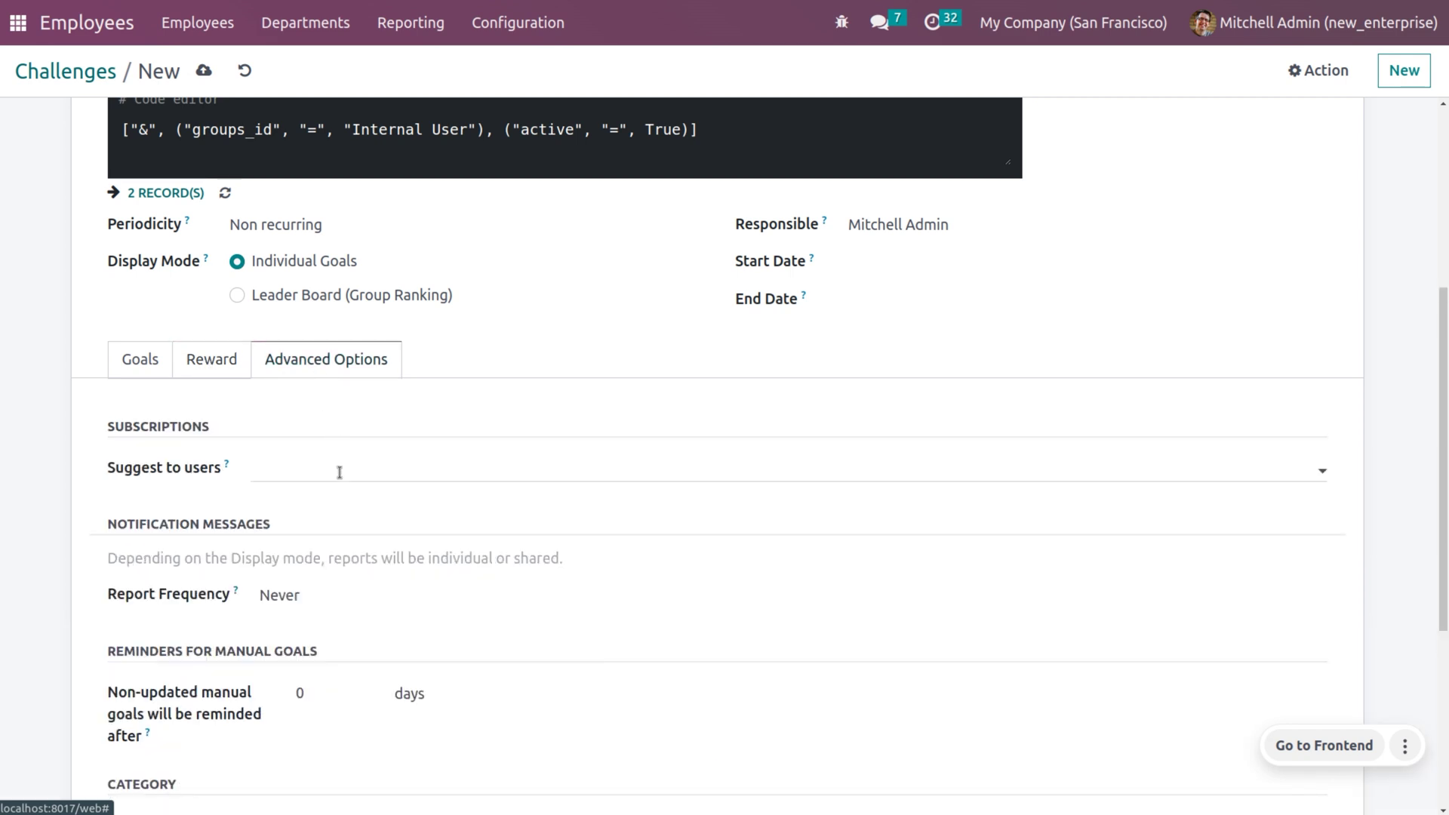
pyautogui.scroll(-3, 339, 473)
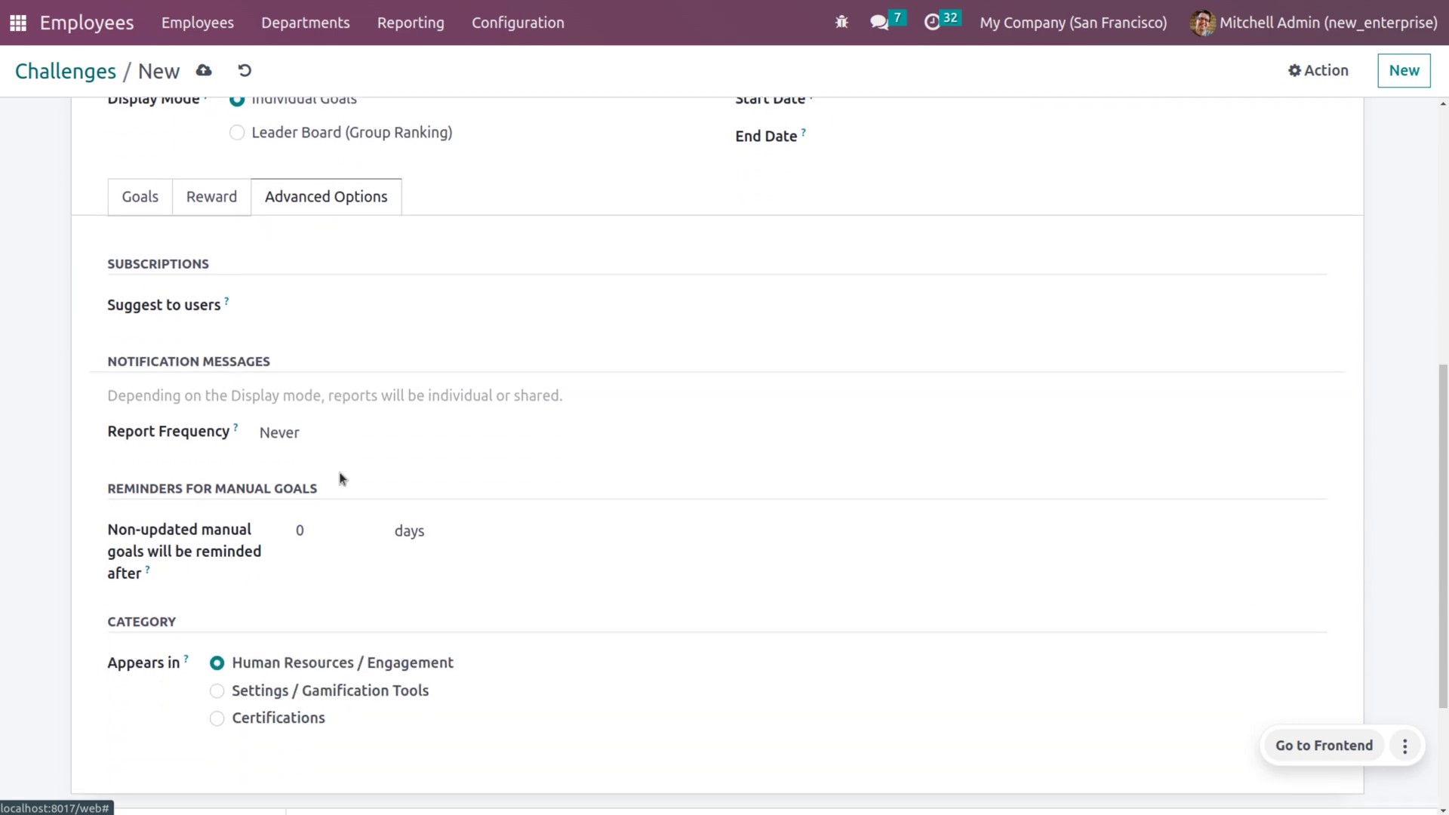
pyautogui.scroll(-2, 339, 478)
pyautogui.scroll(5, 339, 478)
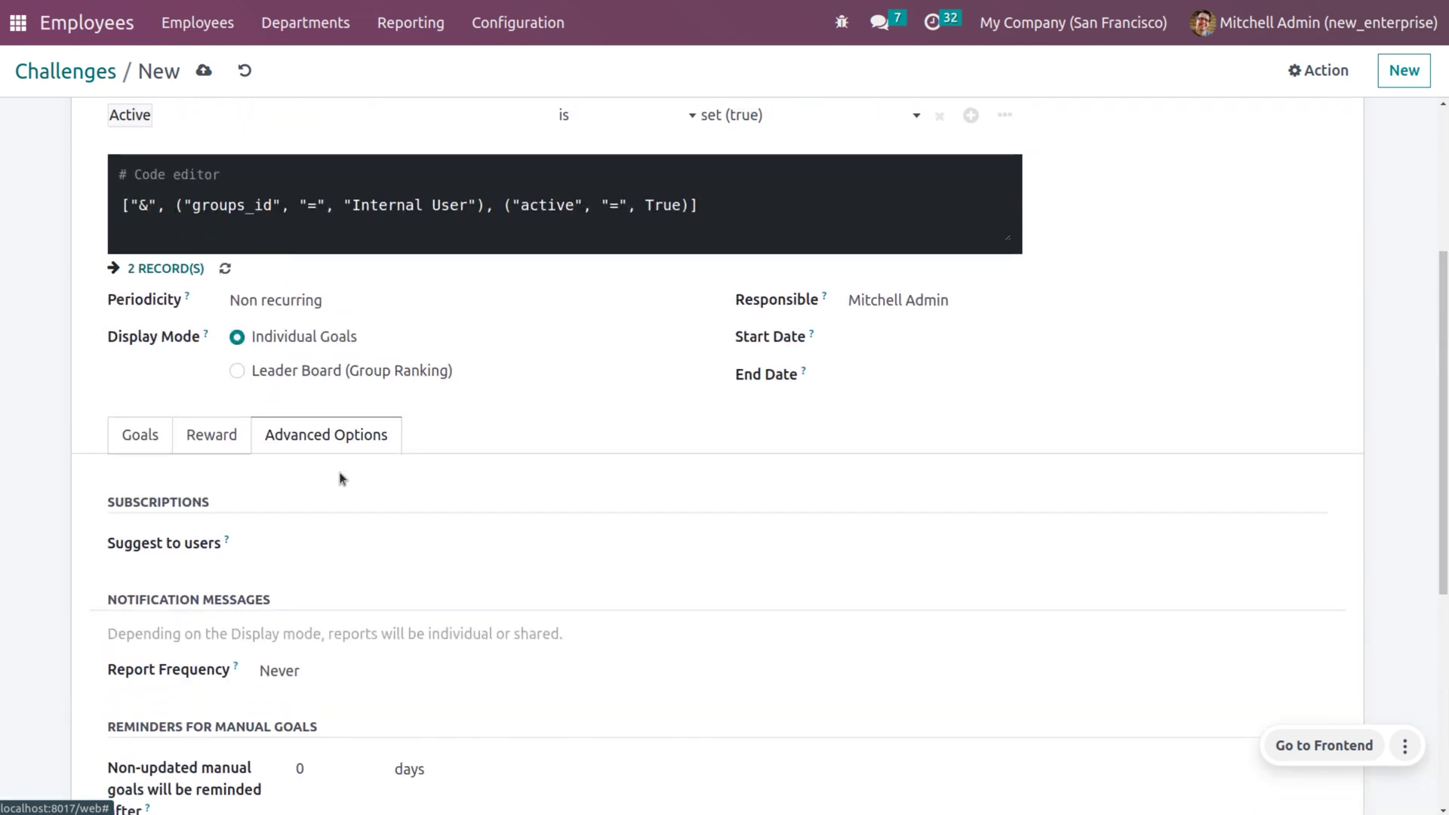
pyautogui.click(142, 436)
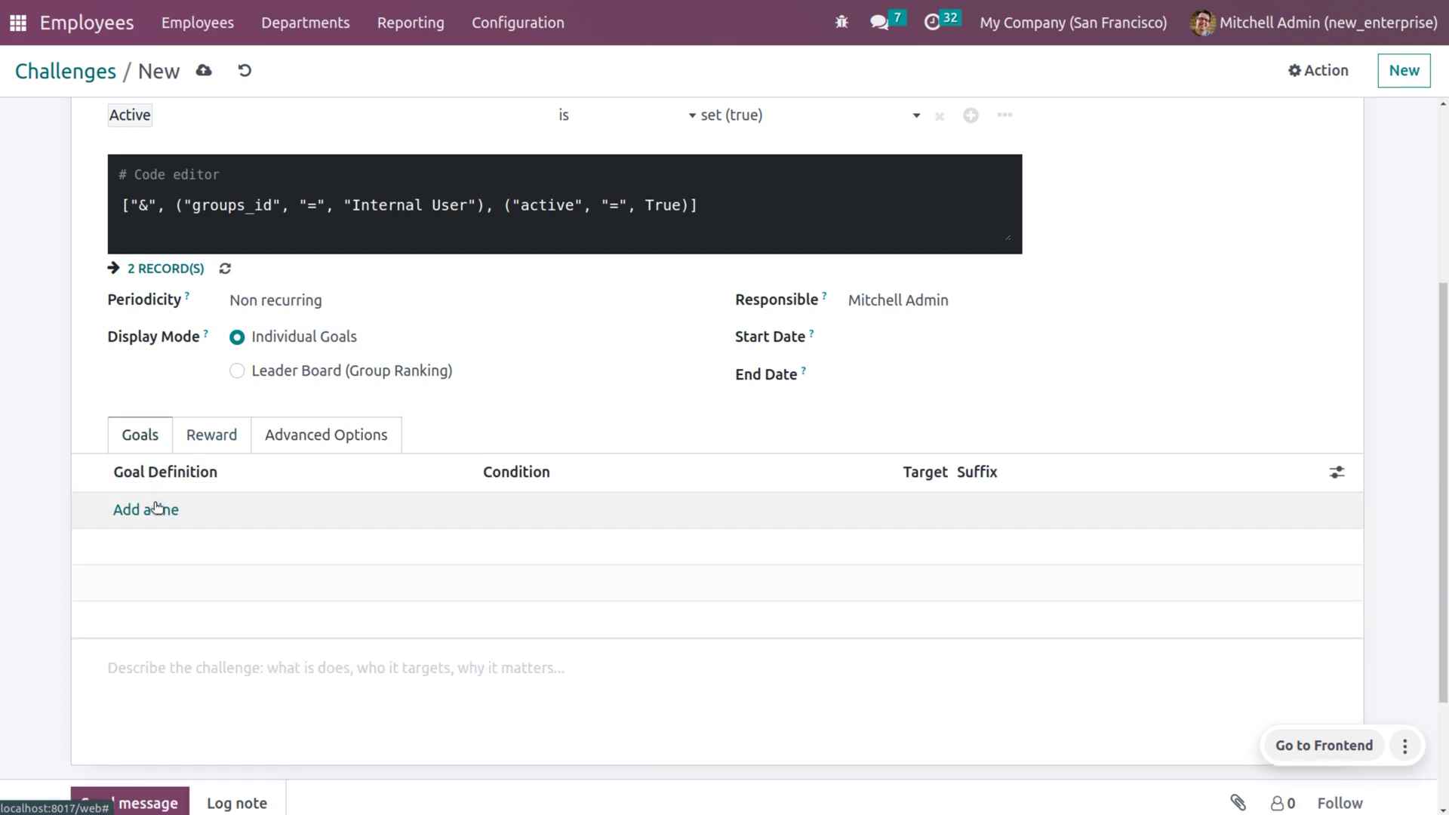
# Add a 'Set your Timezone' goal line to the challenge's Goals.
pyautogui.scroll(4, 165, 302)
pyautogui.scroll(-5, 165, 302)
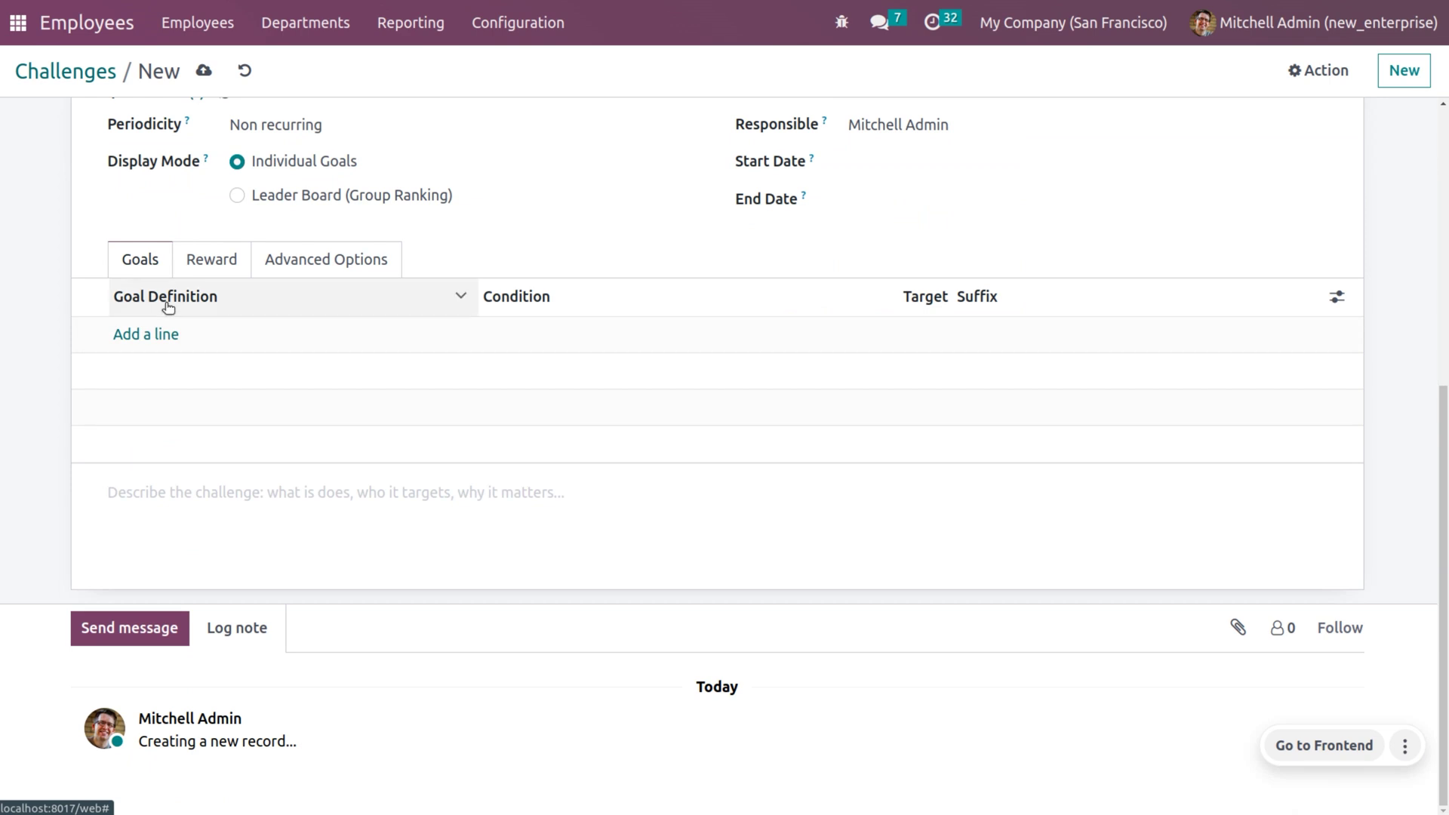
pyautogui.click(143, 335)
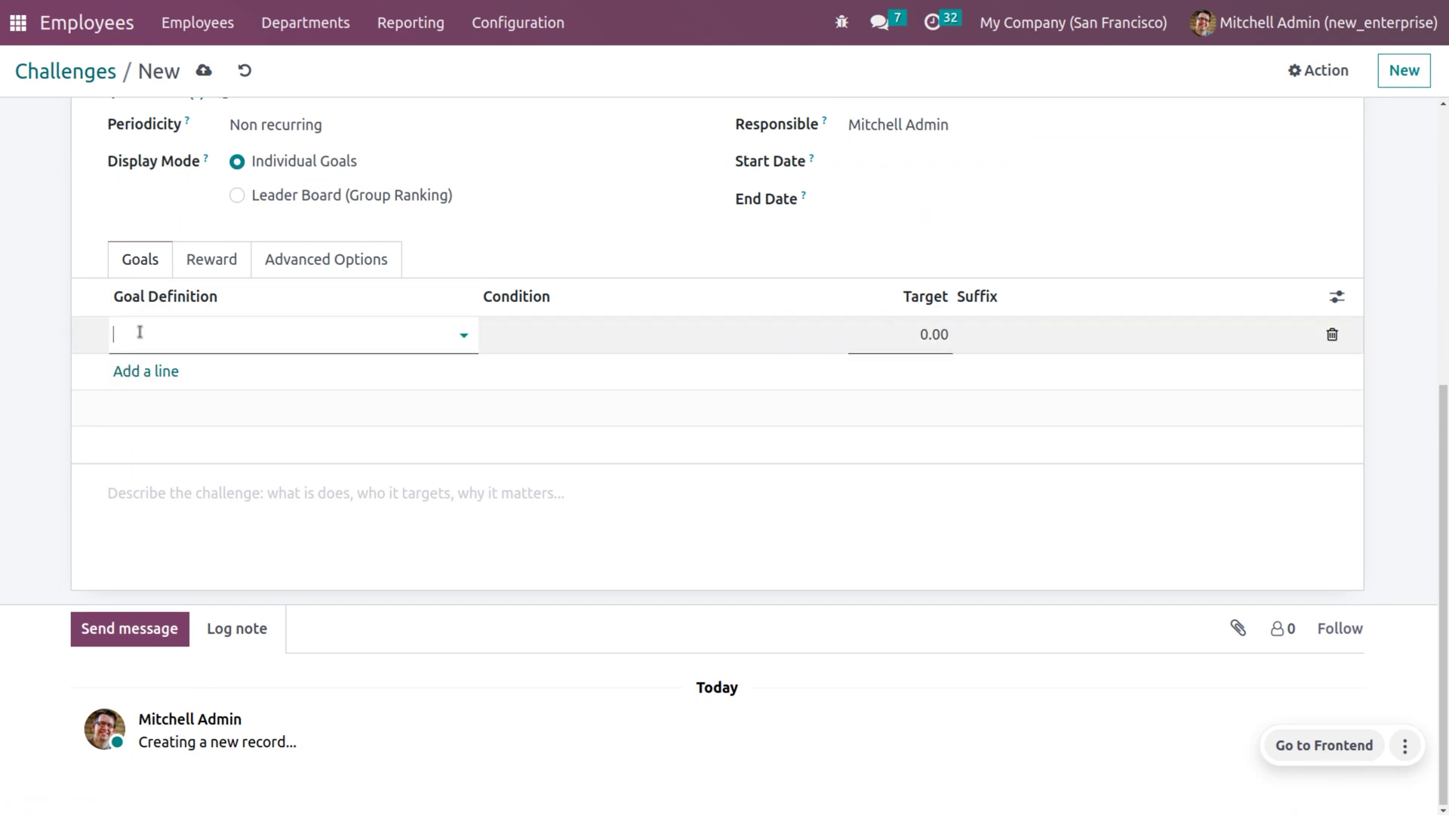
pyautogui.click(144, 334)
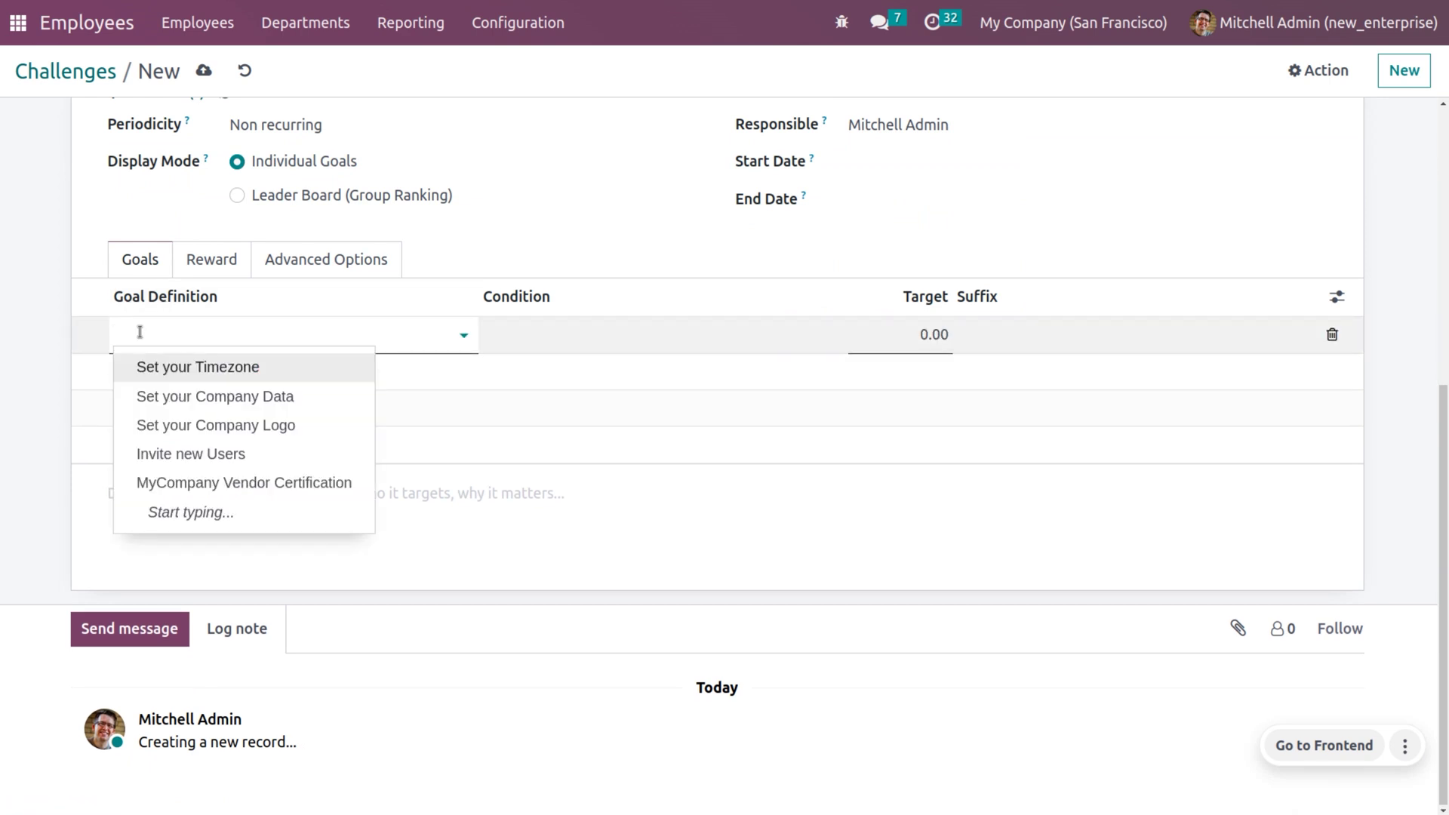
pyautogui.click(194, 370)
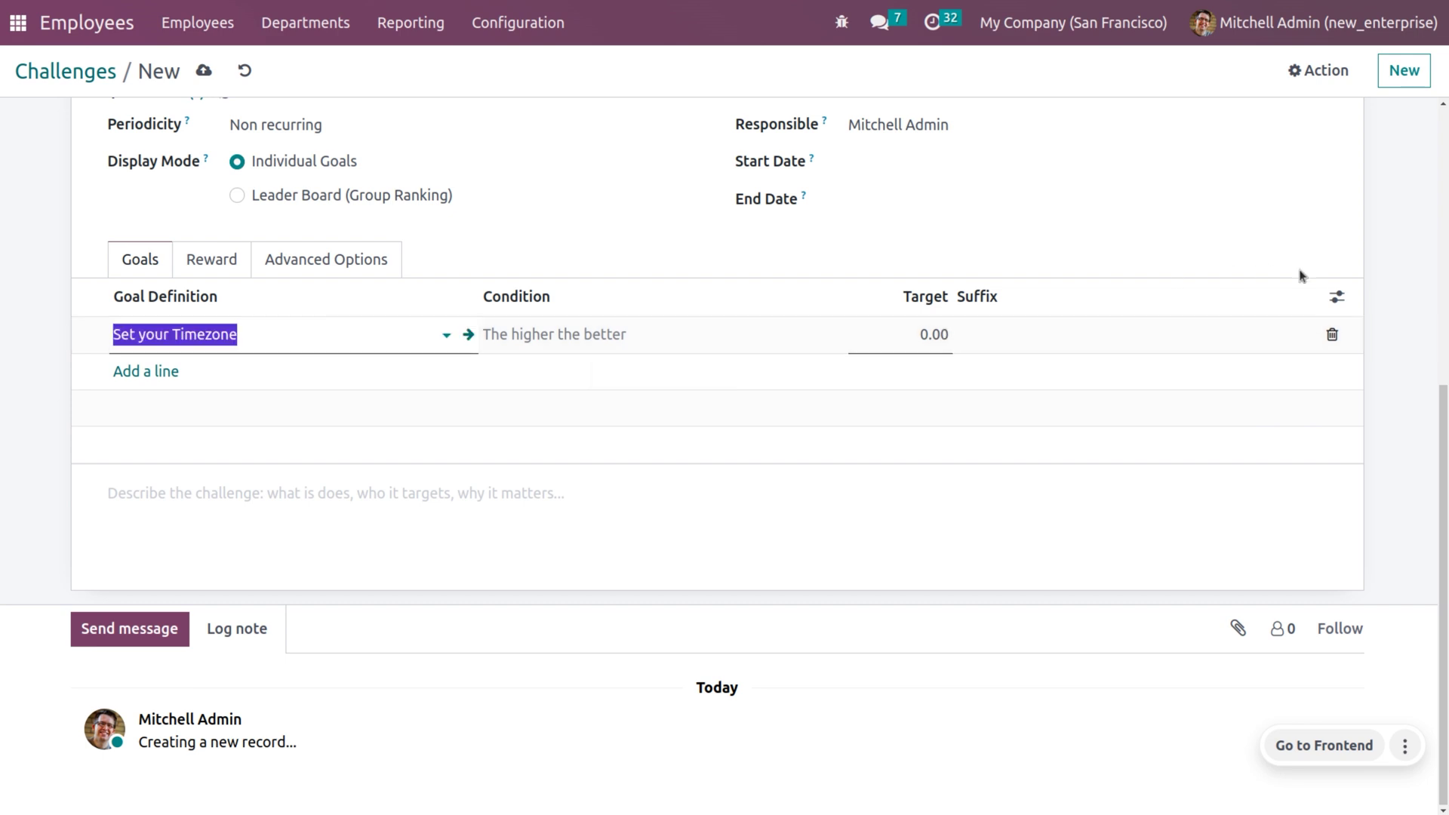
pyautogui.click(1337, 296)
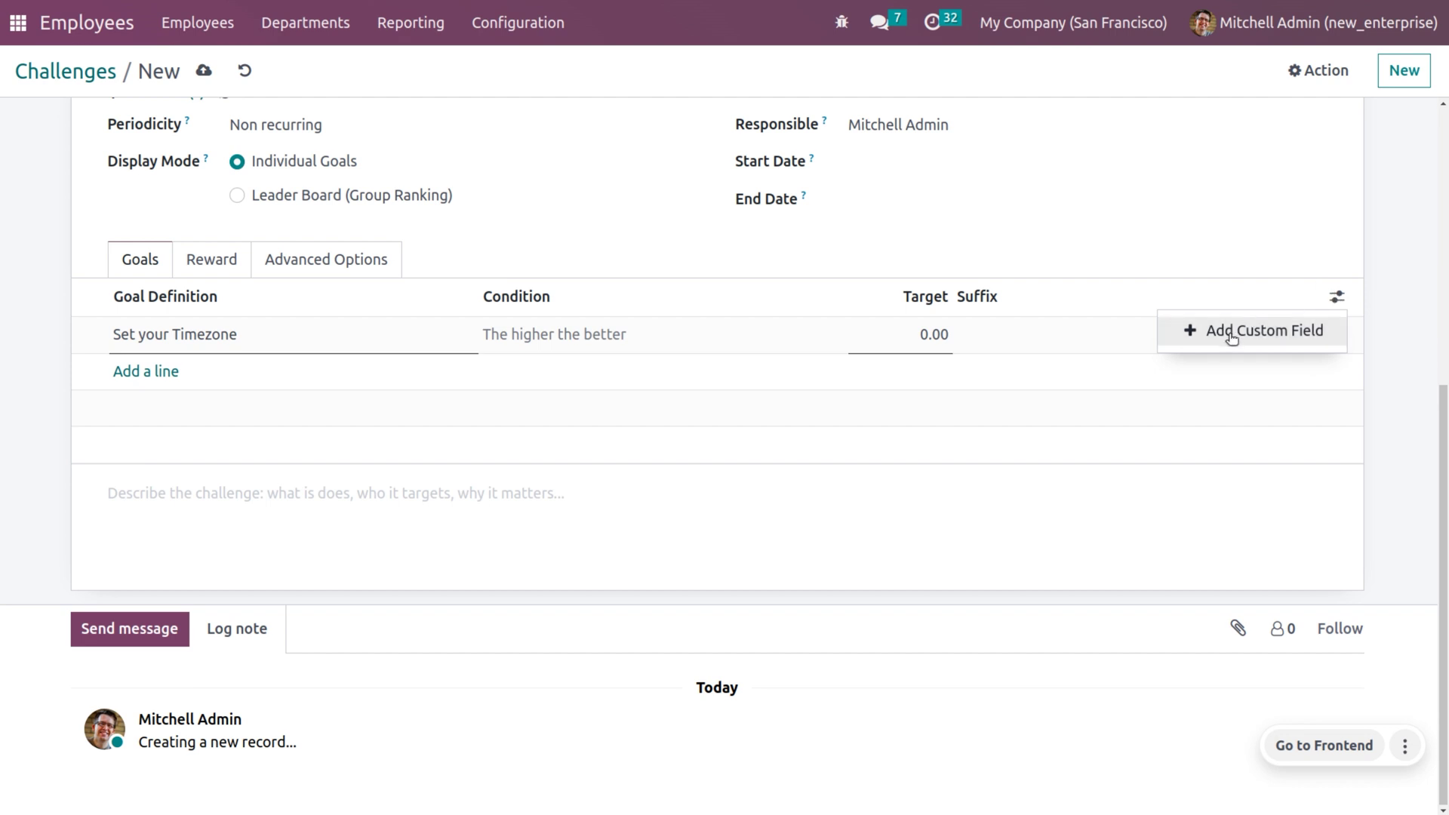
# Reward every succeeding user with Problem Solver!!!!!! and first place with Good Job.
pyautogui.click(221, 272)
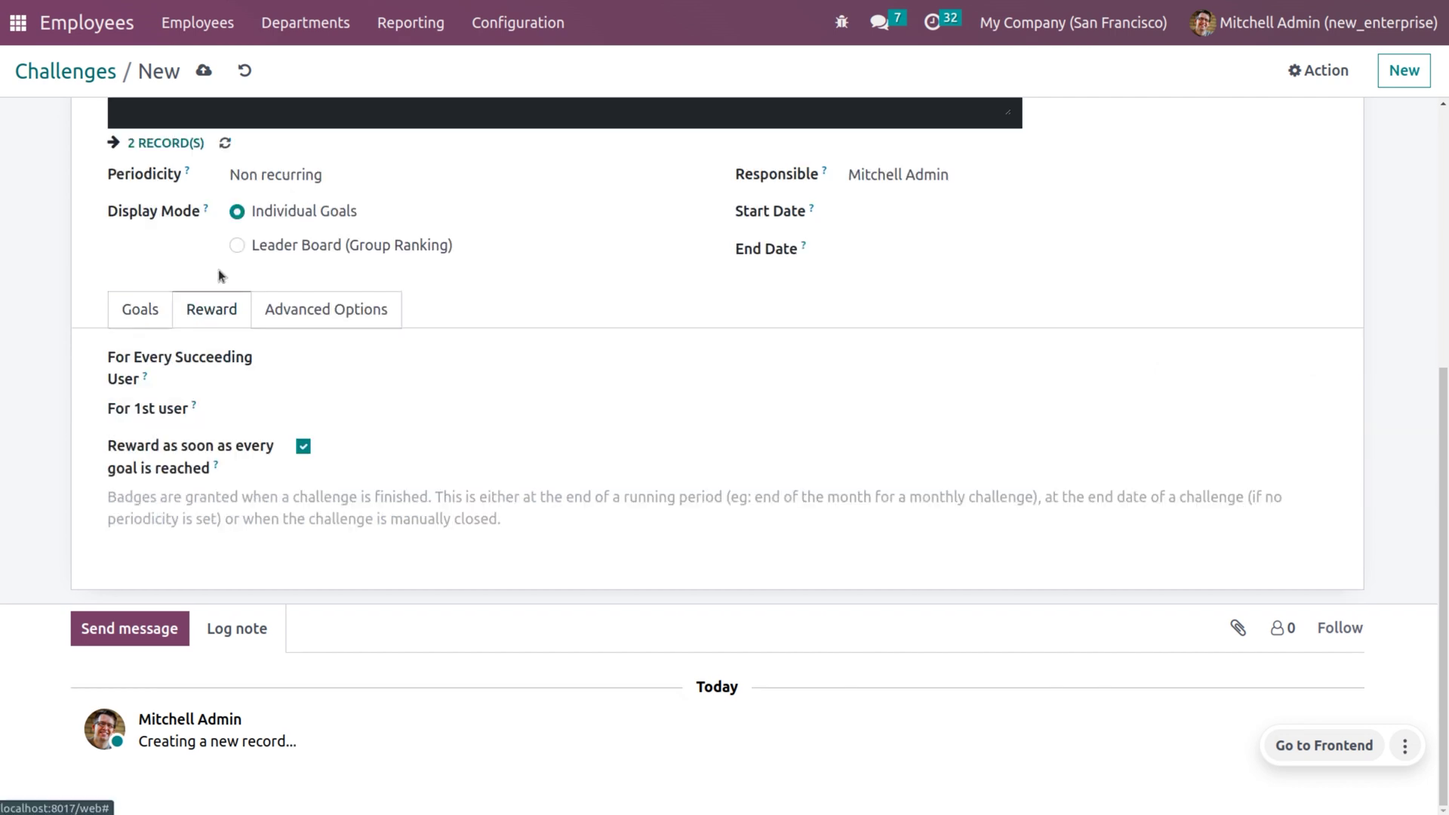
pyautogui.click(349, 360)
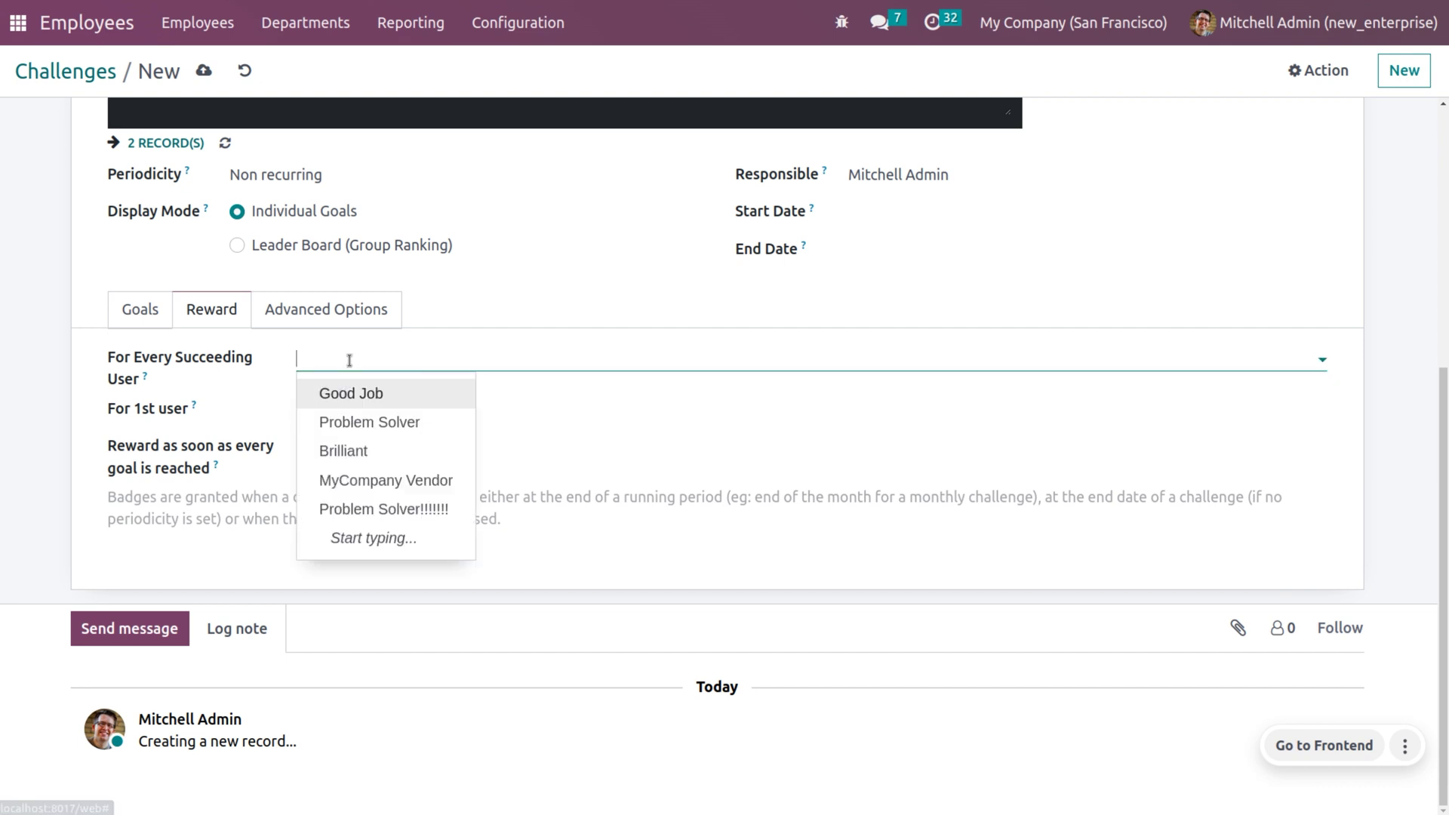
pyautogui.click(394, 509)
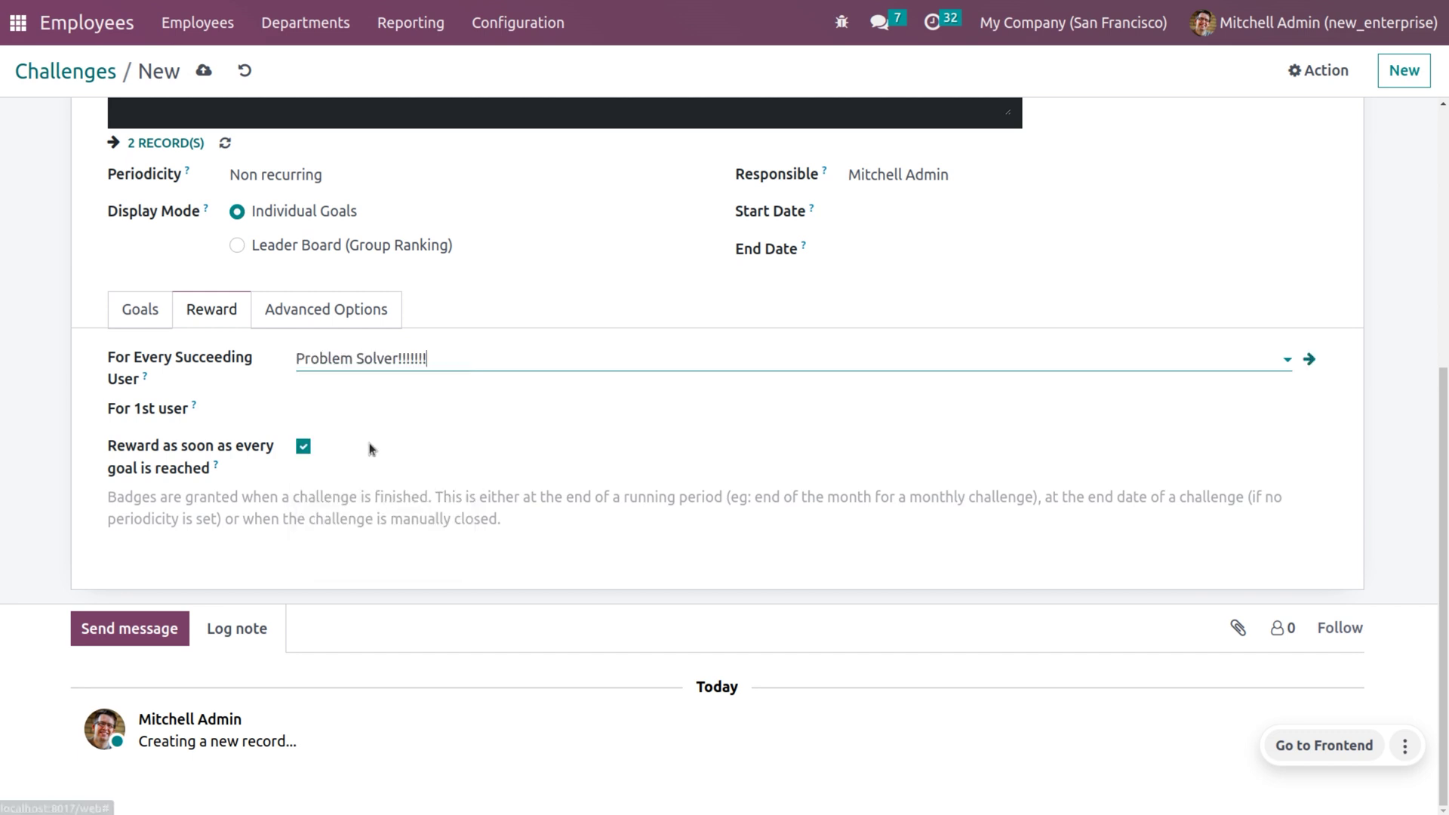
pyautogui.click(356, 406)
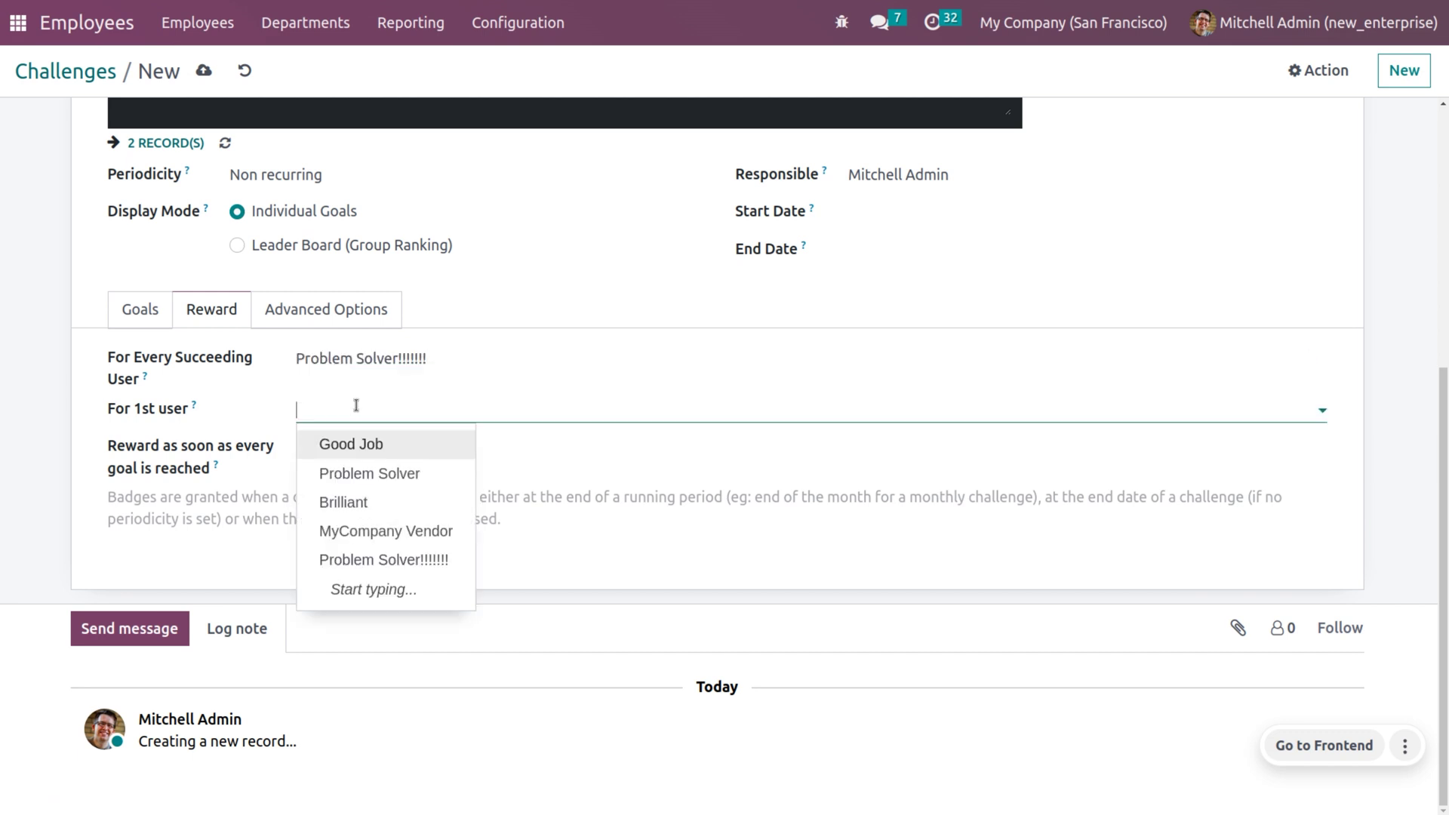
pyautogui.click(388, 455)
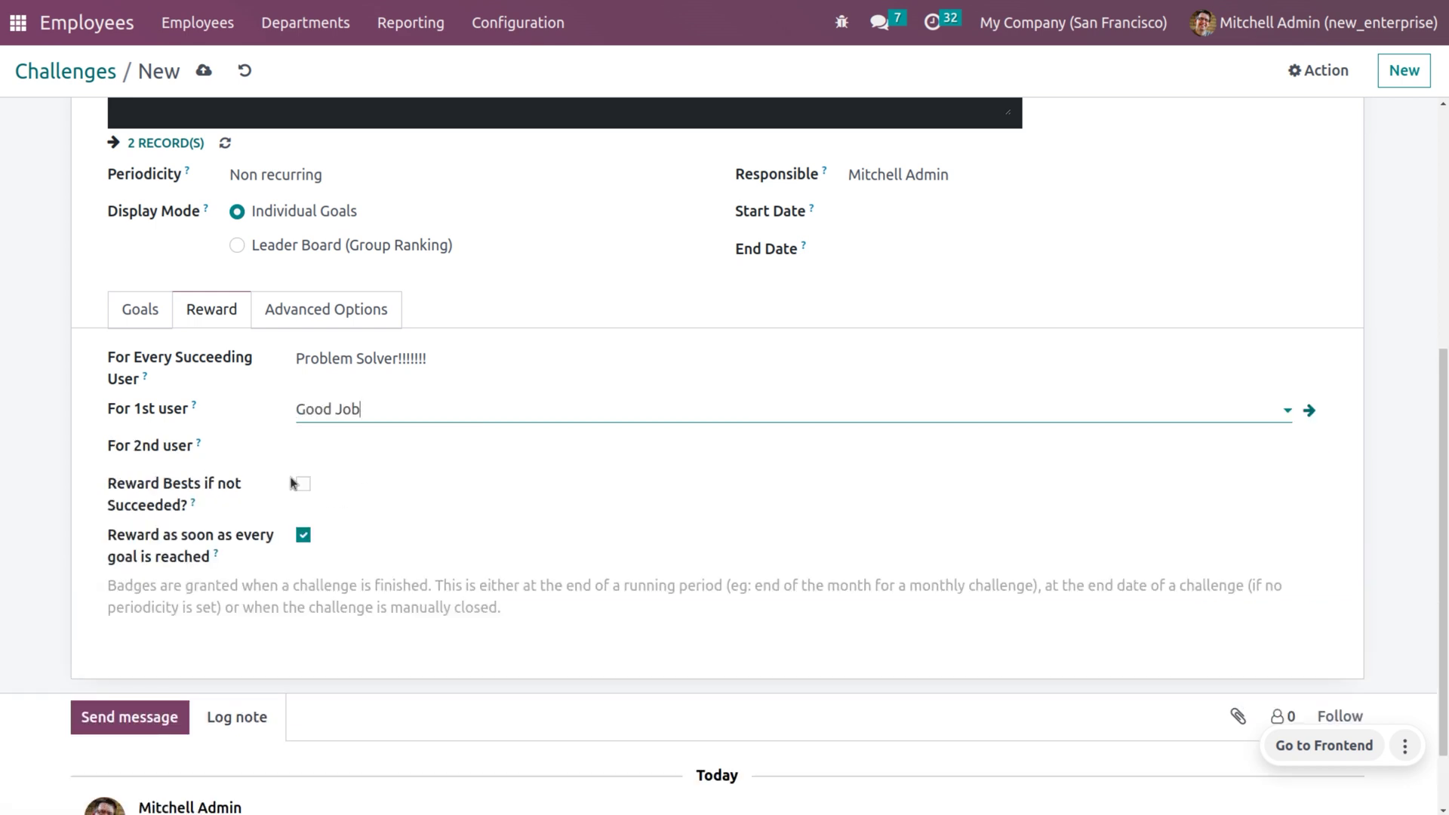
# Give second place Brilliant and third place MyCompany Vendor, and reward bests even if not succeeded.
pyautogui.click(329, 449)
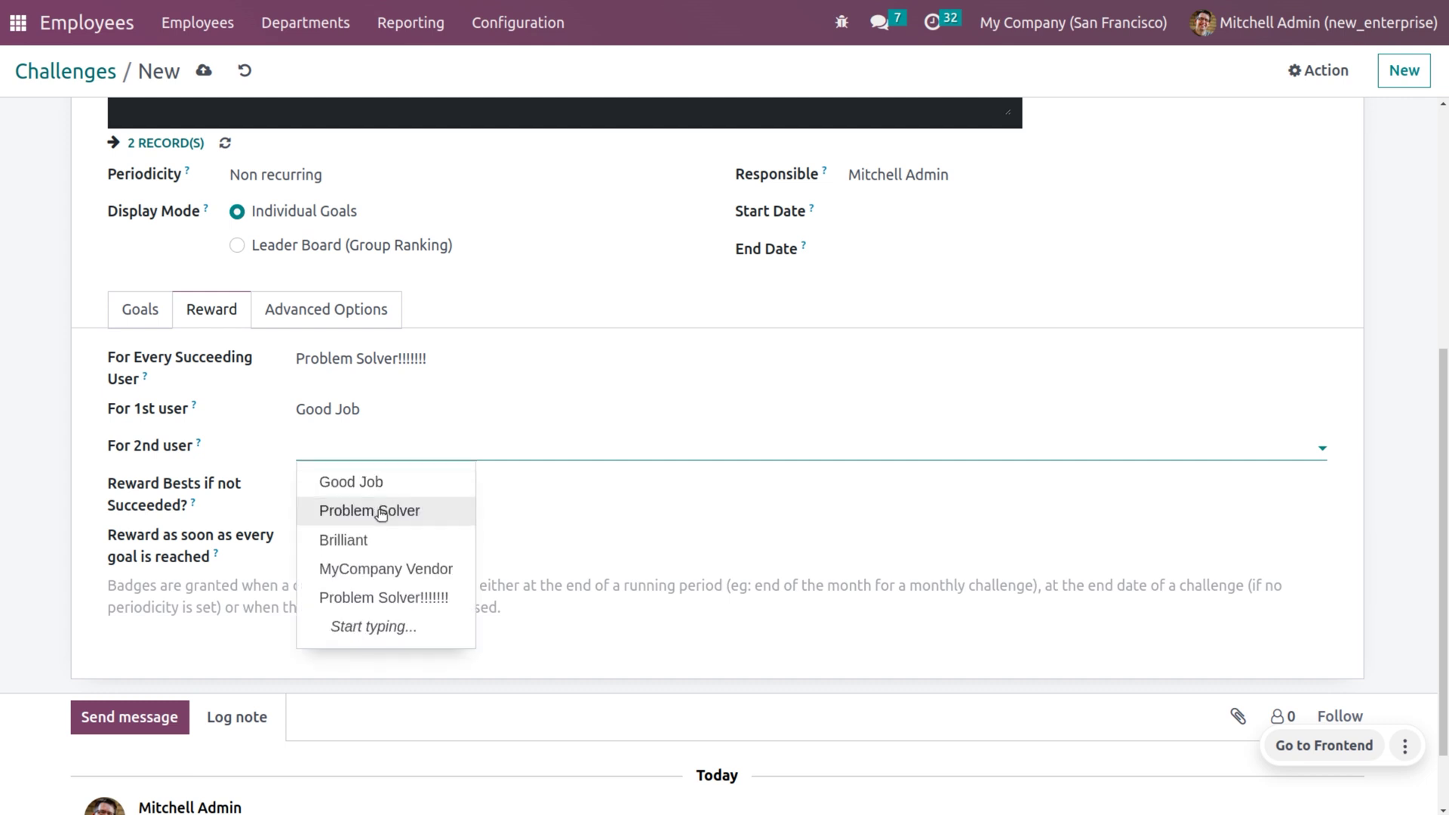
pyautogui.click(392, 538)
pyautogui.click(397, 487)
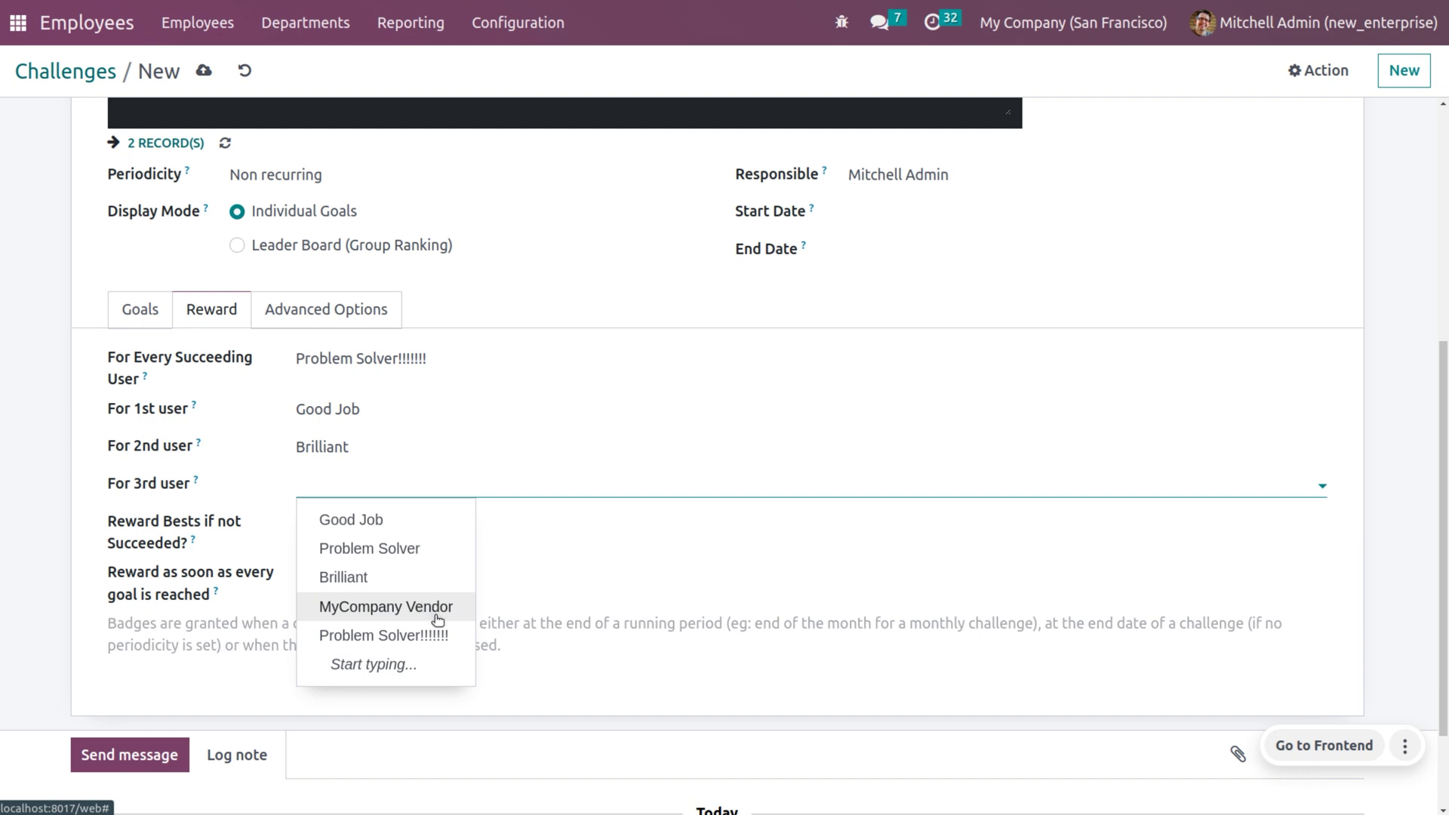
pyautogui.click(433, 607)
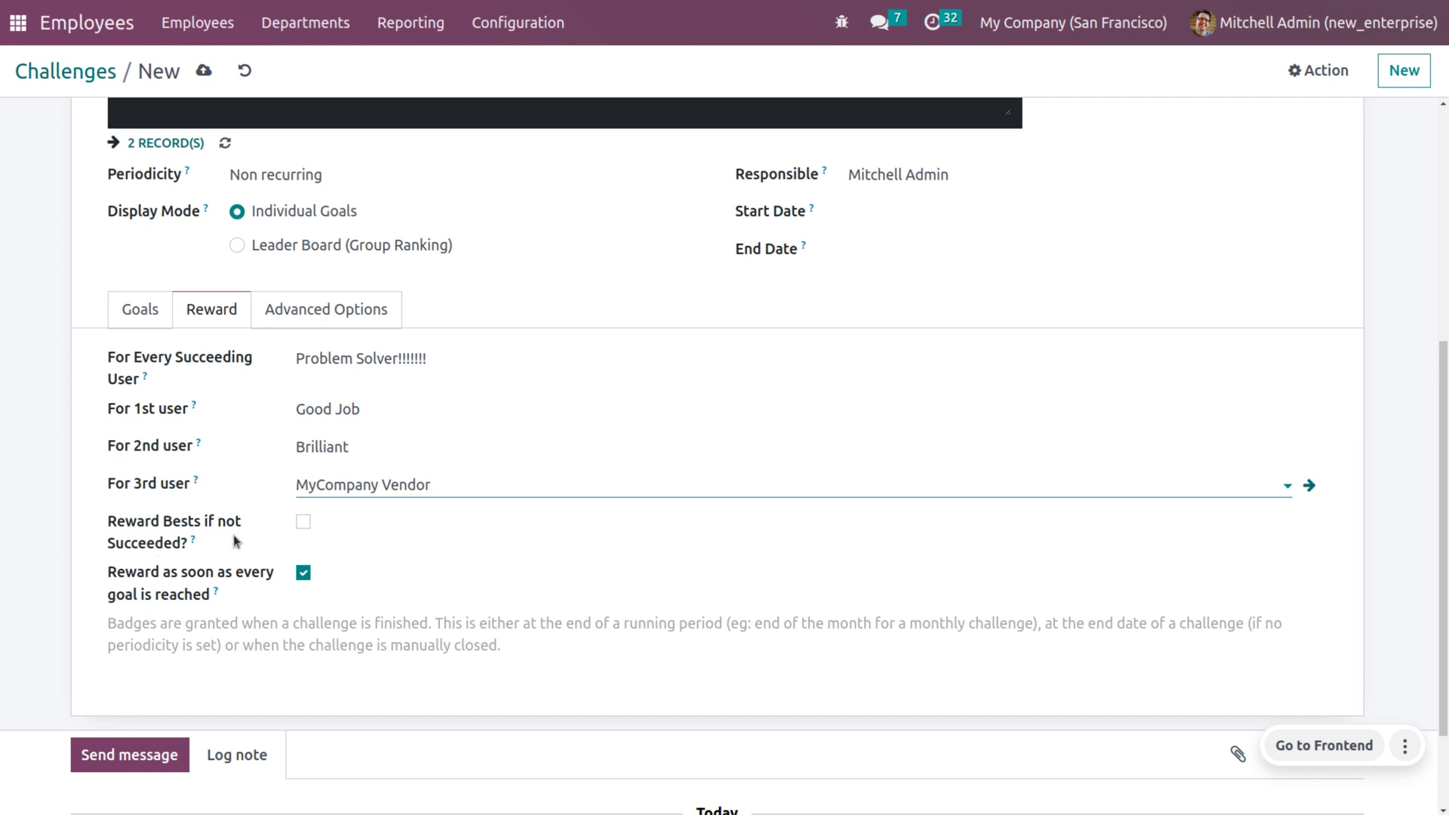
pyautogui.click(303, 526)
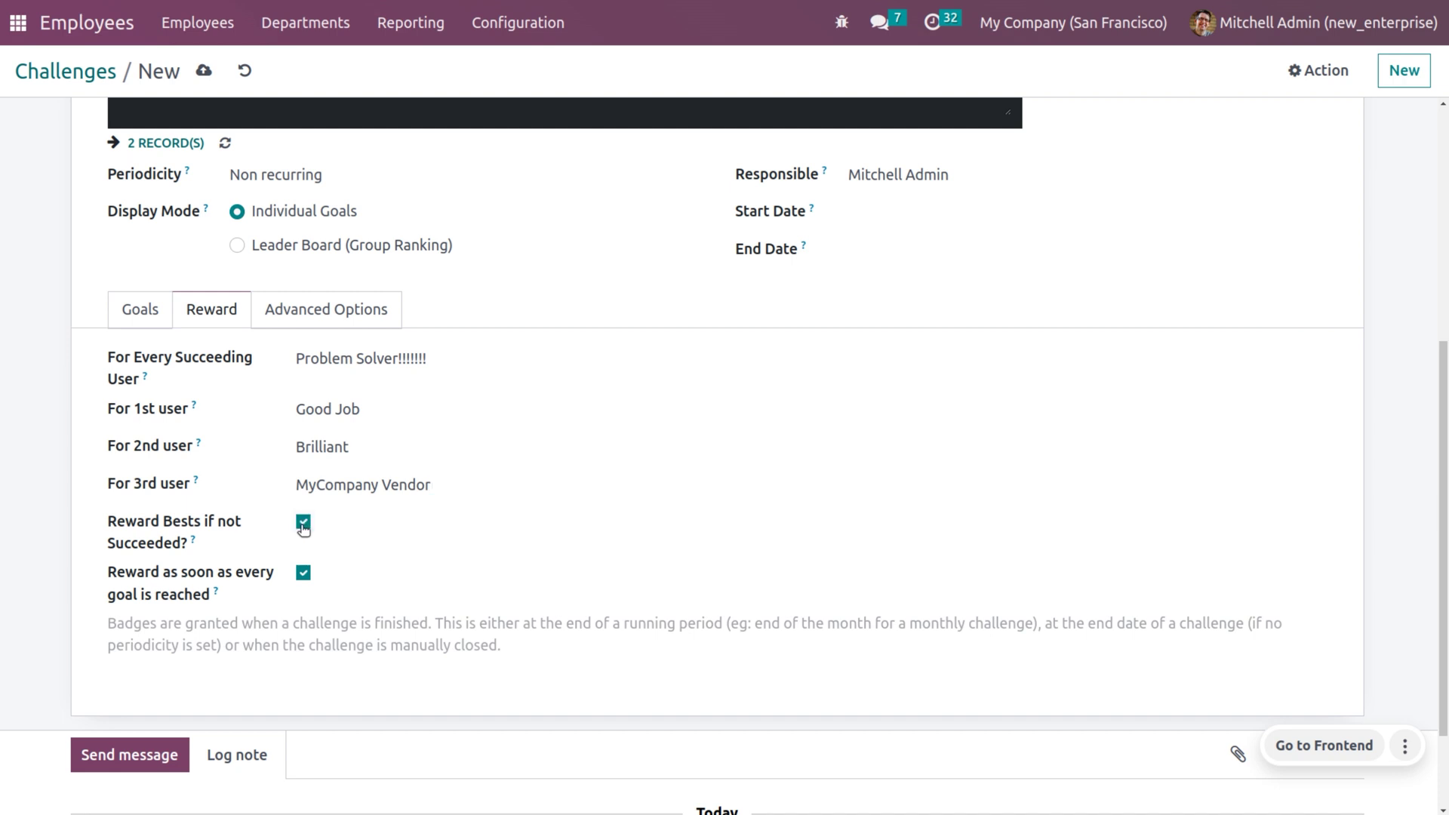
pyautogui.click(314, 304)
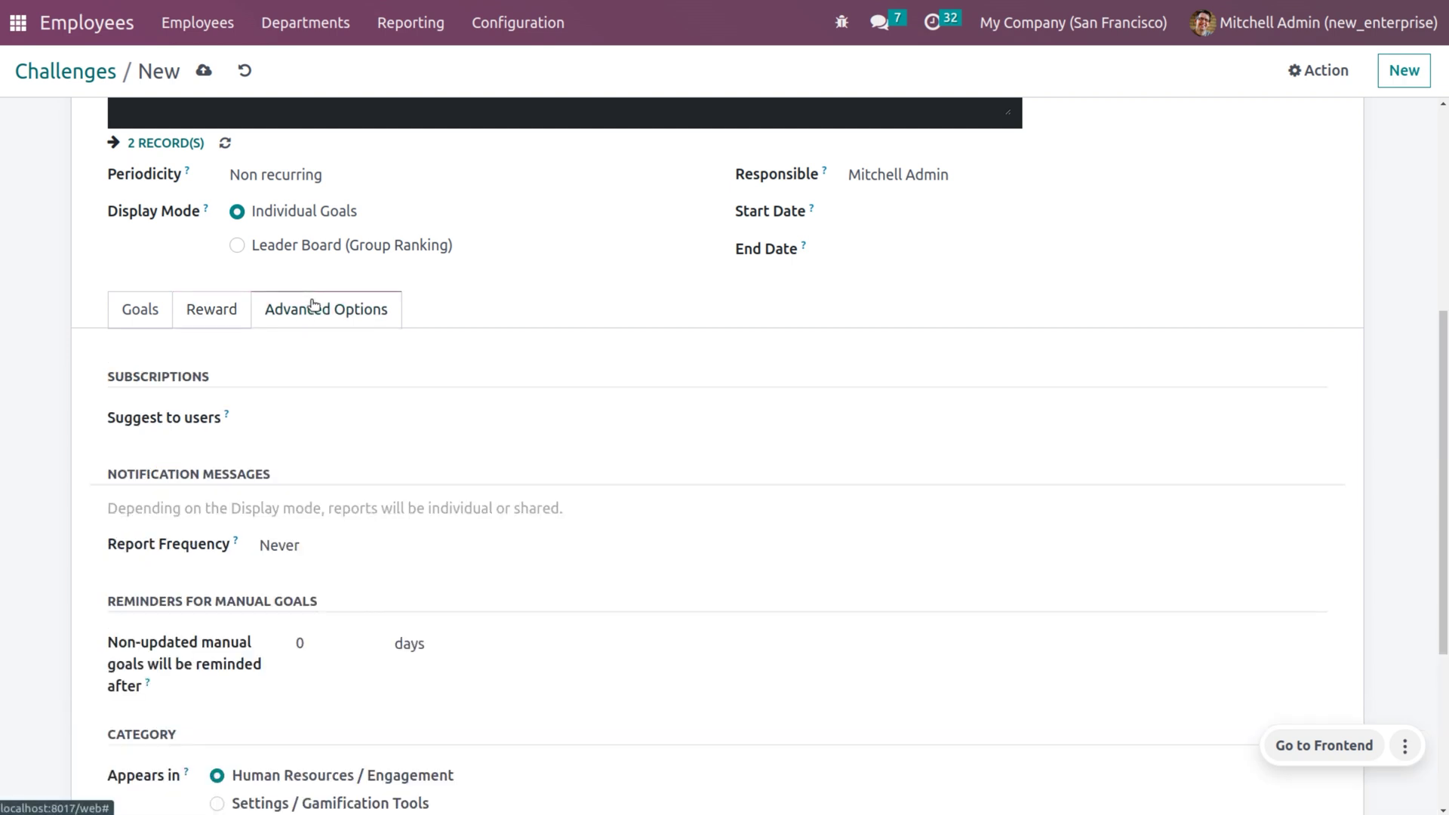
# Add the demo user to the challenge's Suggest to users field.
pyautogui.click(327, 424)
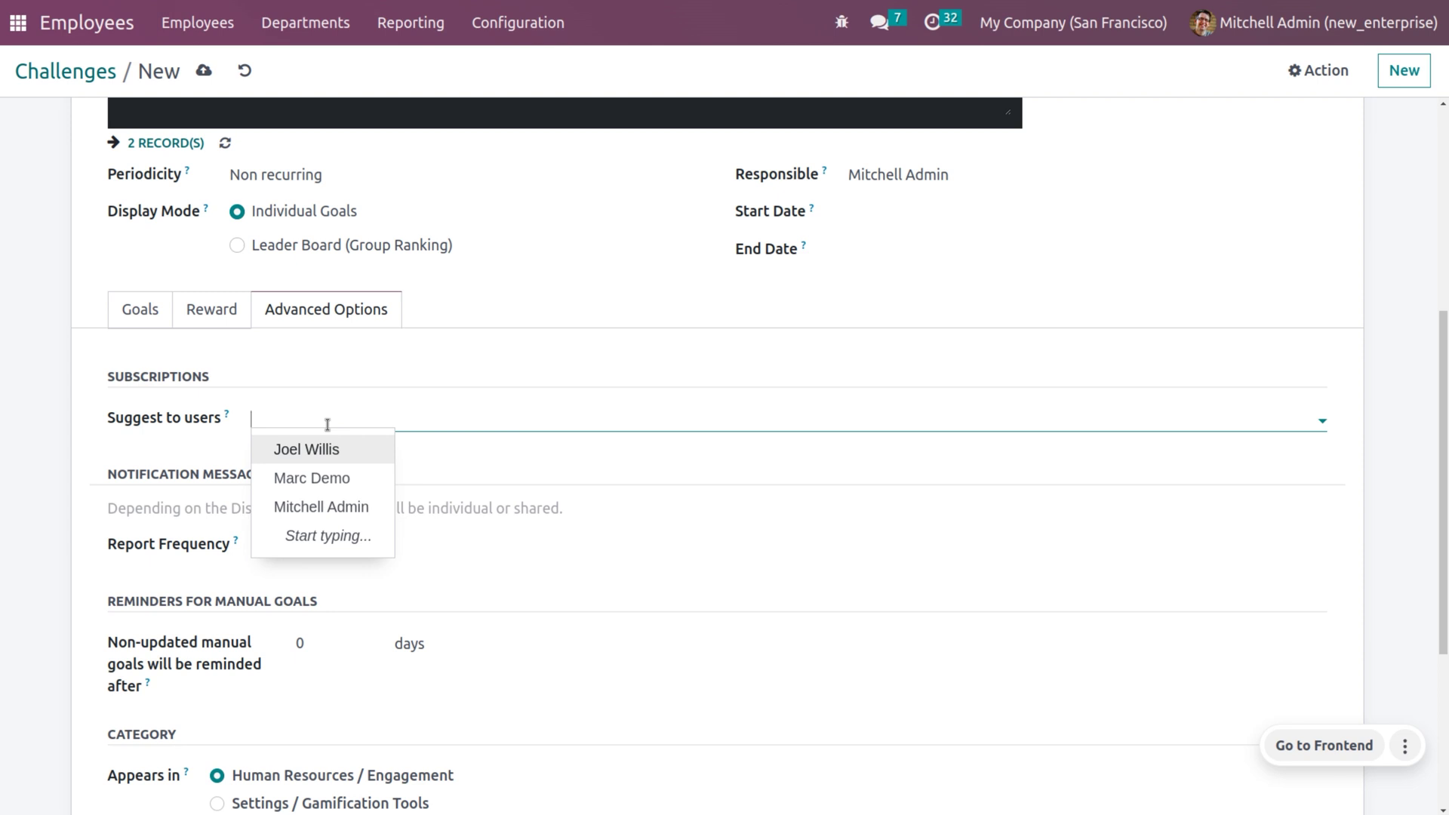
pyautogui.click(346, 492)
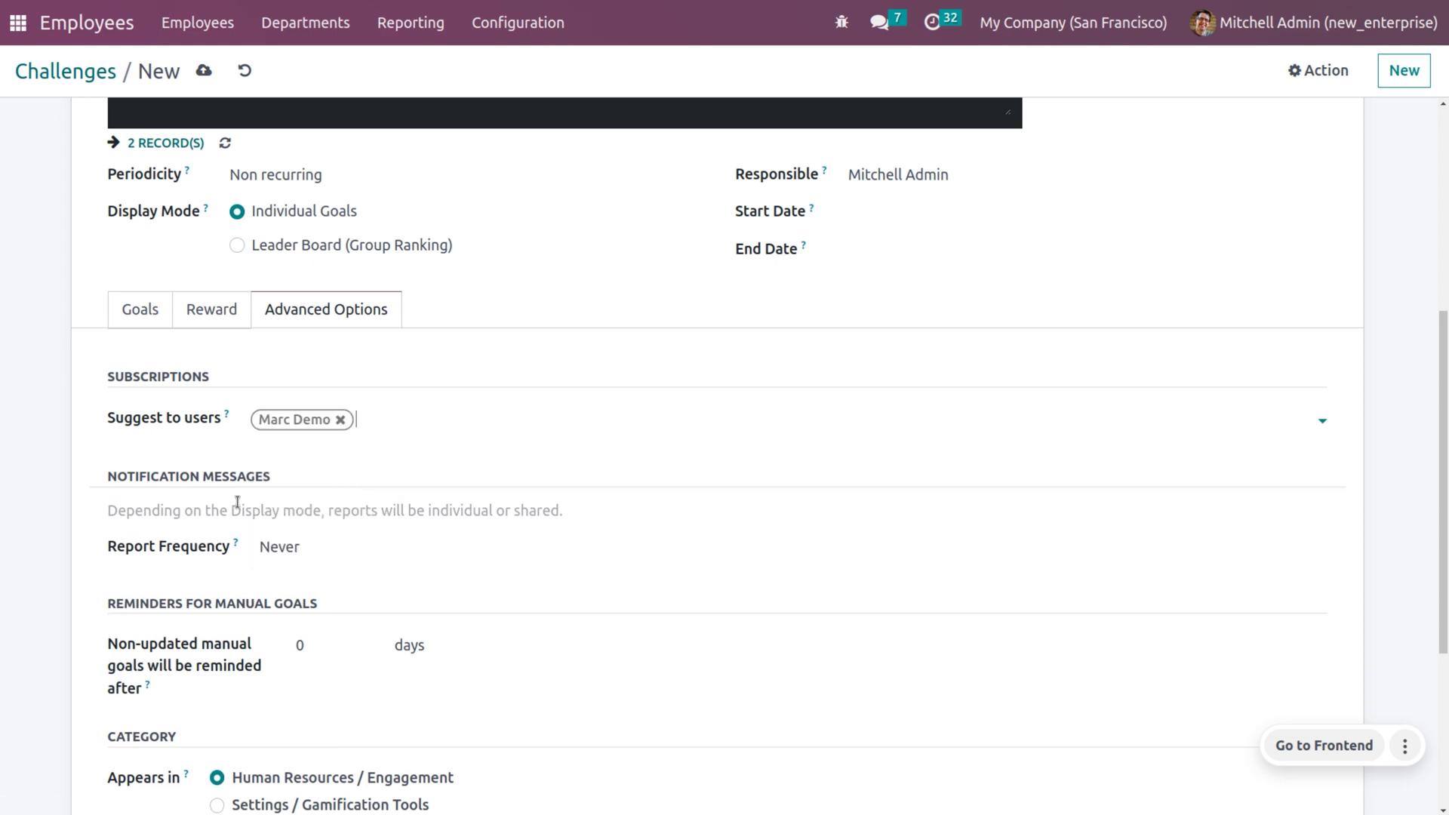
pyautogui.click(348, 557)
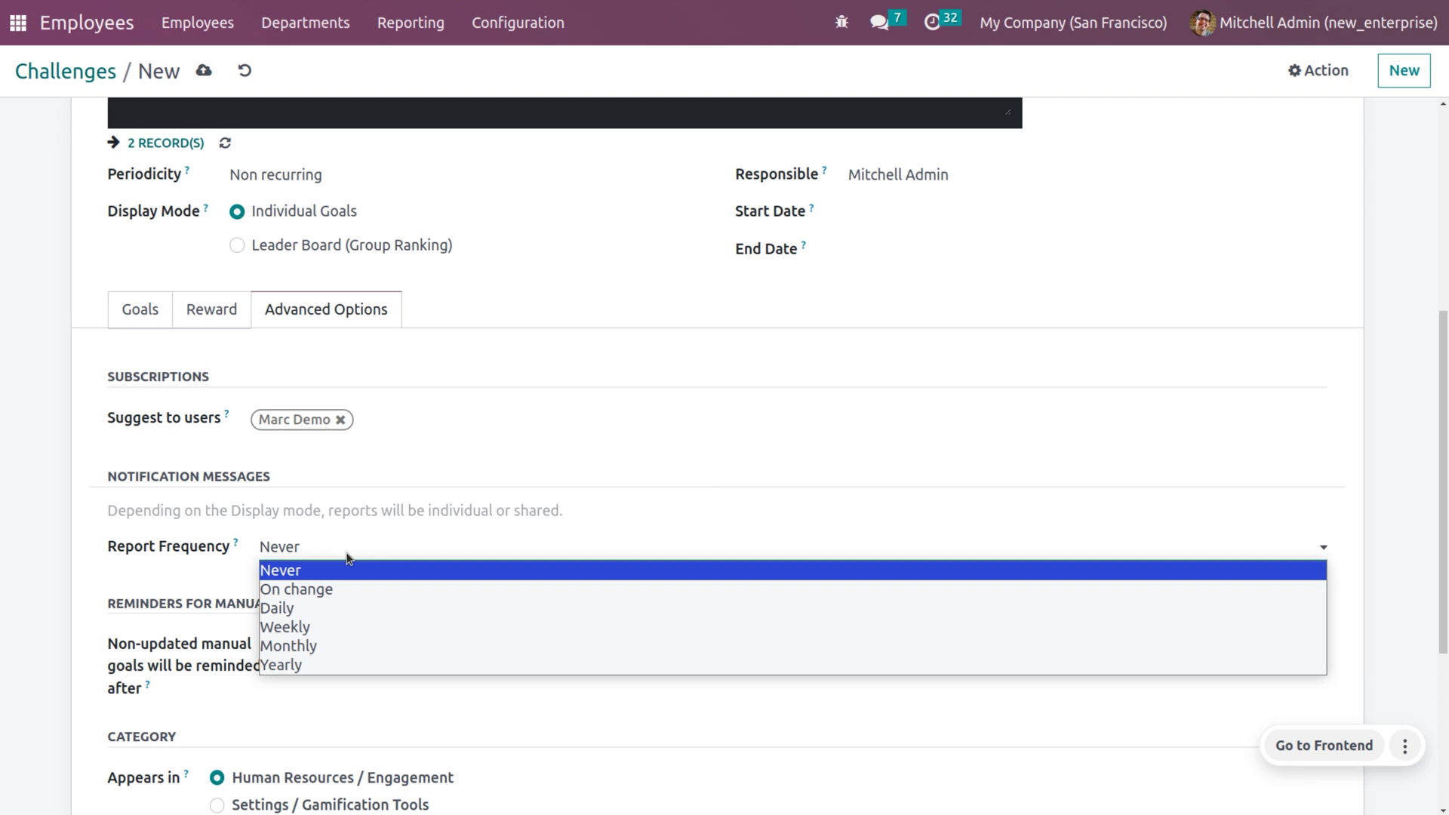
pyautogui.scroll(3, 349, 557)
pyautogui.scroll(-1, 349, 556)
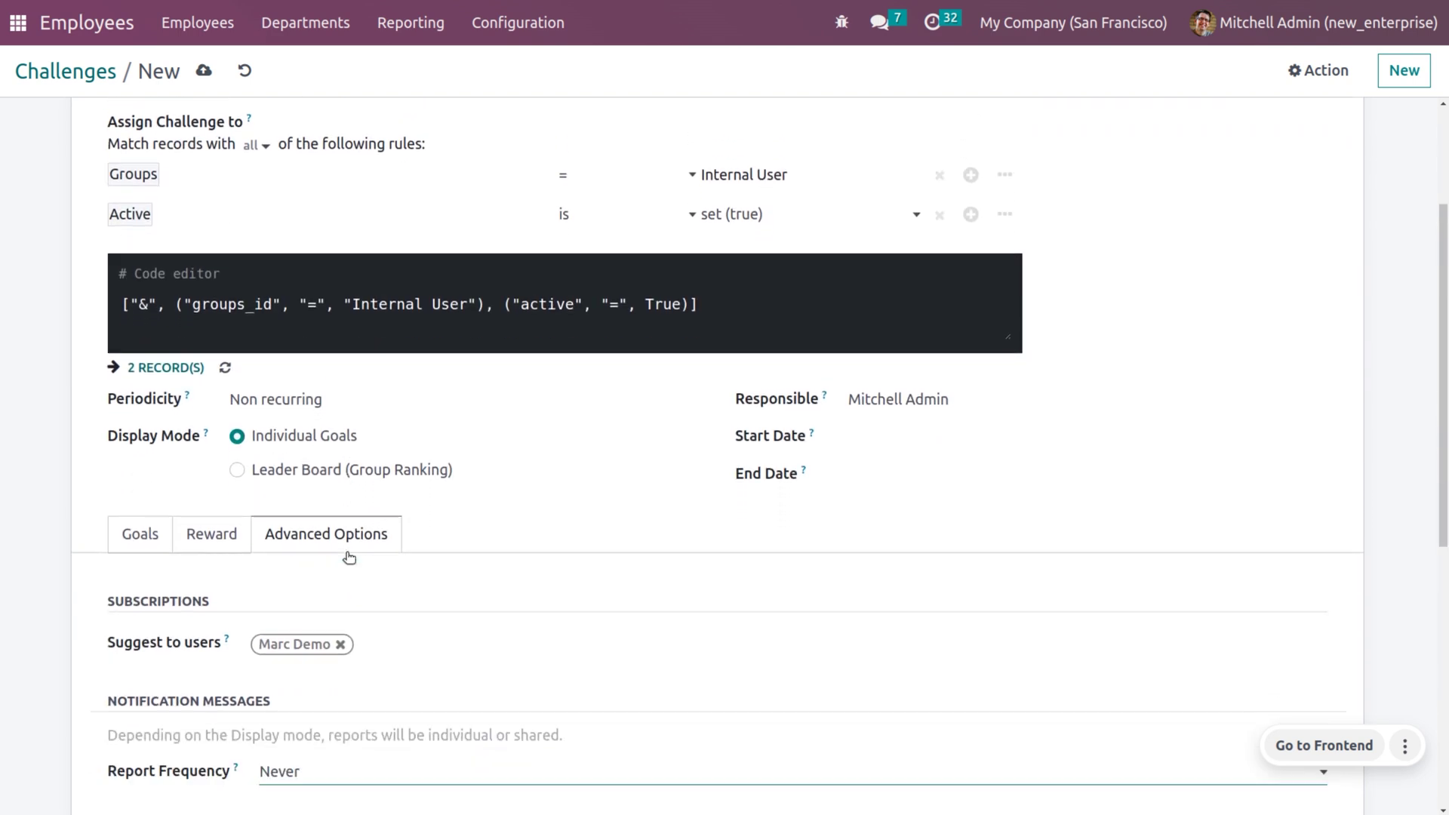
pyautogui.scroll(-1, 349, 557)
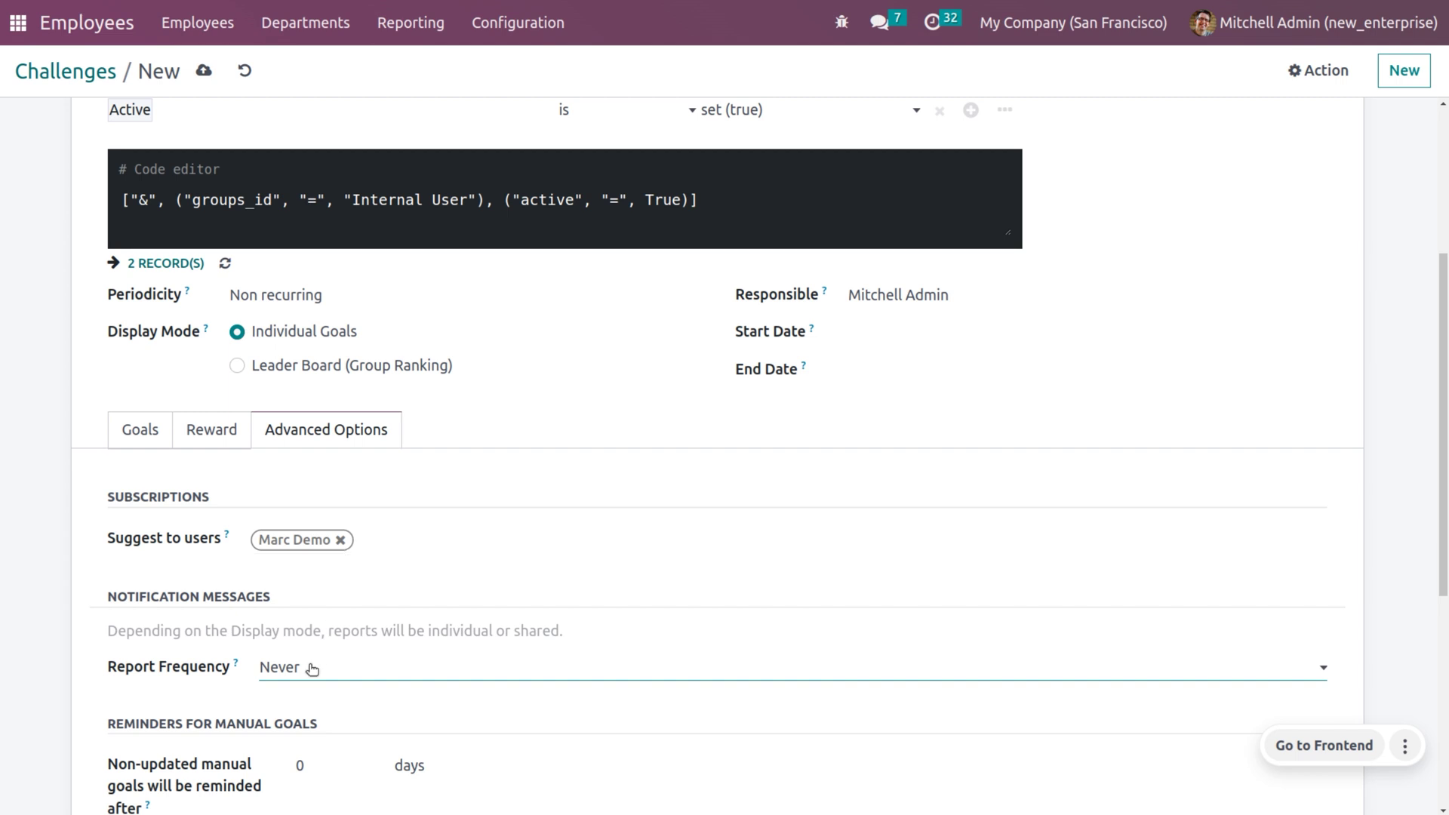
pyautogui.scroll(-3, 312, 669)
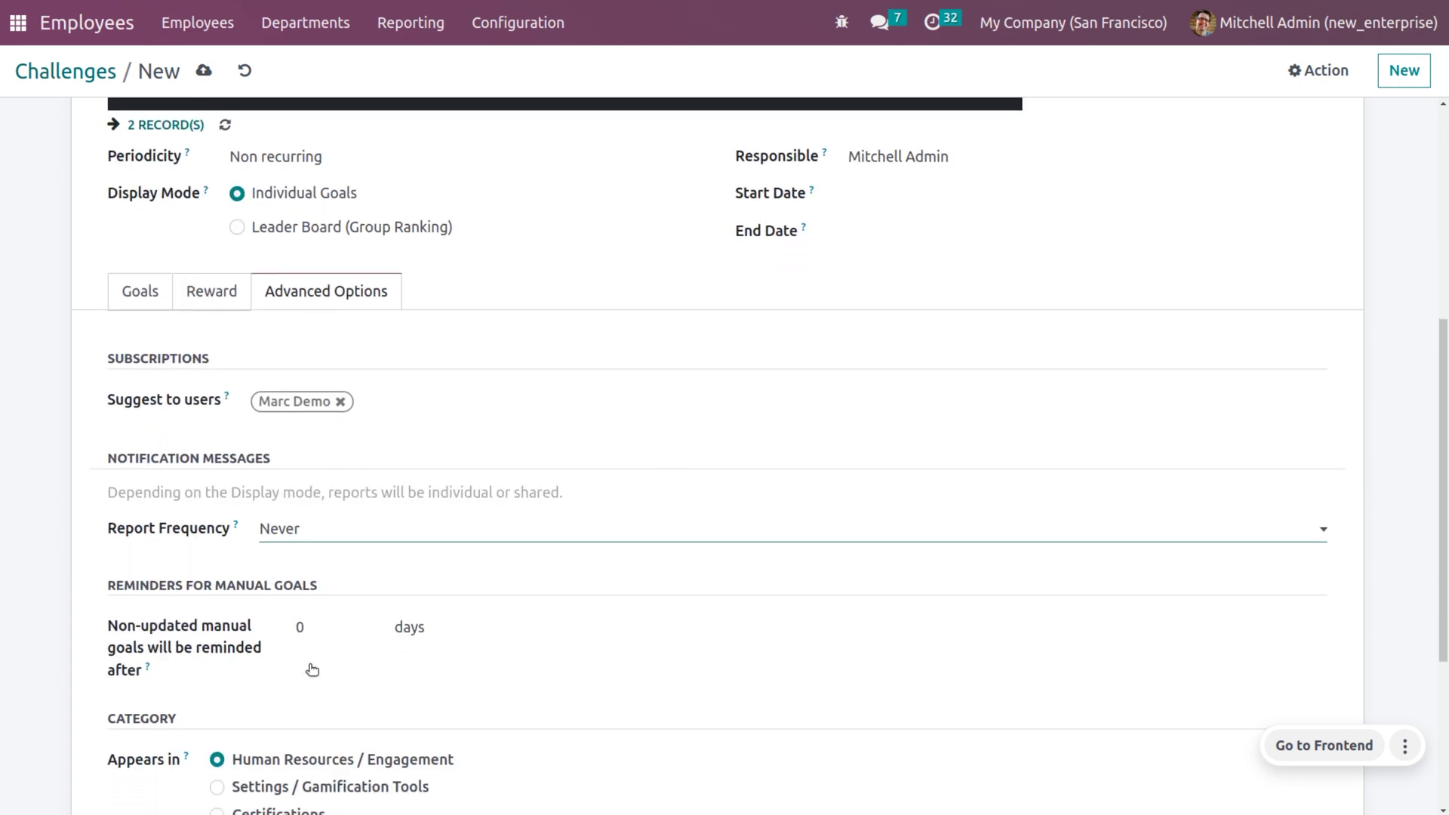
pyautogui.scroll(-3, 237, 516)
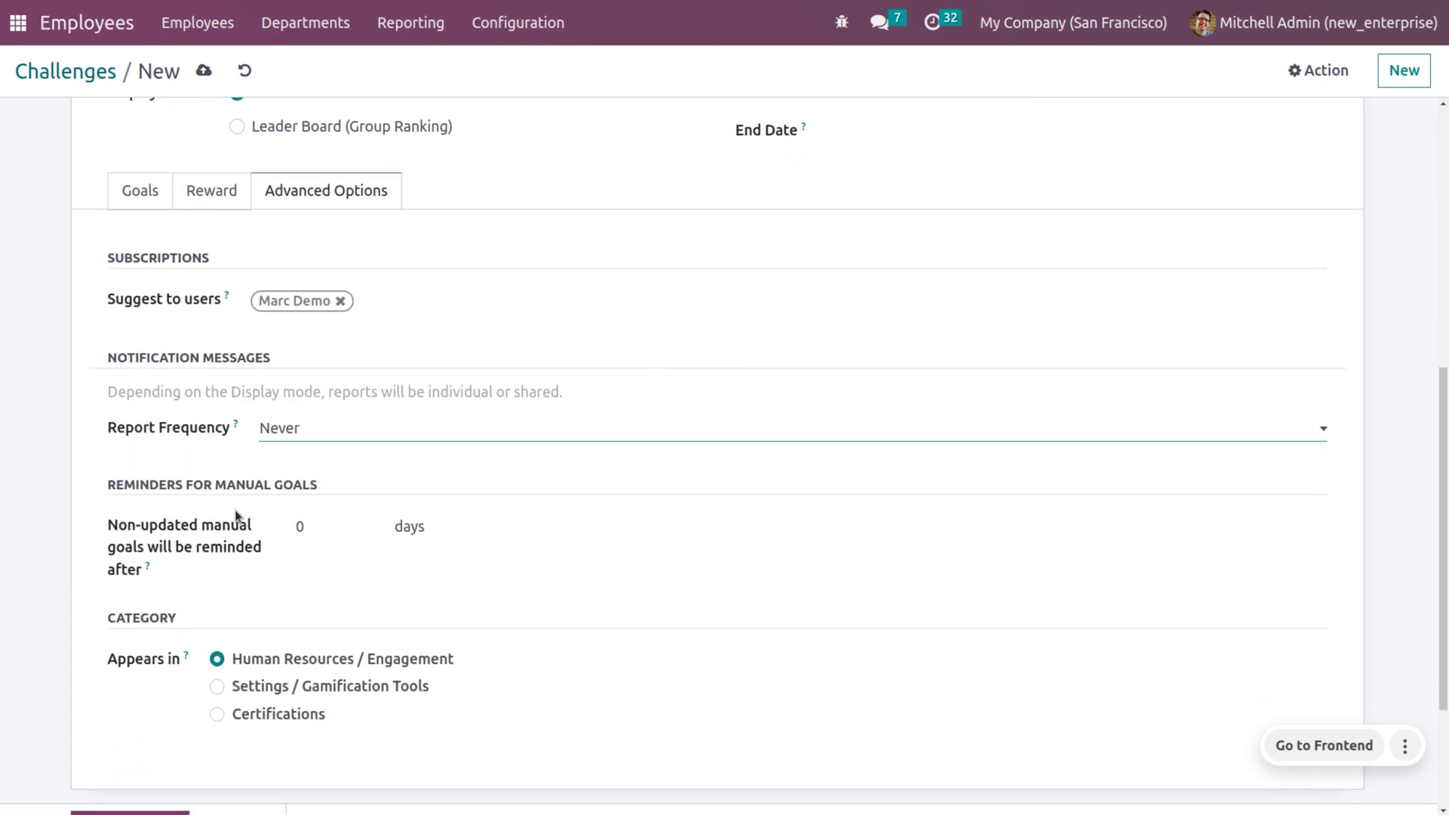
pyautogui.click(334, 534)
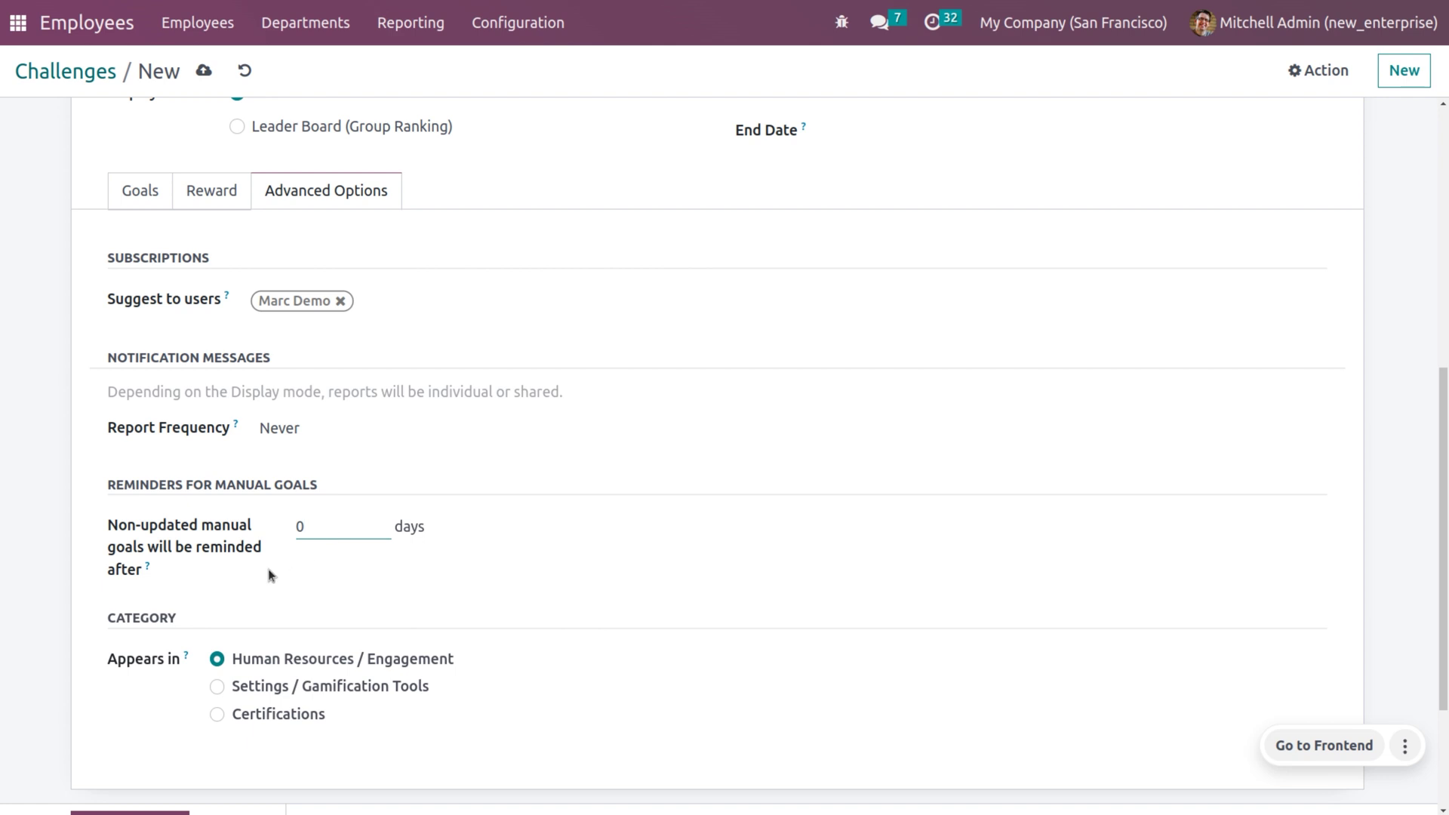
pyautogui.scroll(-3, 249, 621)
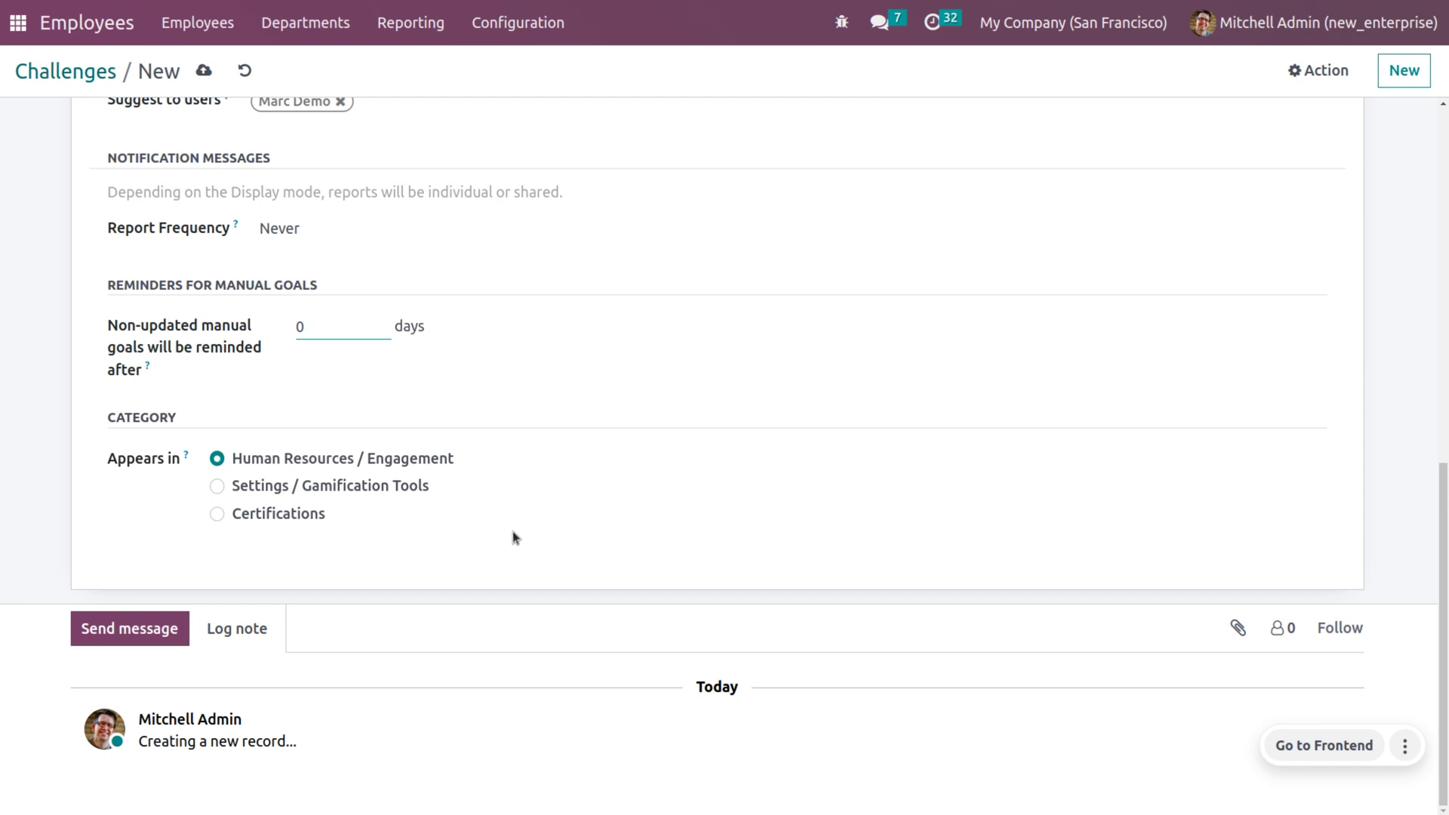
pyautogui.click(218, 489)
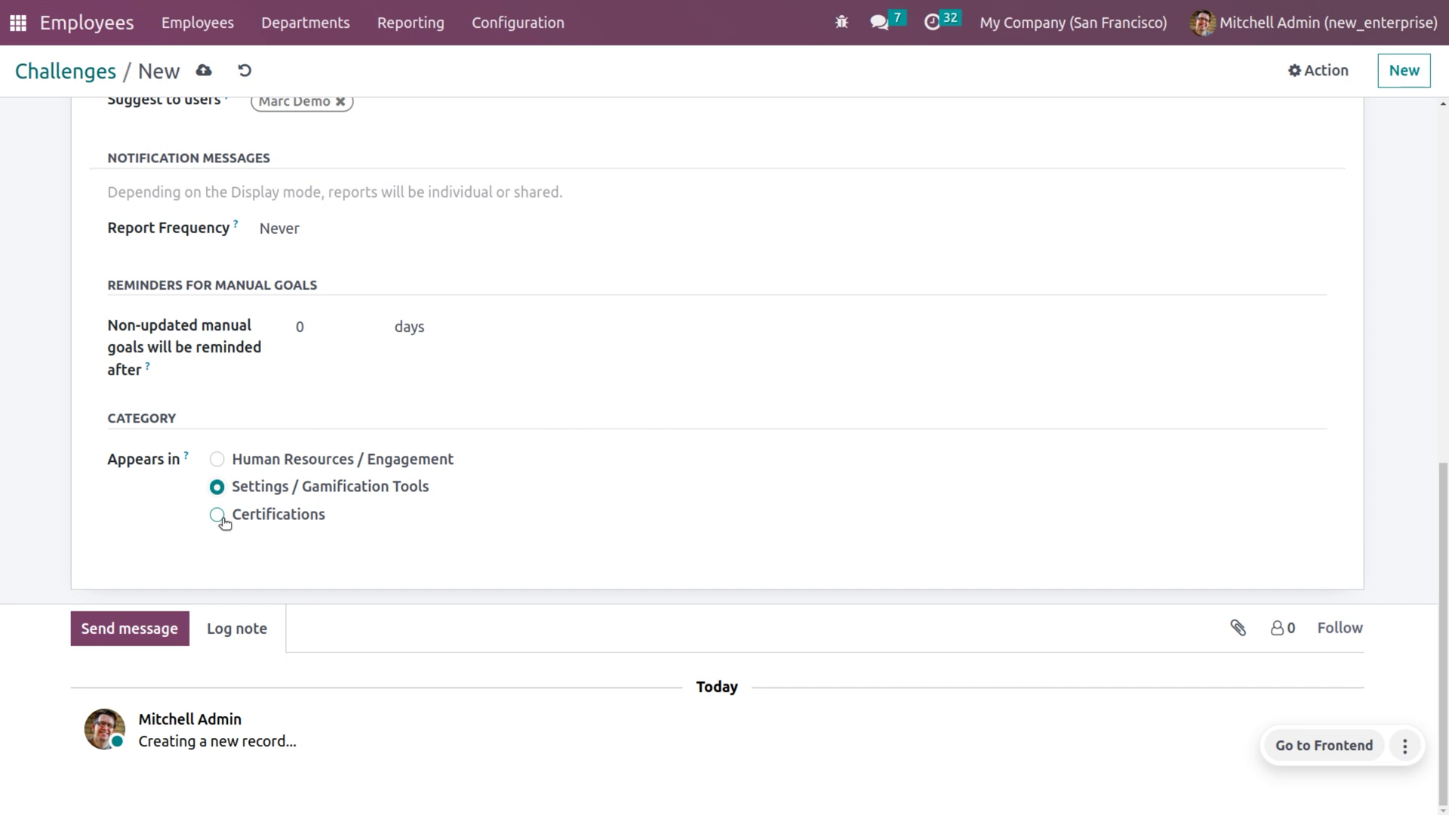
pyautogui.click(217, 460)
pyautogui.scroll(15, 385, 477)
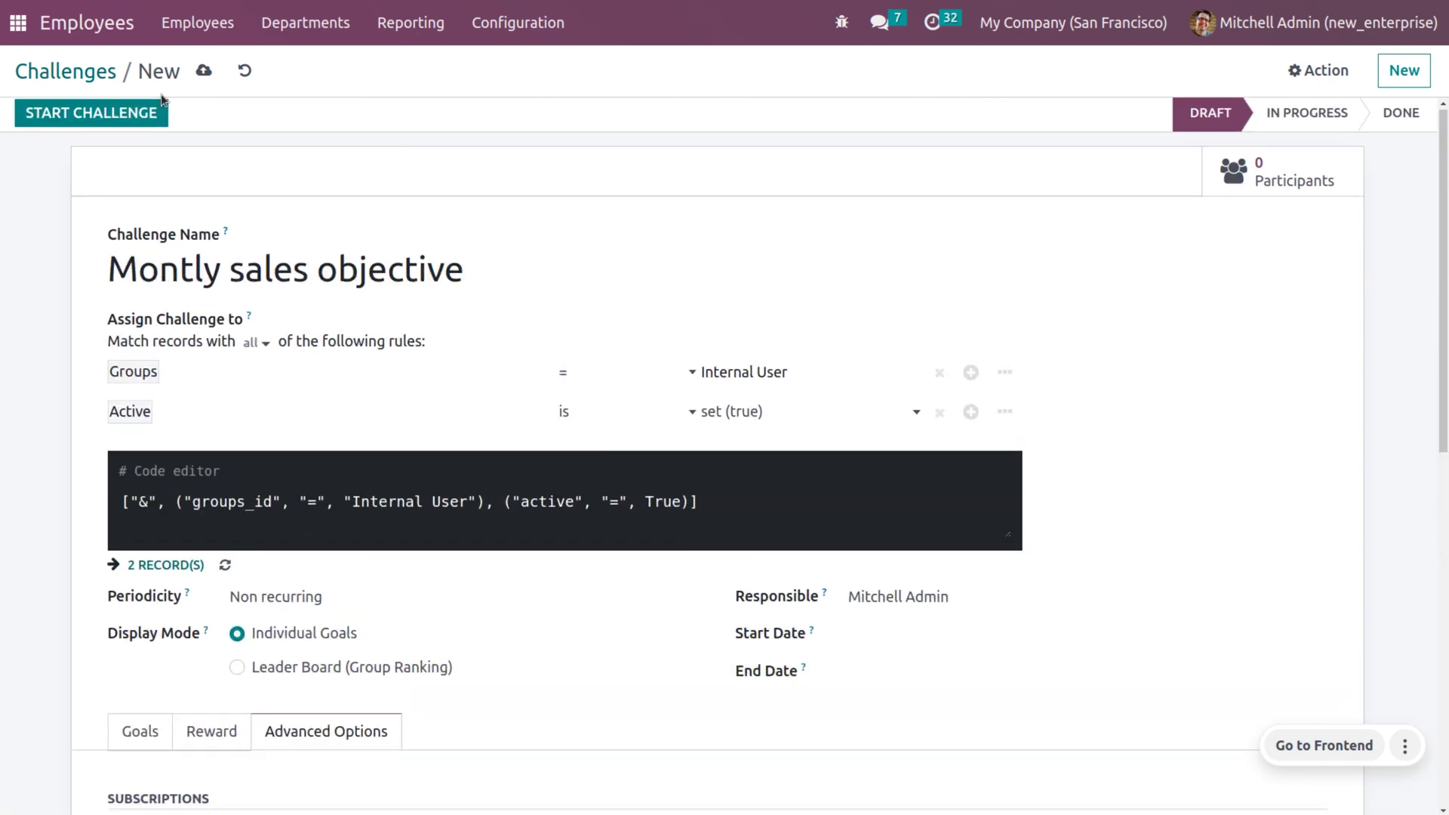
# Save the Montly sales objective challenge, start it, and view its 2 participants.
pyautogui.click(204, 70)
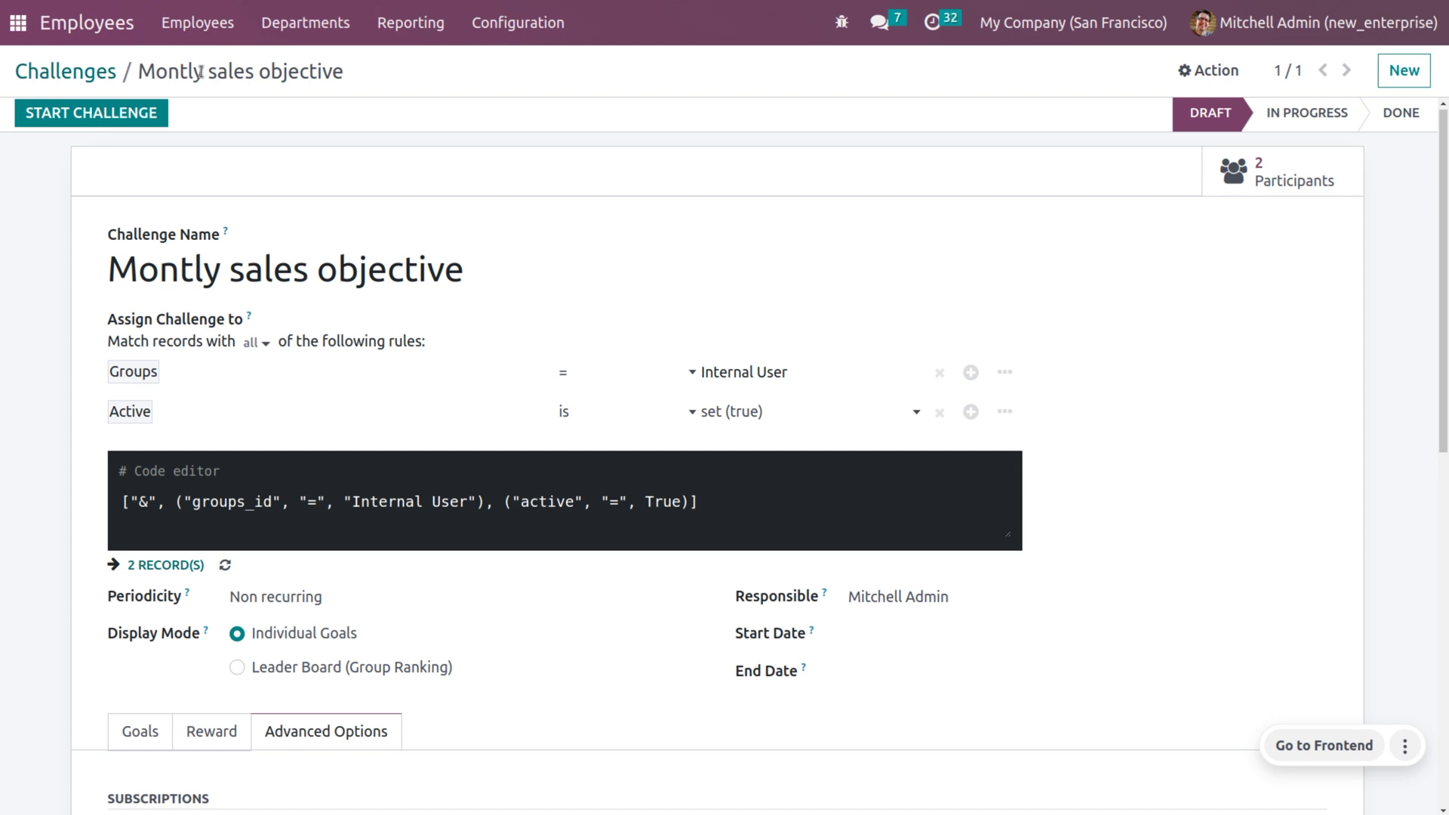
pyautogui.click(141, 116)
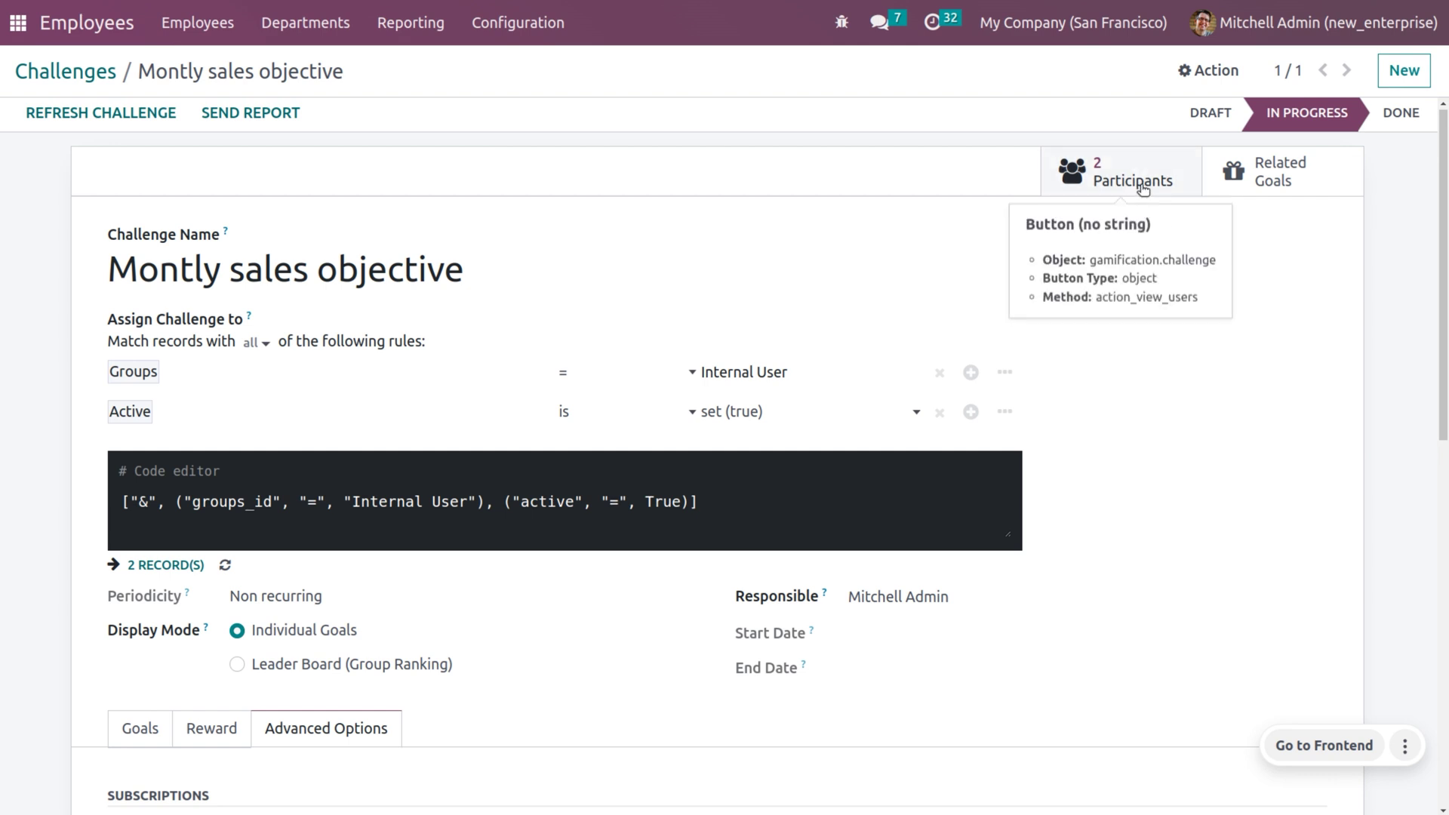
pyautogui.click(1144, 189)
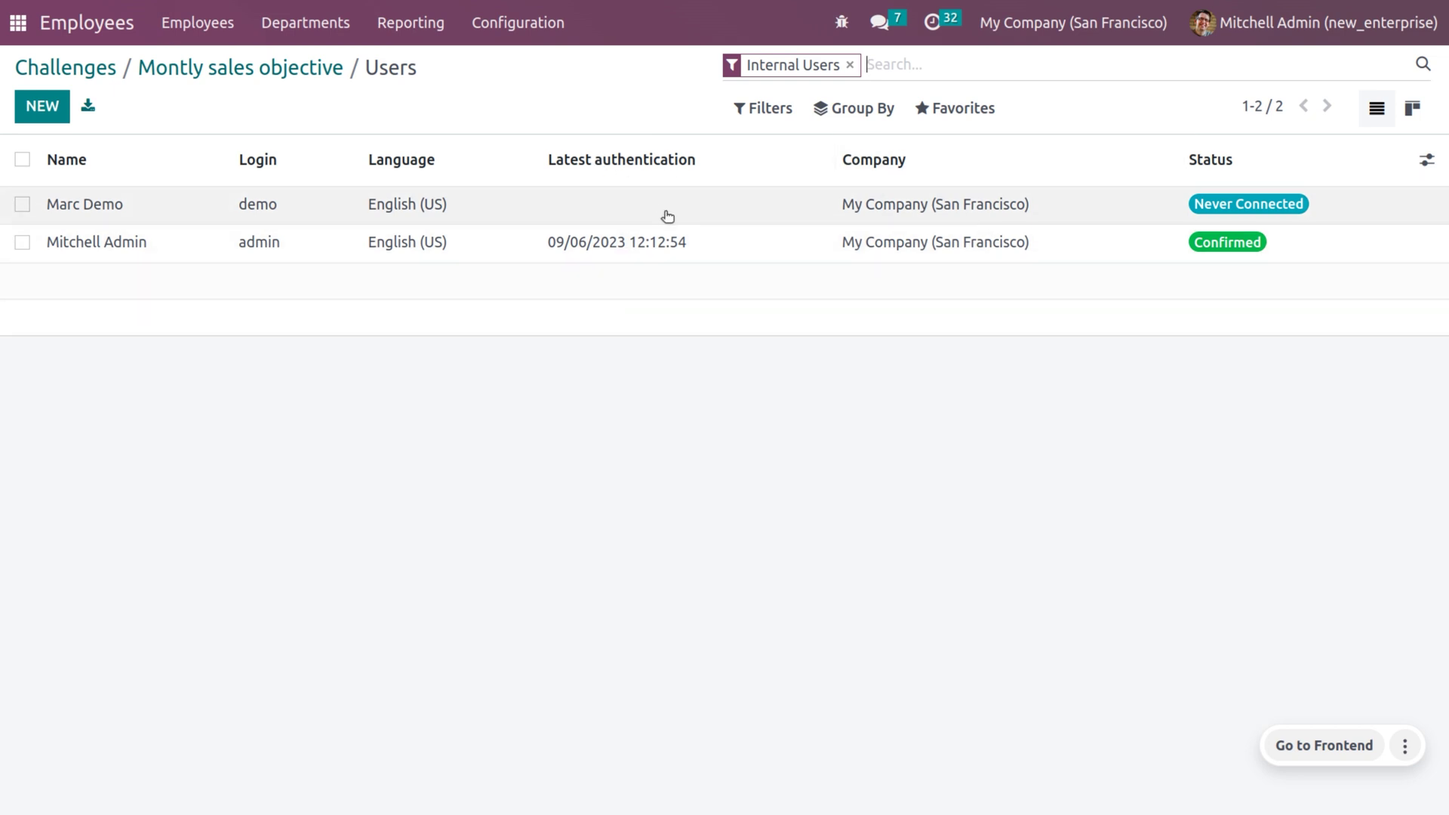
# Add a 'Goal 1' column to the challenge's Related Goals, then return to the challenge form.
pyautogui.click(306, 77)
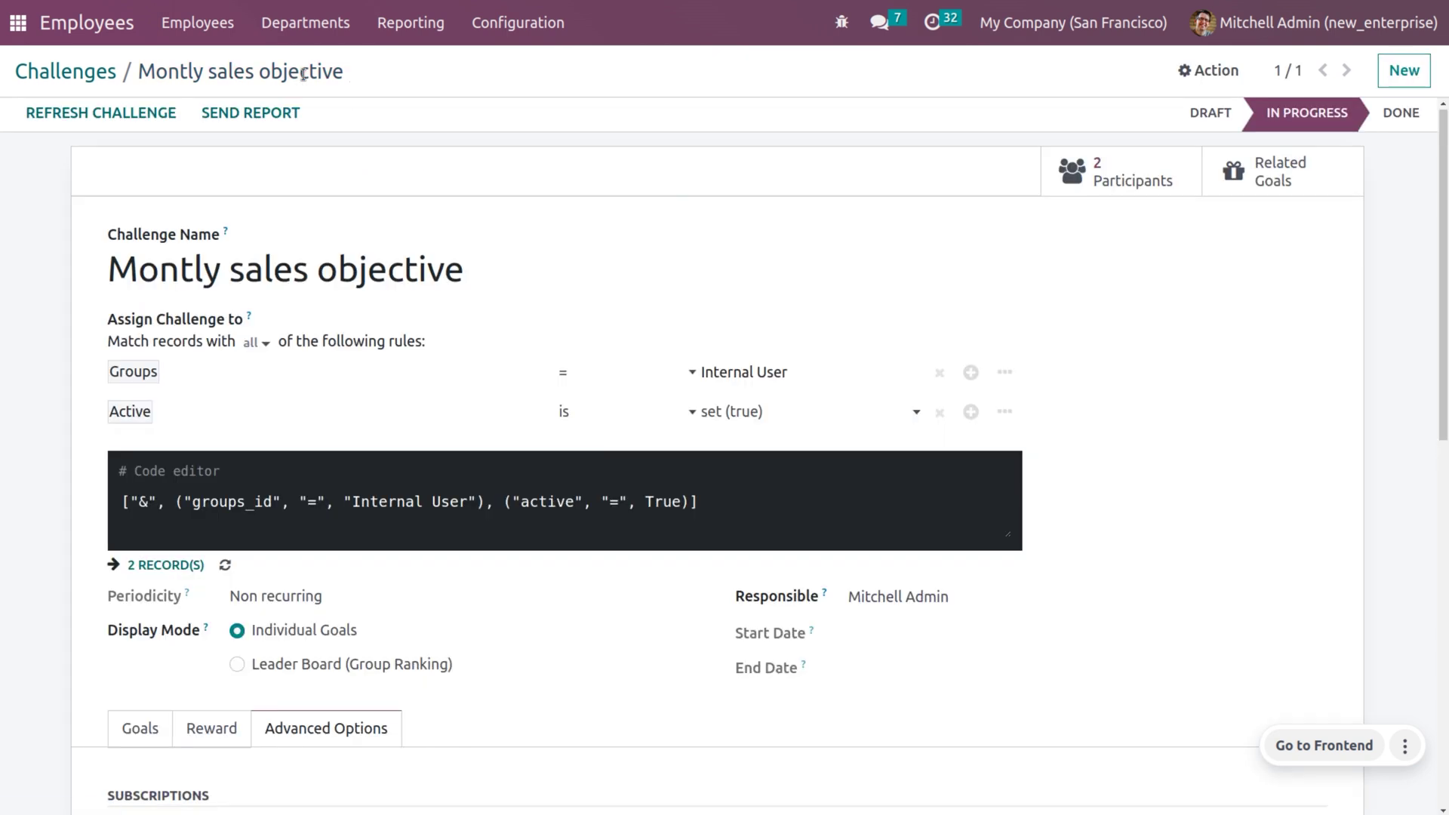
pyautogui.click(1274, 185)
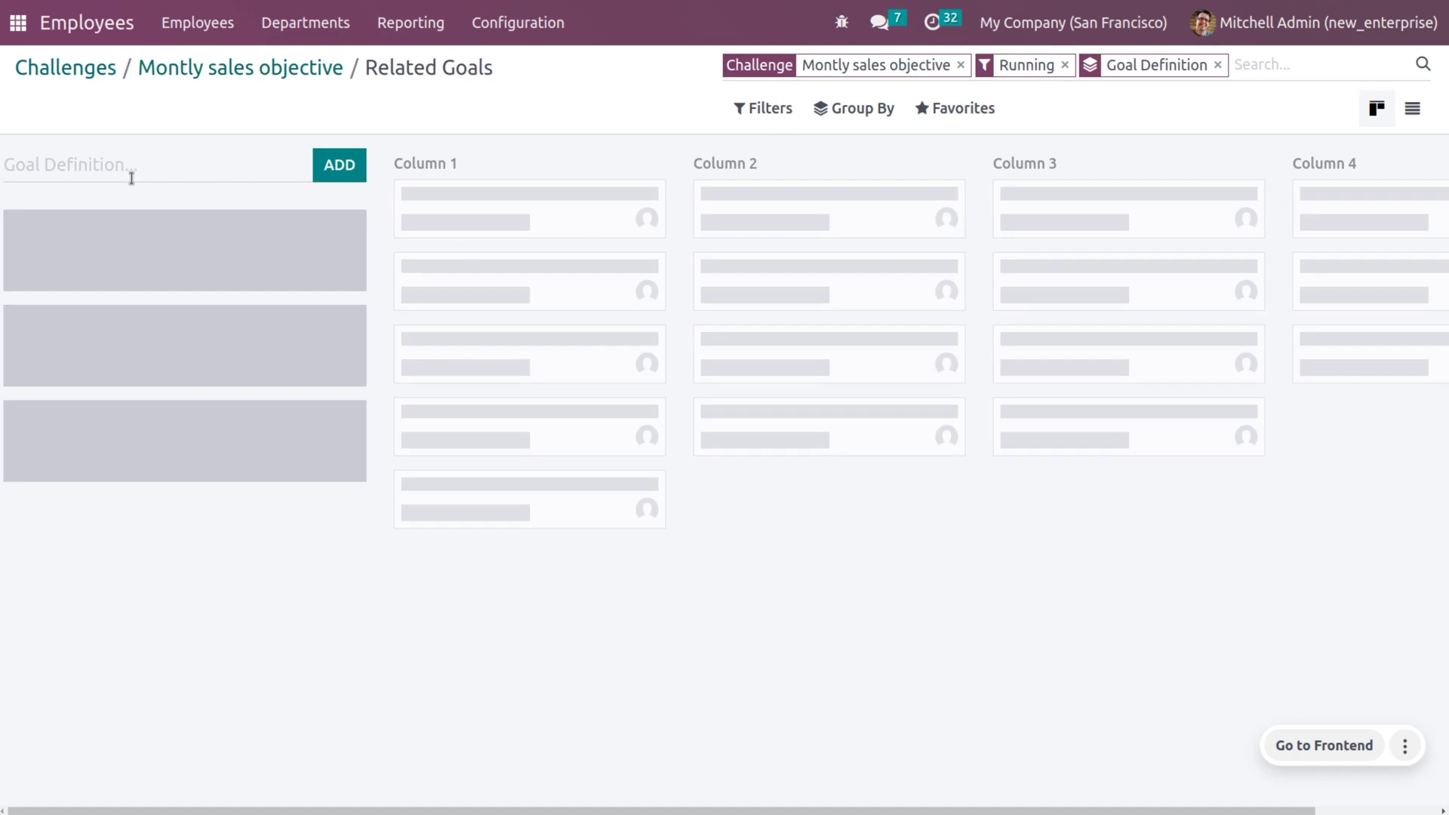
pyautogui.click(202, 162)
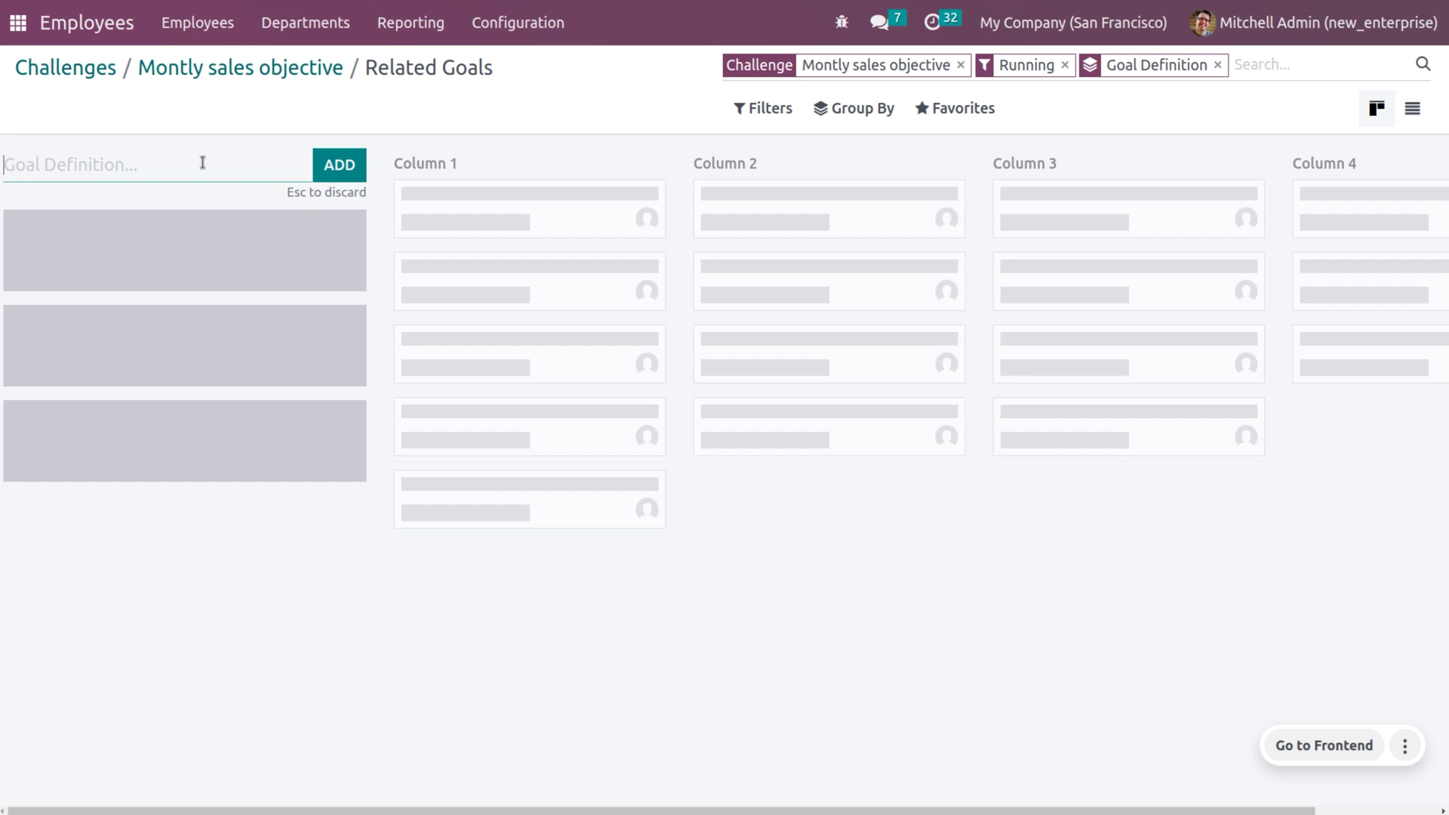
pyautogui.write('Goal 1')
pyautogui.click(339, 169)
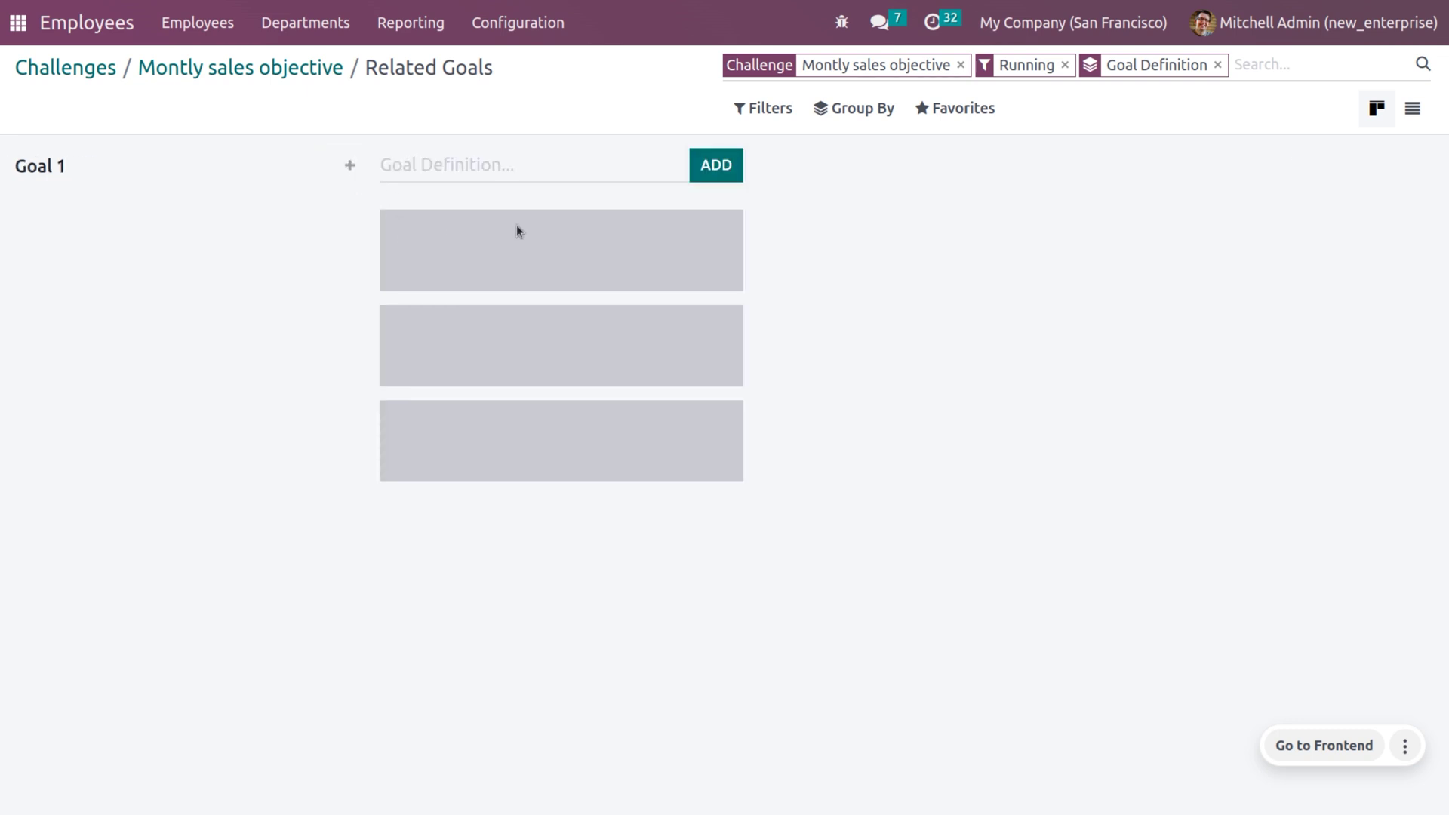
pyautogui.click(228, 262)
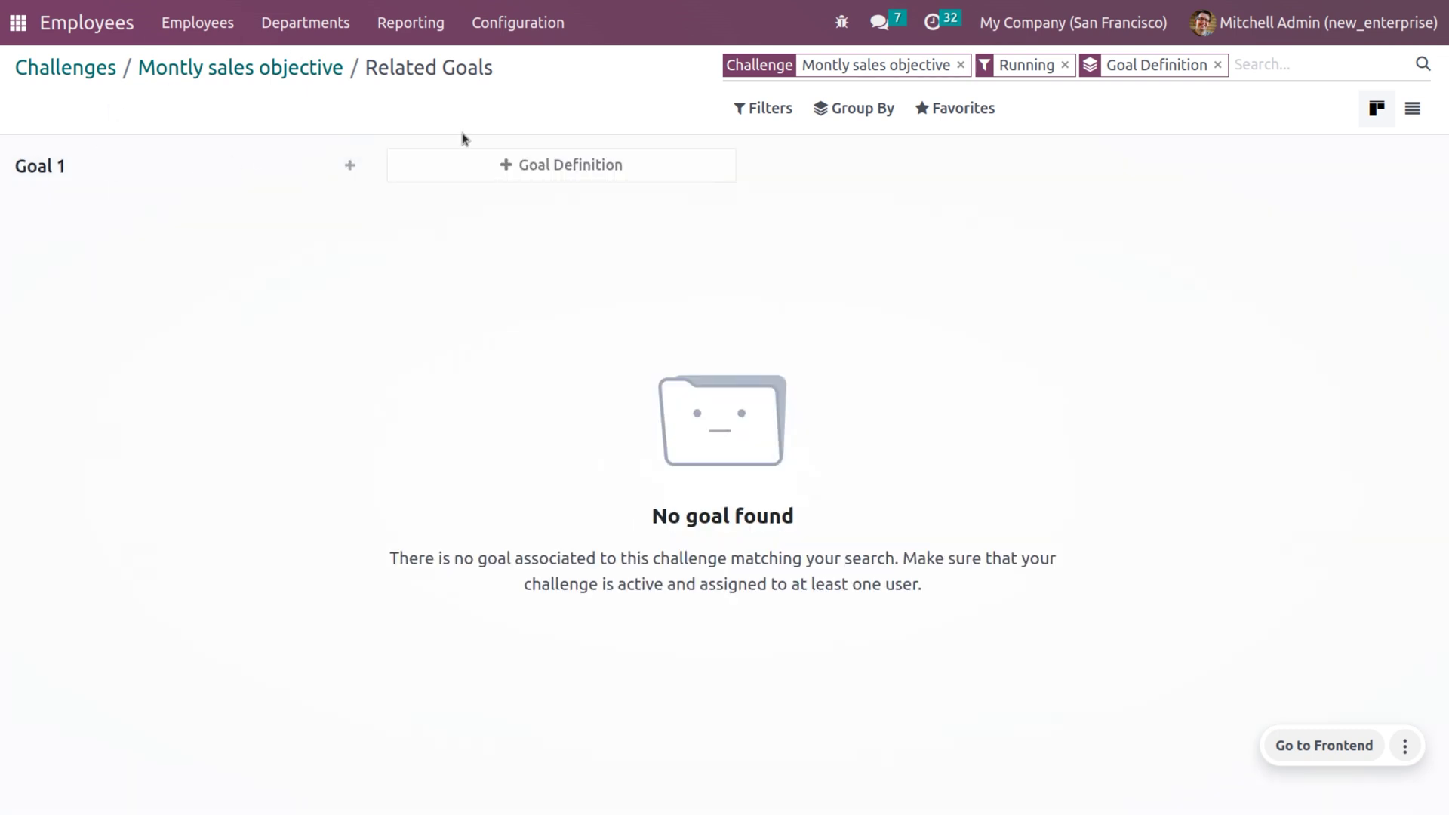
pyautogui.click(256, 80)
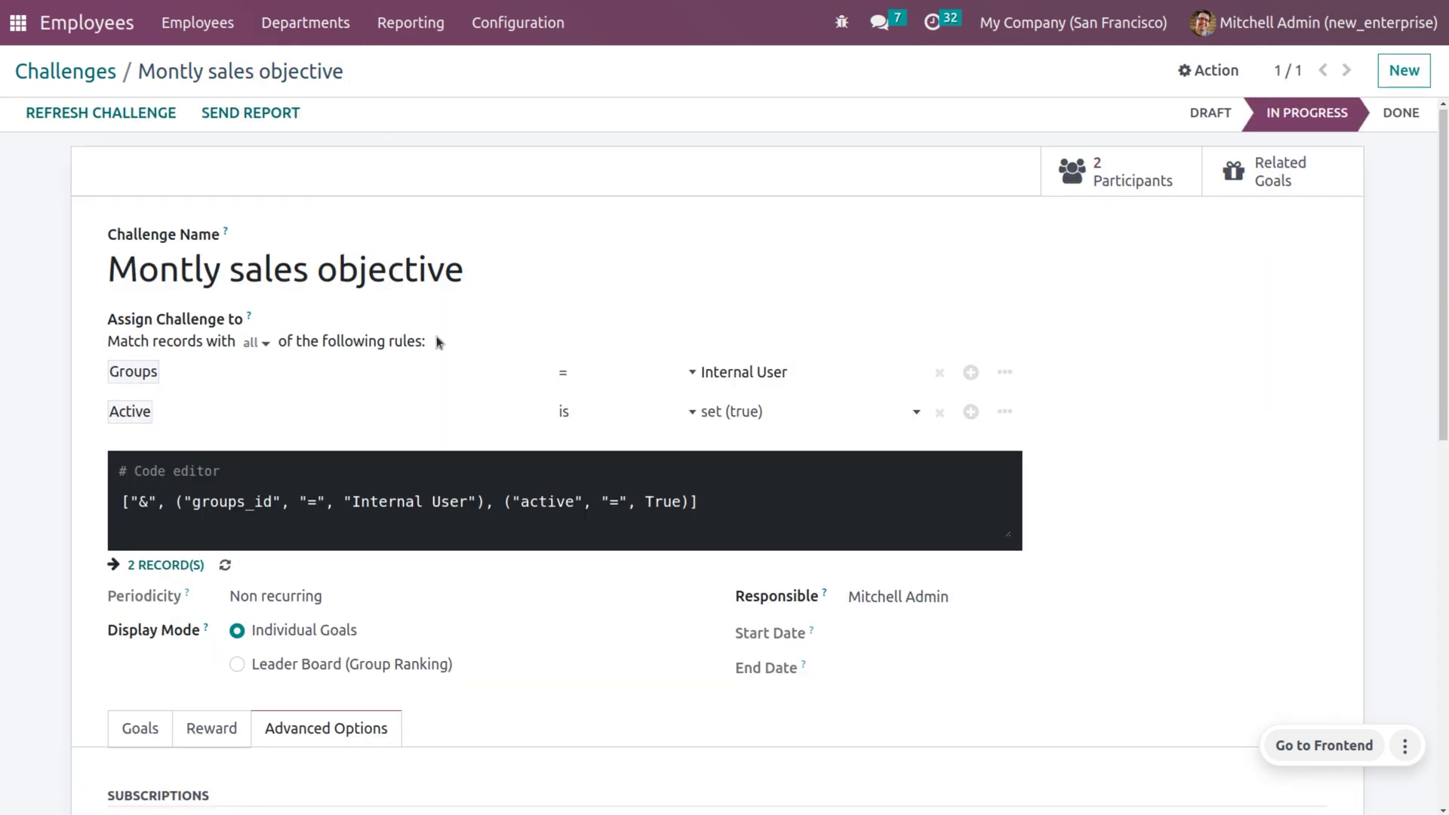
# Send the challenge's progress report and return to the Challenges overview.
pyautogui.scroll(-6, 452, 359)
pyautogui.scroll(-3, 459, 363)
pyautogui.scroll(9, 459, 362)
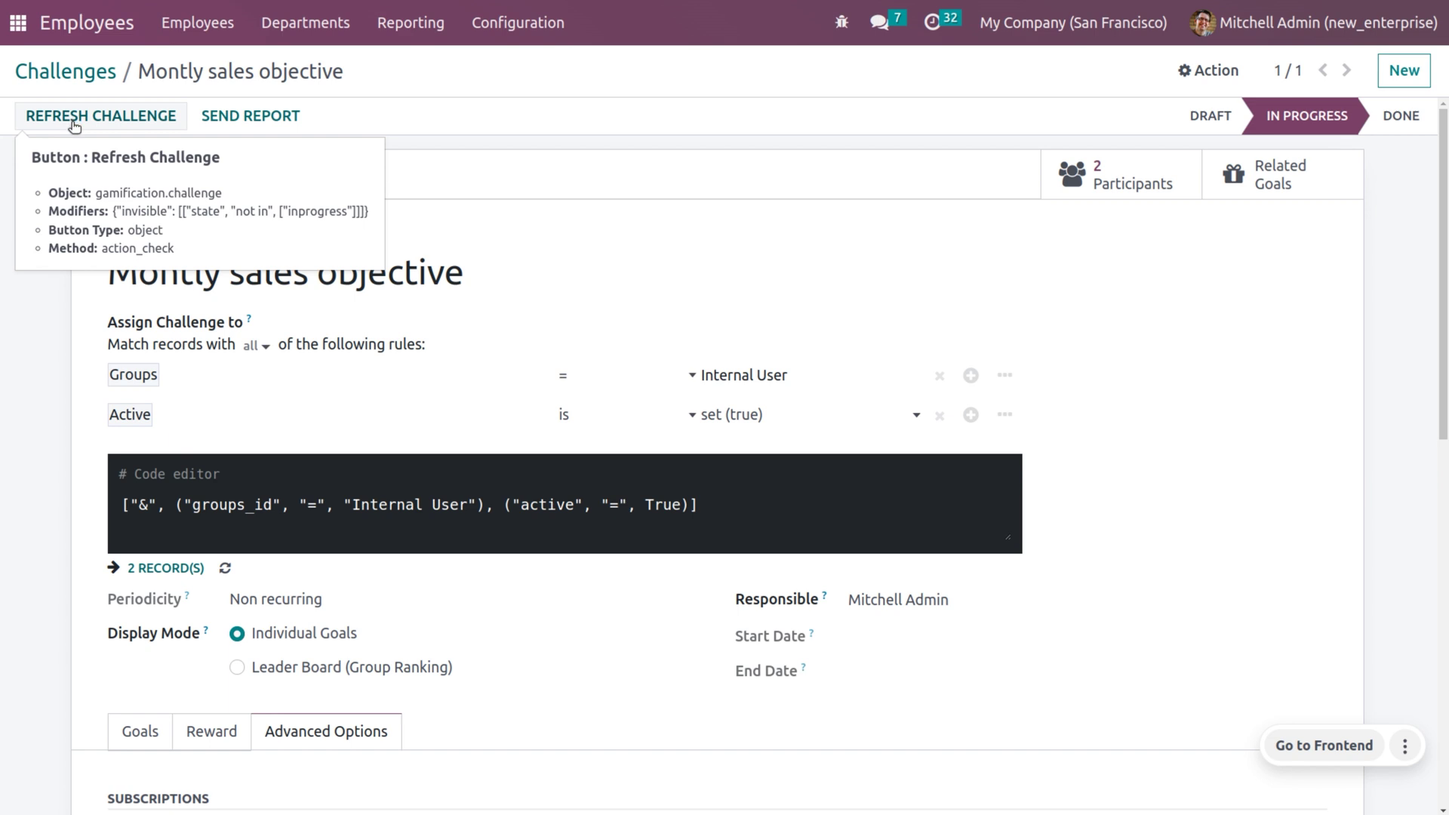
pyautogui.click(255, 119)
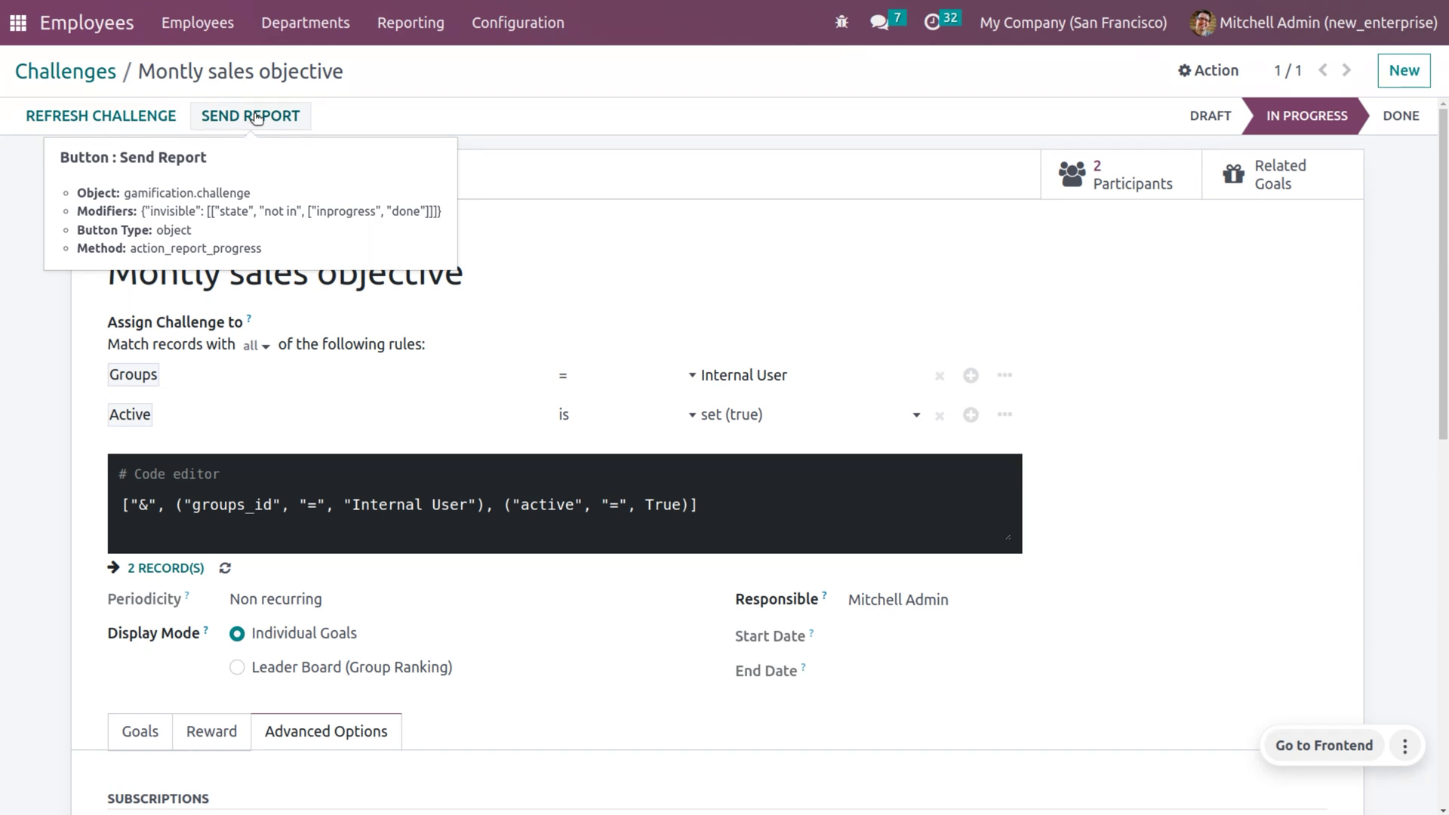
pyautogui.click(115, 74)
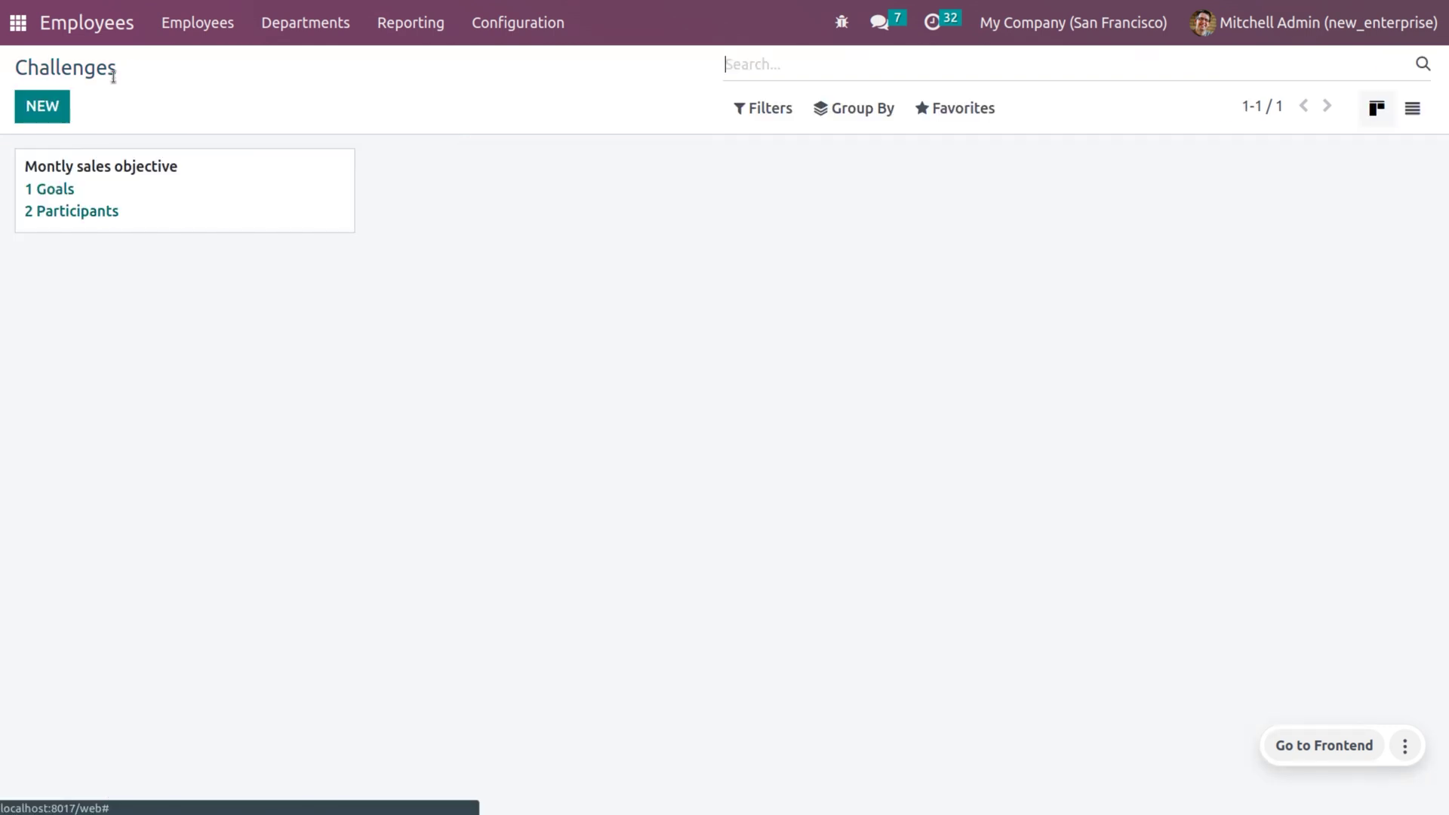